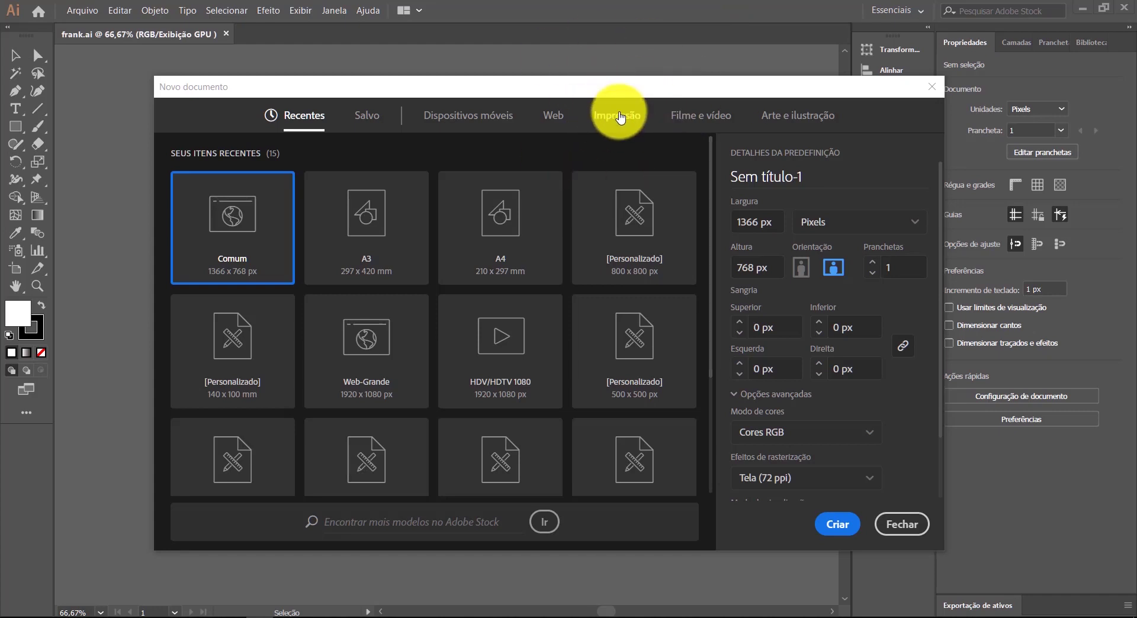
Step: Create a new print document from the A3 preset, with millimetres as the unit and portrait orientation
click(598, 123)
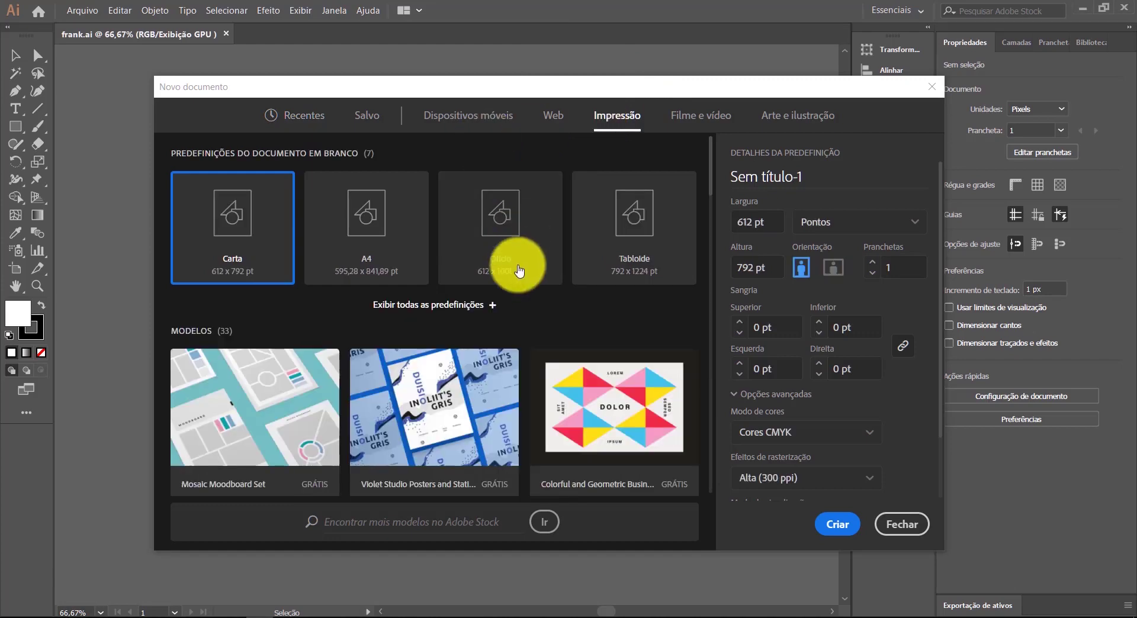
click(458, 305)
click(253, 361)
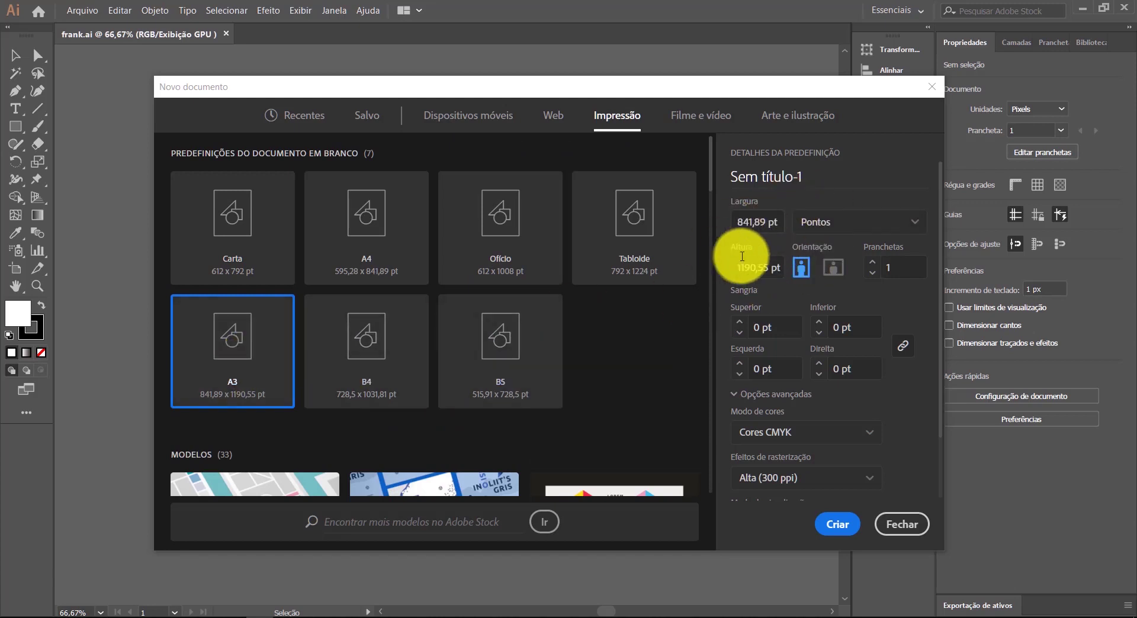
click(880, 220)
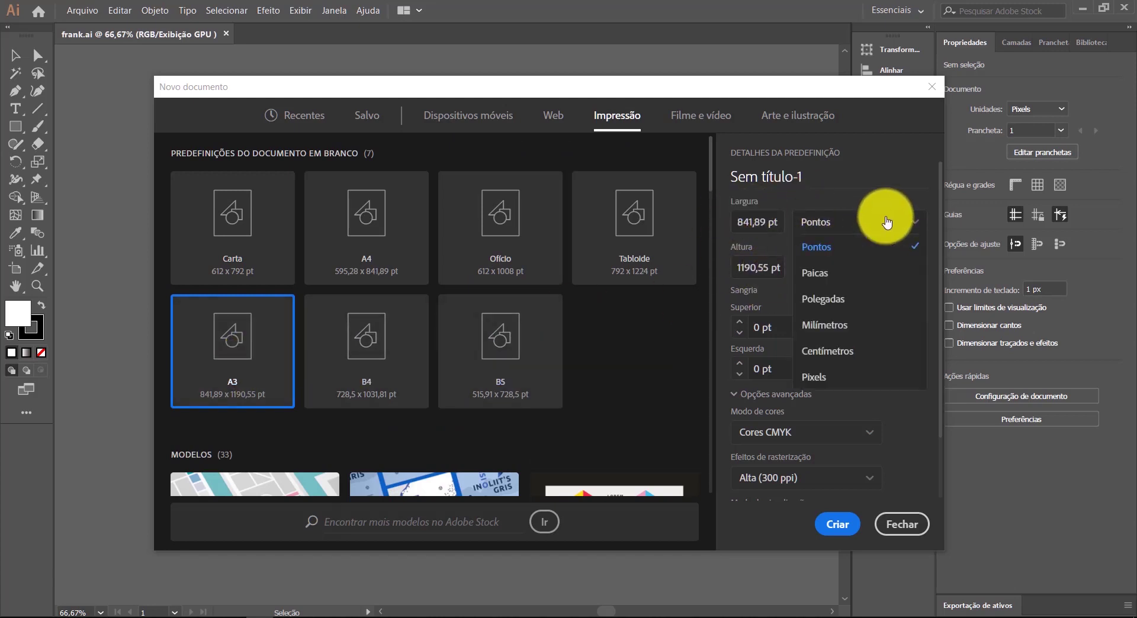
click(829, 326)
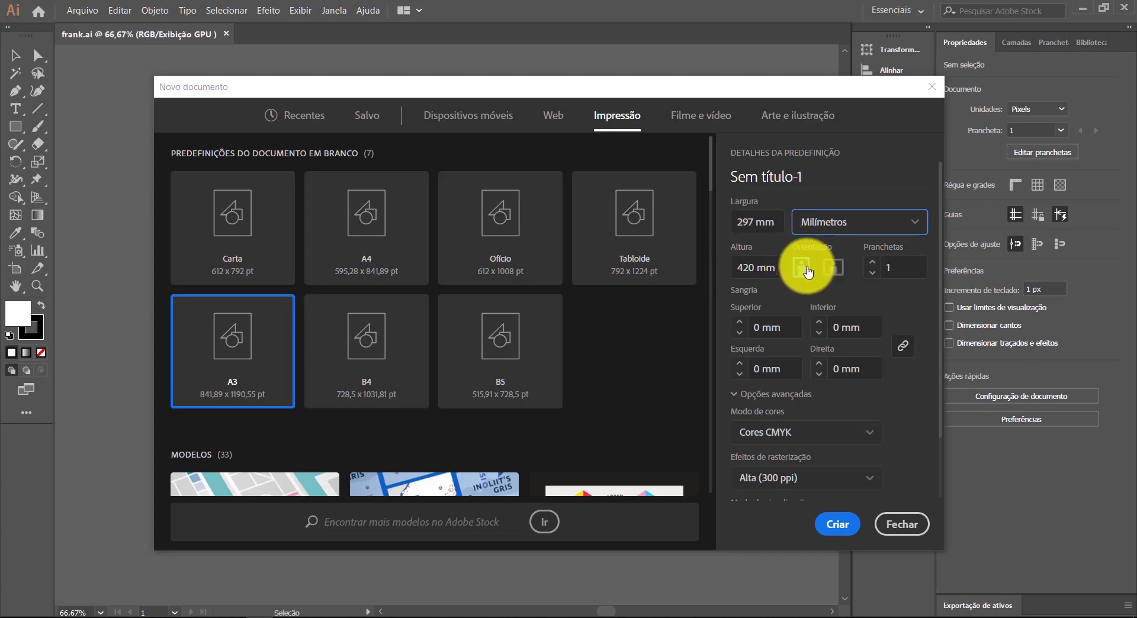
click(837, 529)
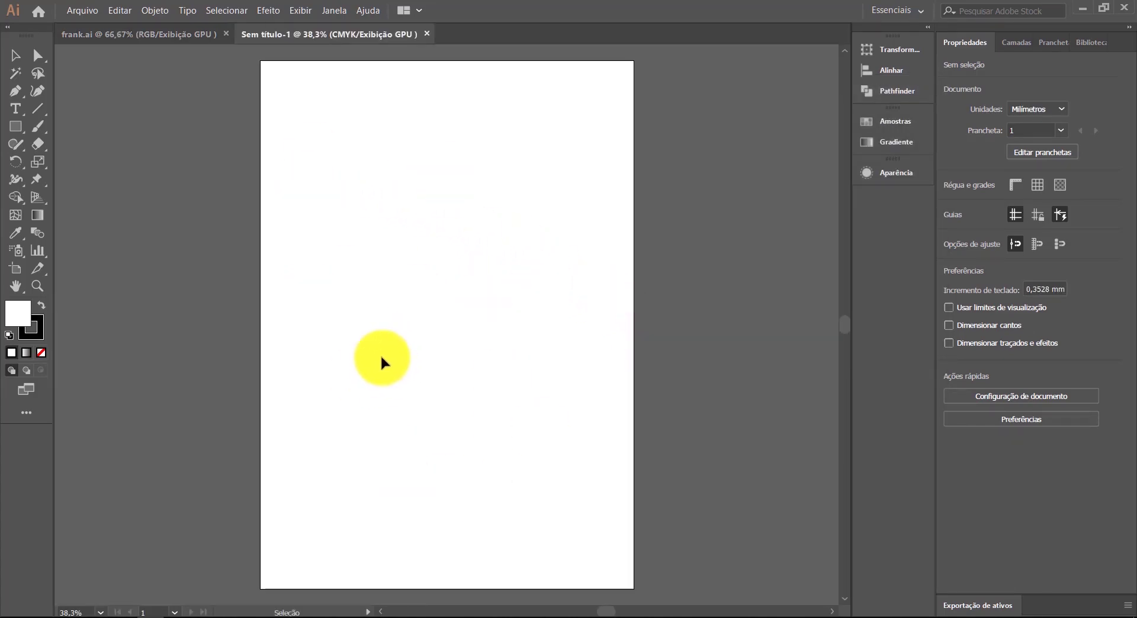
Step: Copy the Frankenstein head group from frank.ai and paste it into the new A3 document
click(127, 34)
click(411, 230)
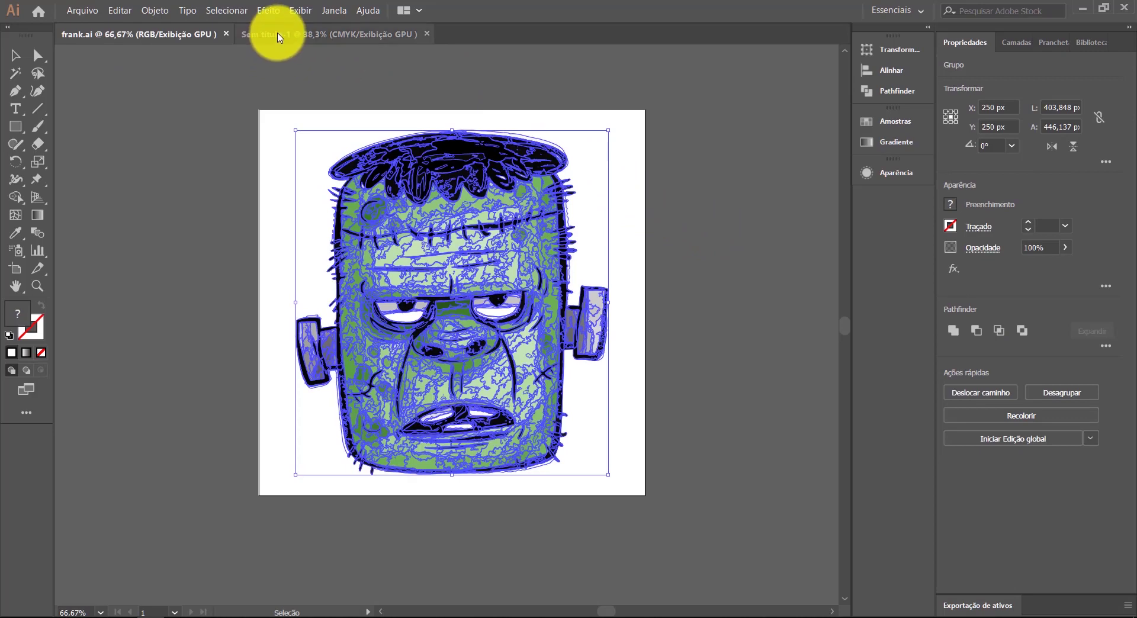
click(278, 35)
key(ctrl+v)
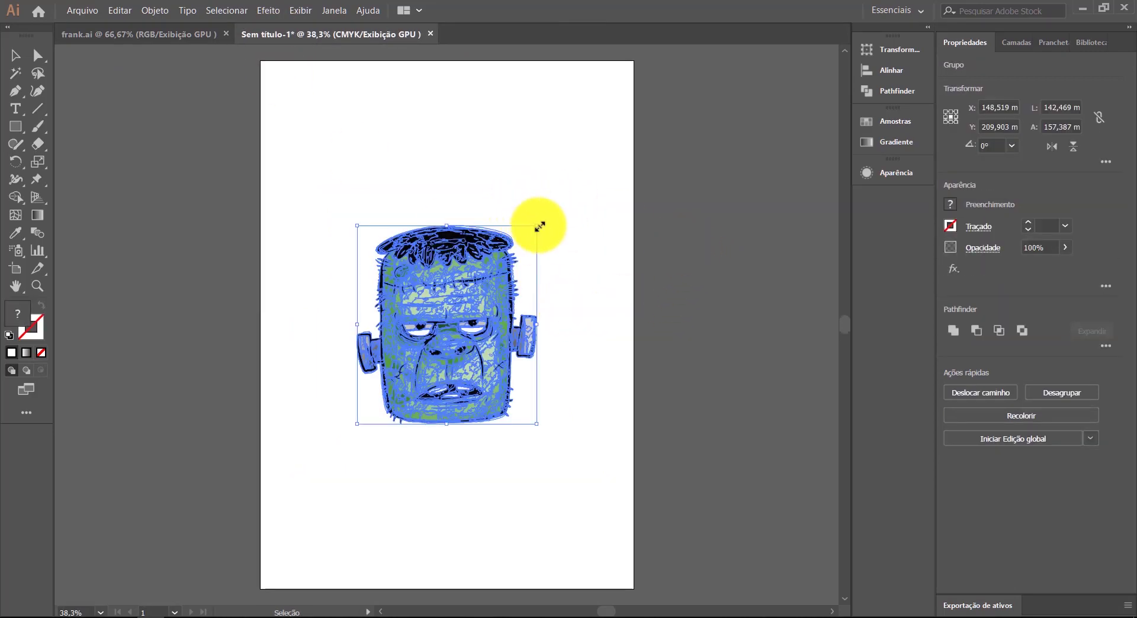
Step: Scale the pasted head proportionally from its centre to about 265 × 293 mm, and leave it deselected
drag(540, 227, 624, 143)
click(625, 145)
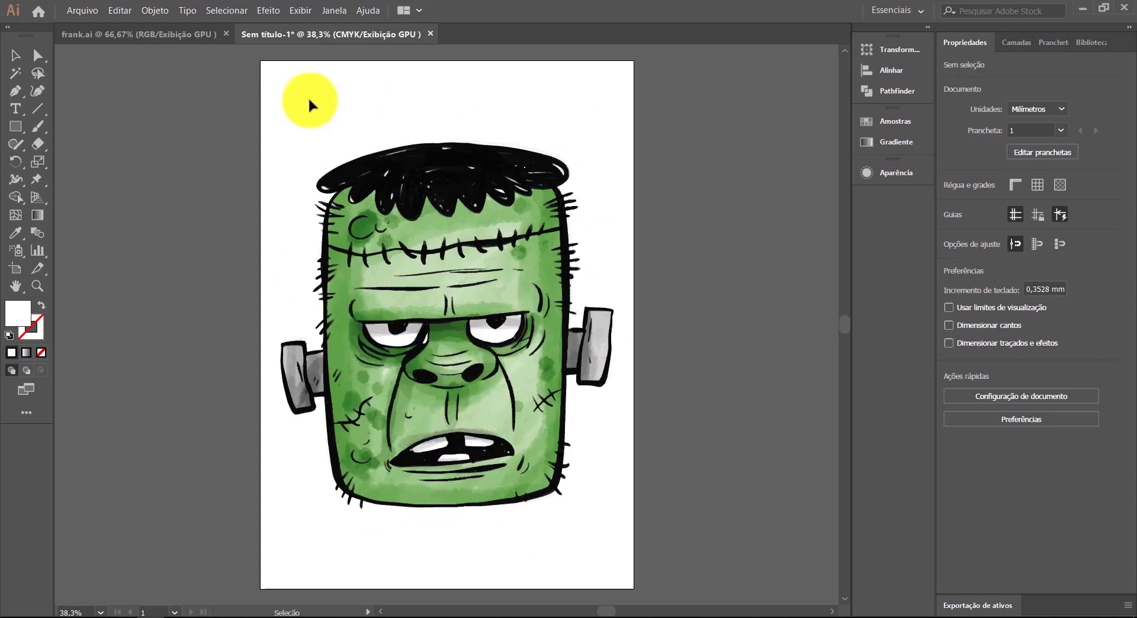
click(427, 335)
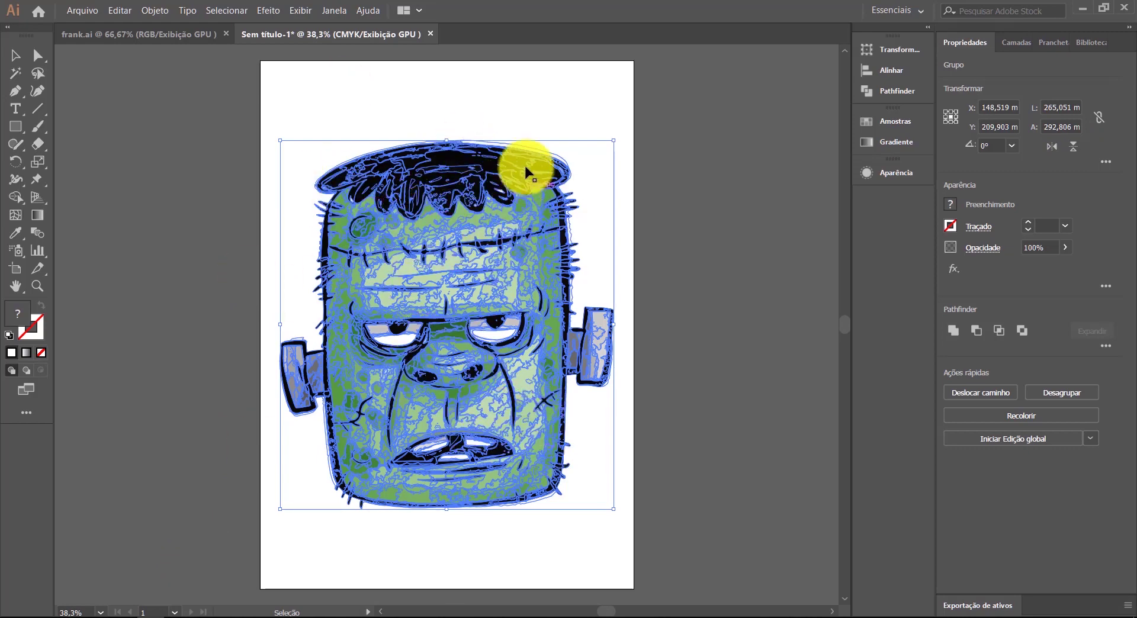
click(543, 89)
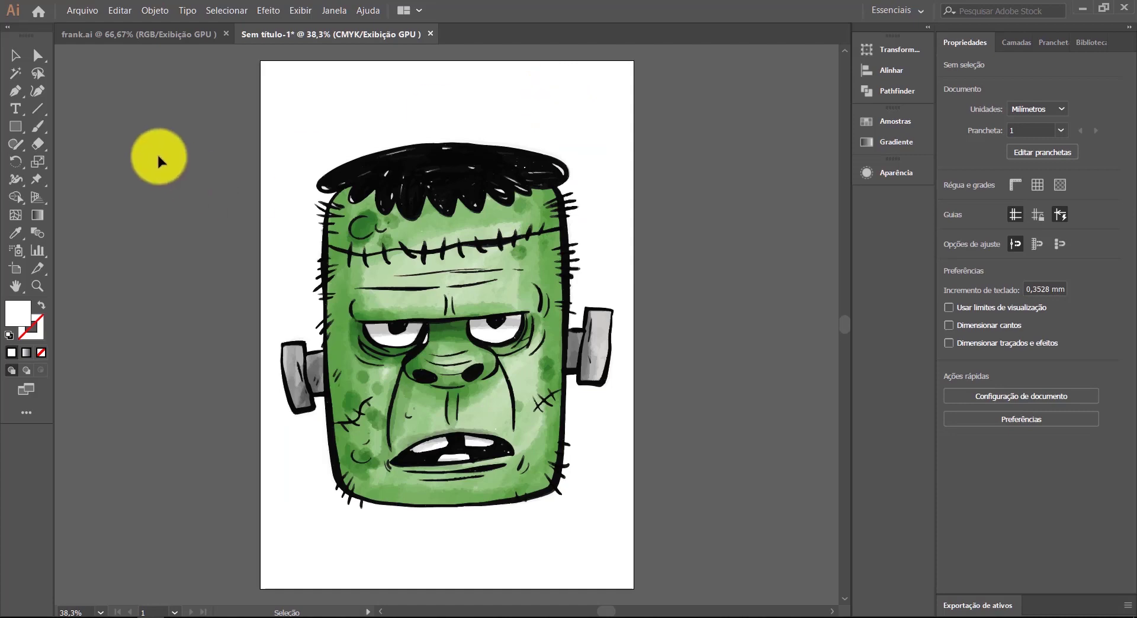
Step: Start Export for Screens for the A3 document and choose to export all artboards
click(80, 12)
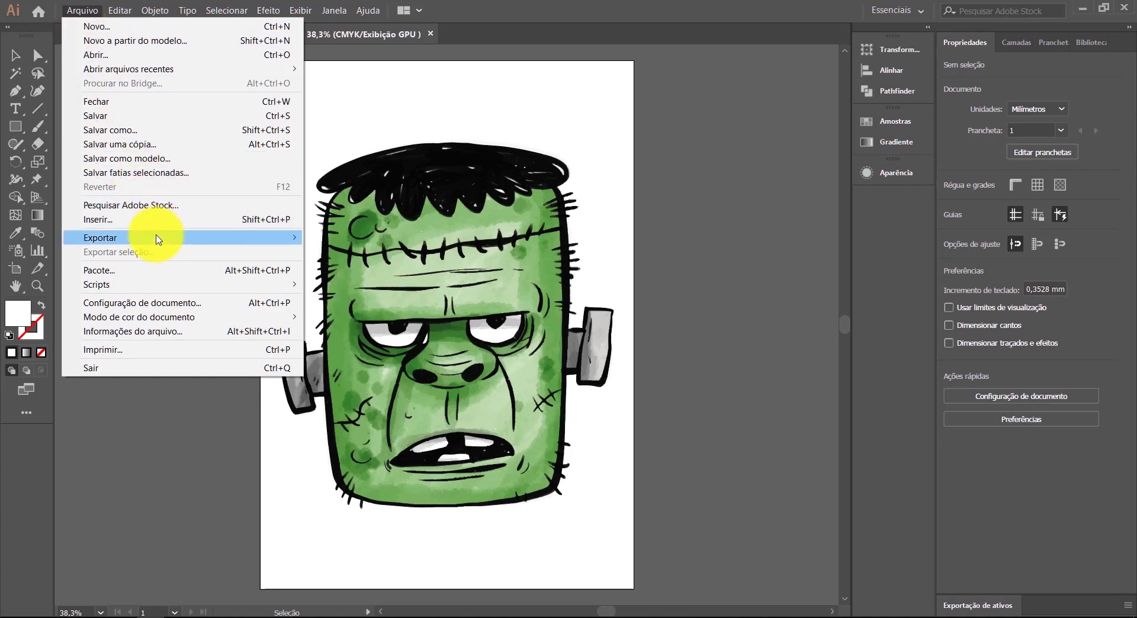
mouse_move(155, 237)
click(347, 237)
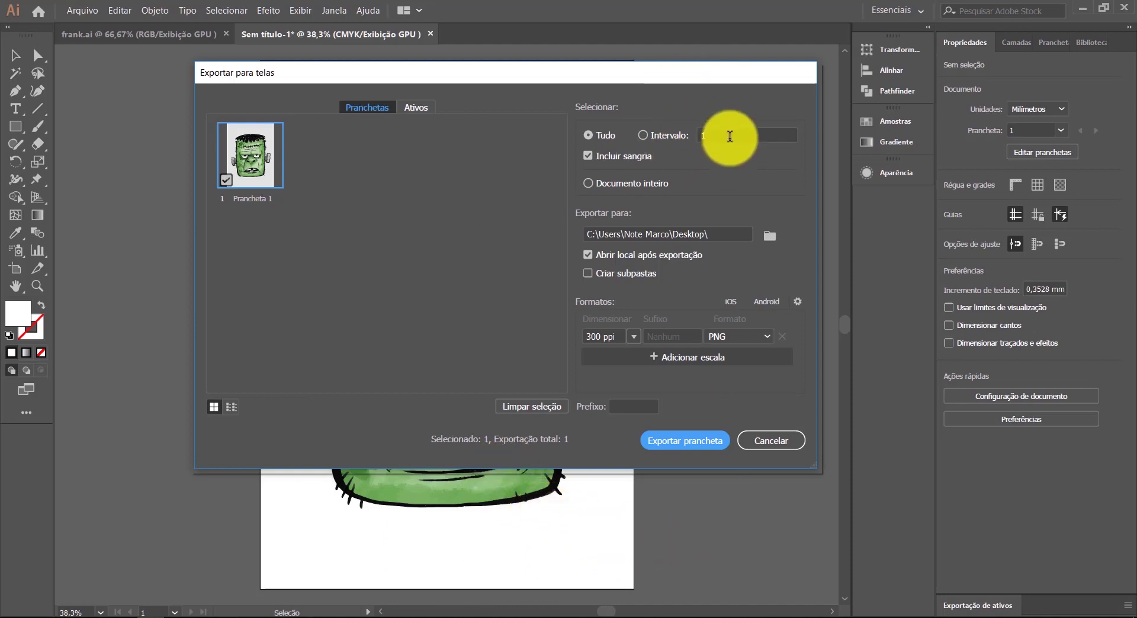
click(729, 136)
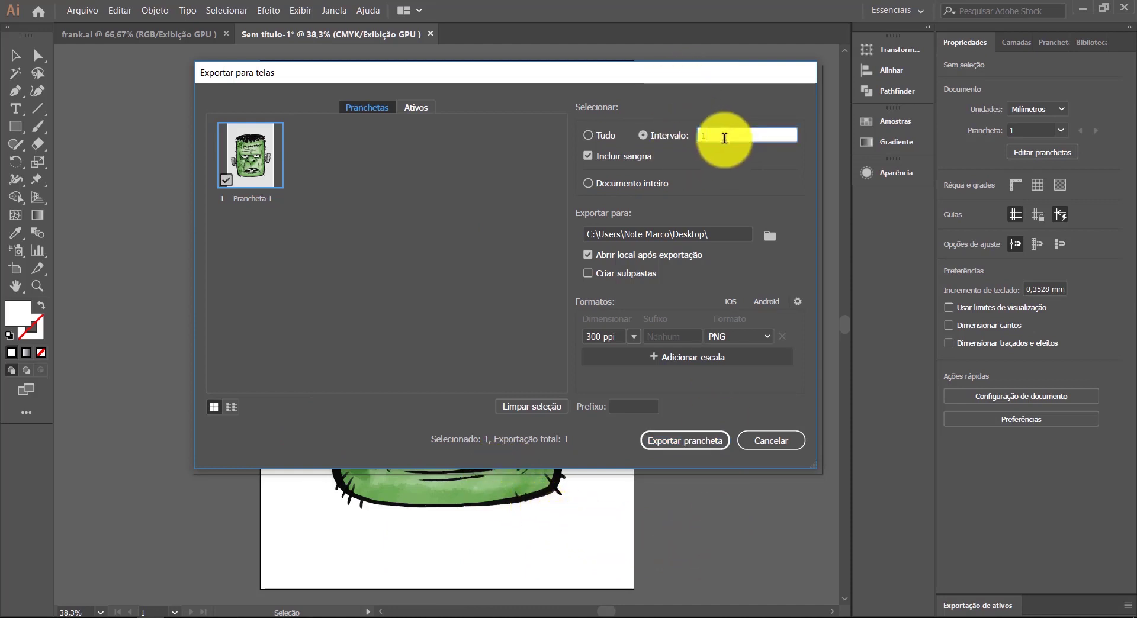
click(604, 135)
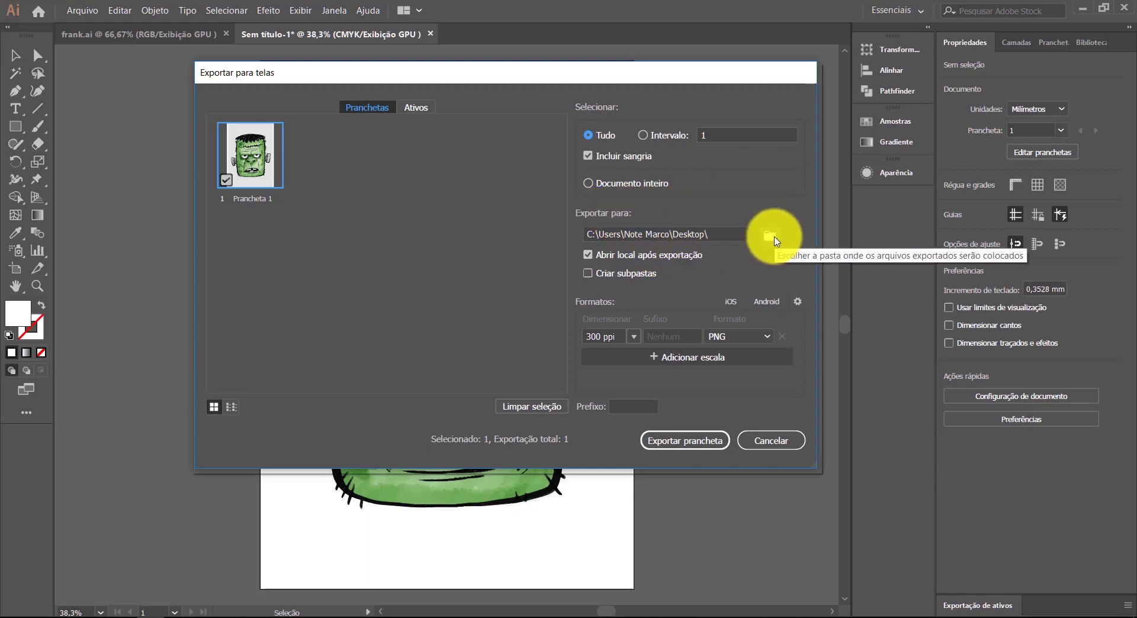
Step: Set the export destination to the Fechados folder on the desktop
click(770, 237)
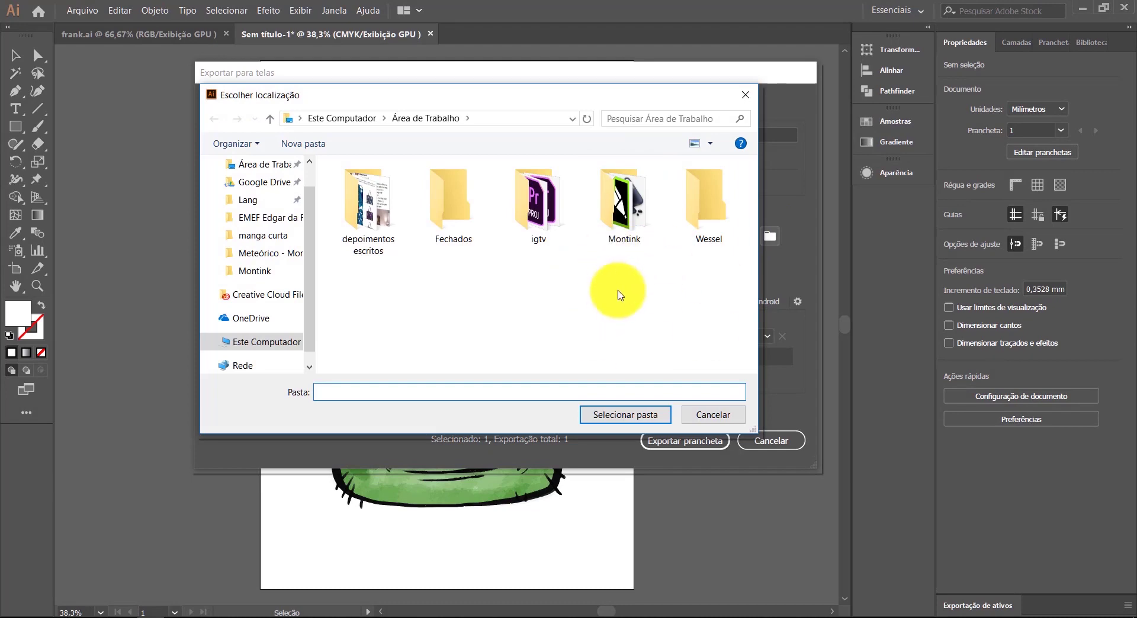
double_click(456, 221)
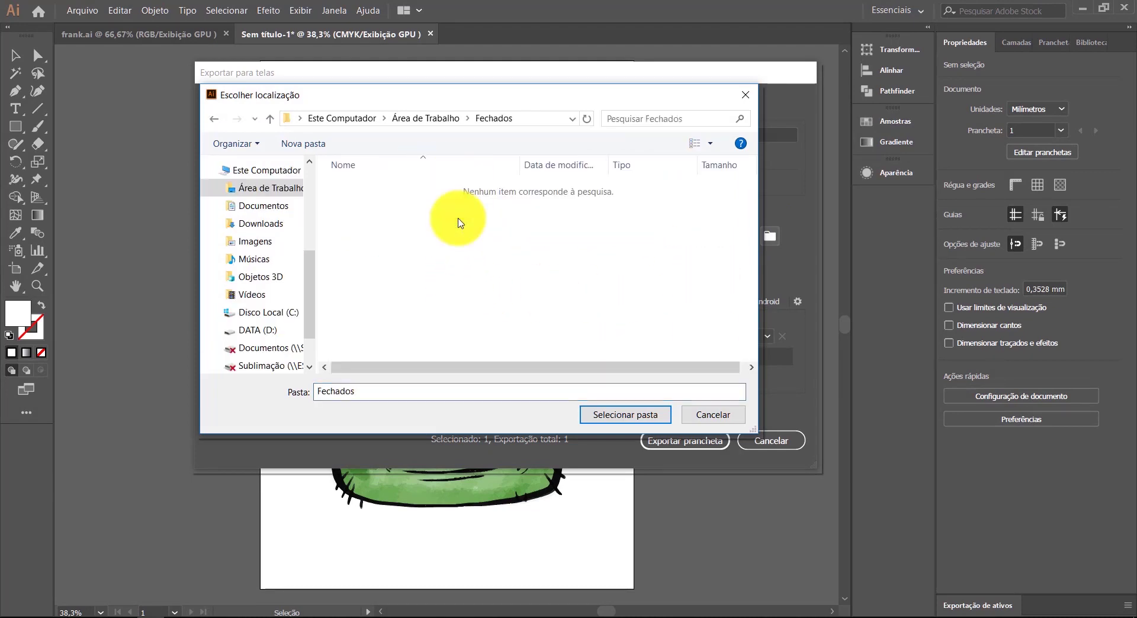
click(623, 417)
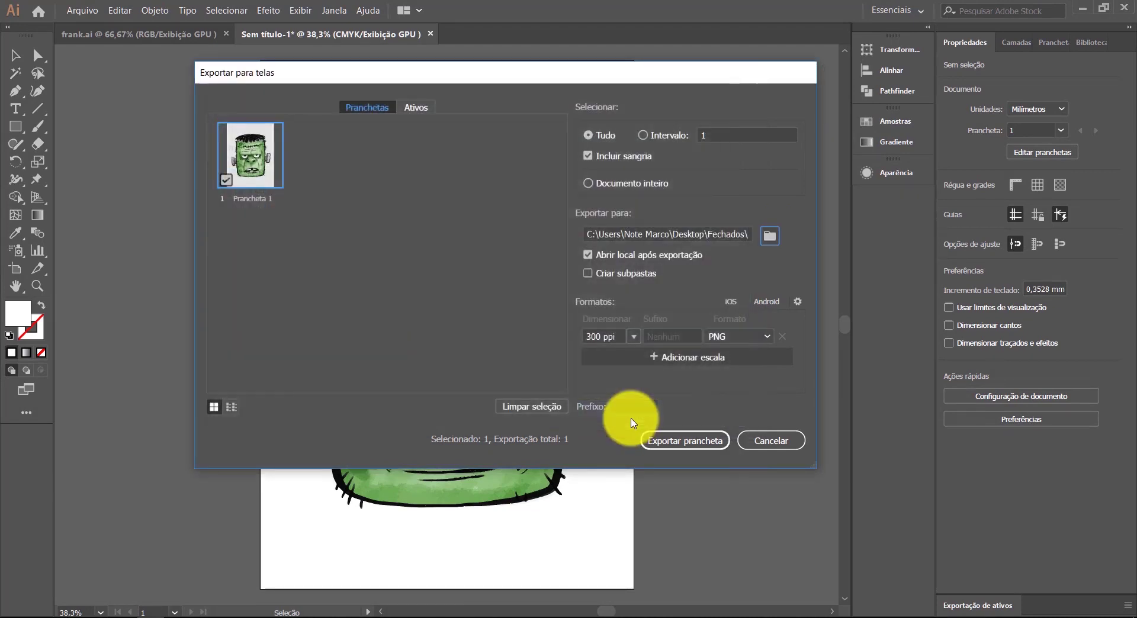
drag(645, 234, 752, 234)
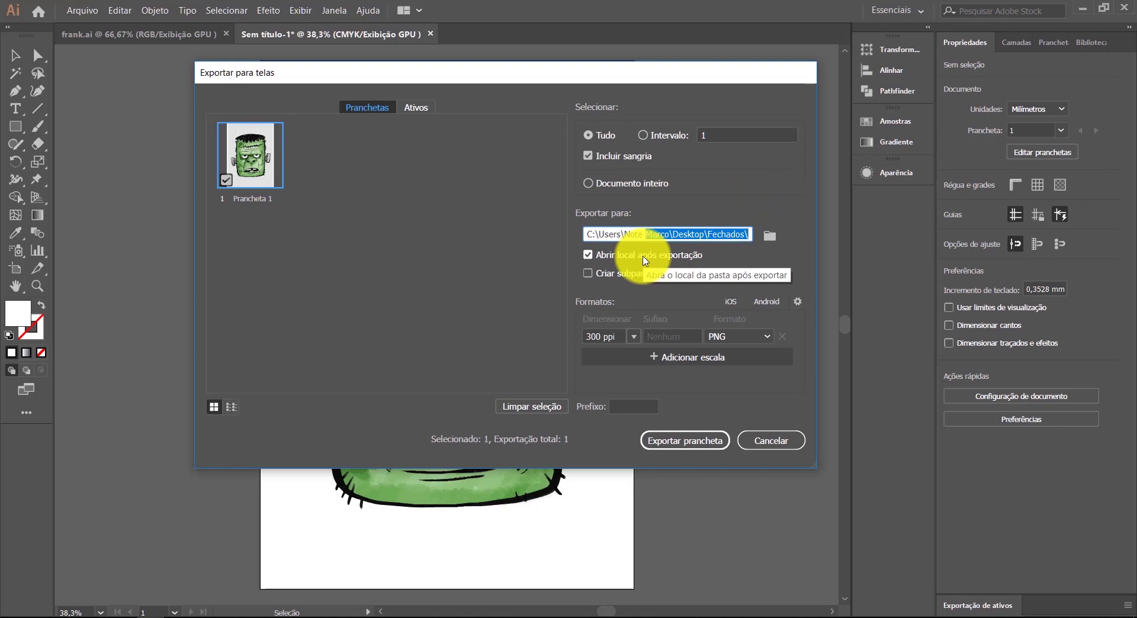
Step: Set the export scale to 1x
click(636, 337)
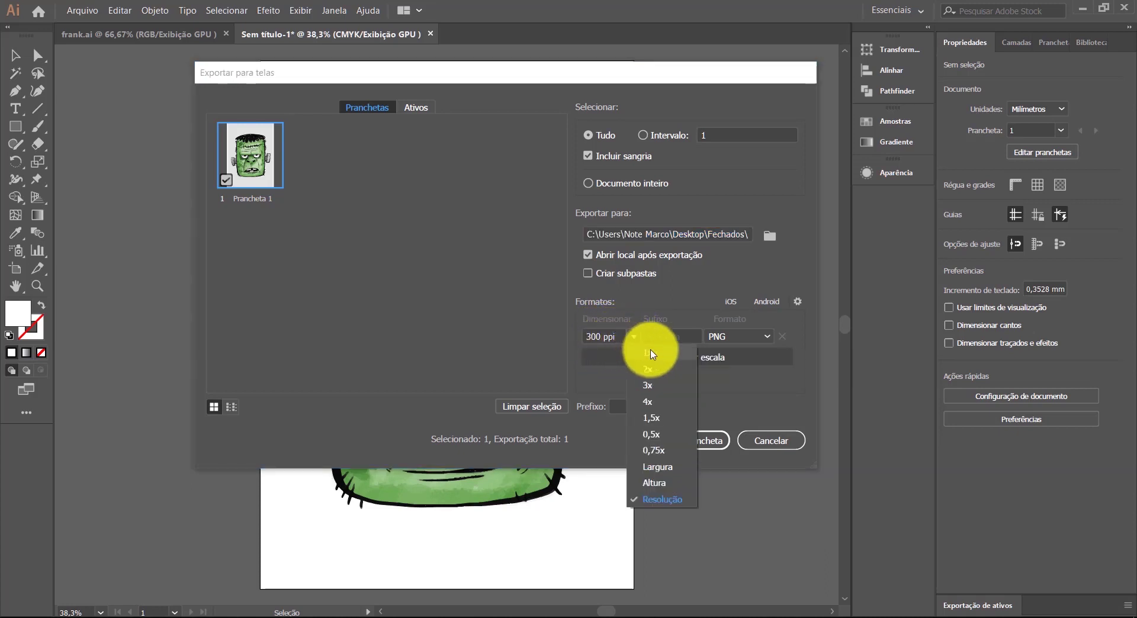
click(655, 354)
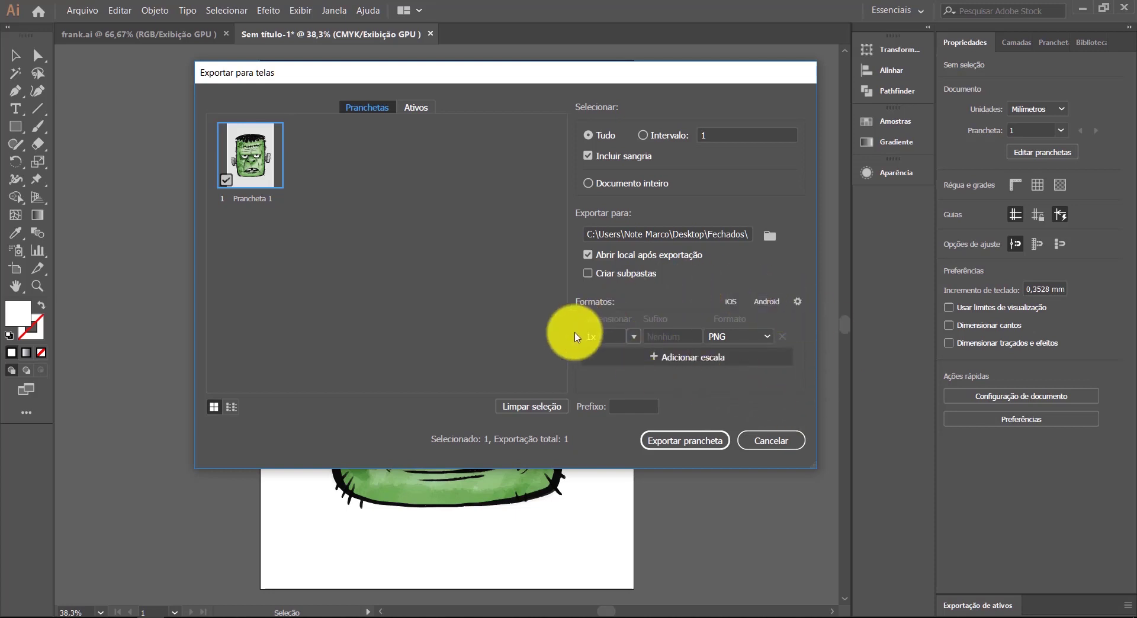
click(604, 336)
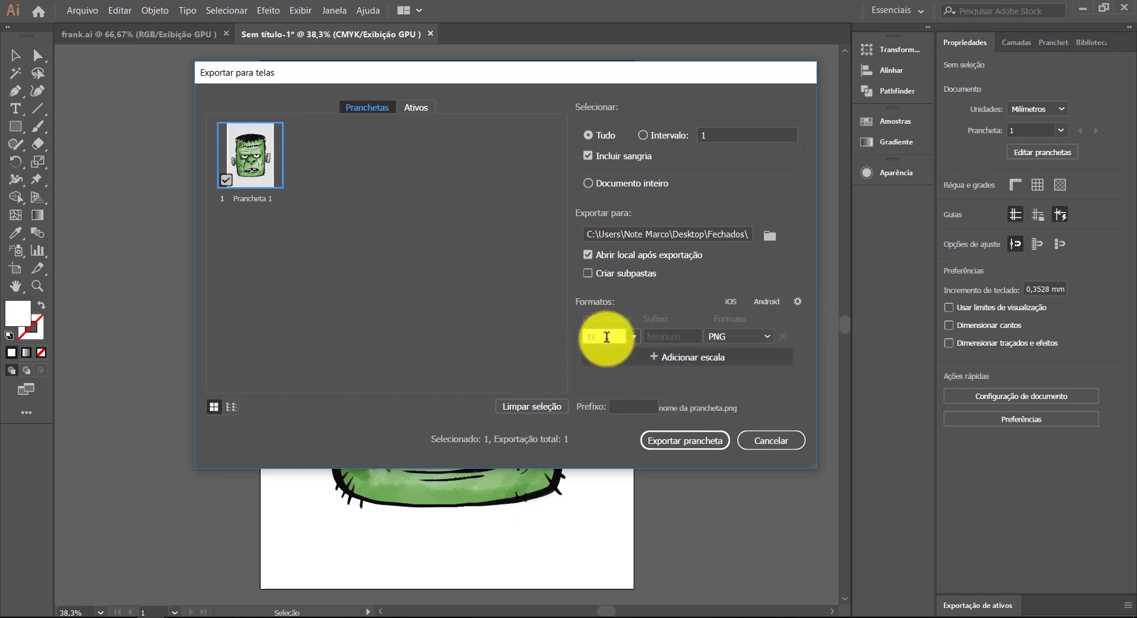
Step: Define the export size by resolution at 300 ppi, with no suffix and PNG as the format
click(633, 336)
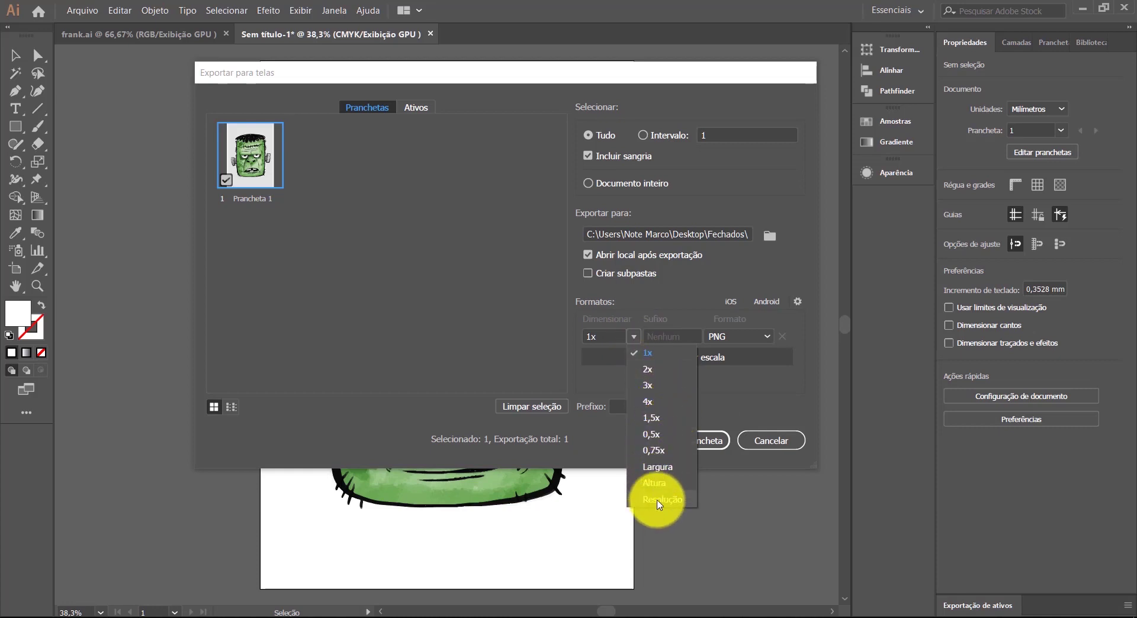
click(657, 500)
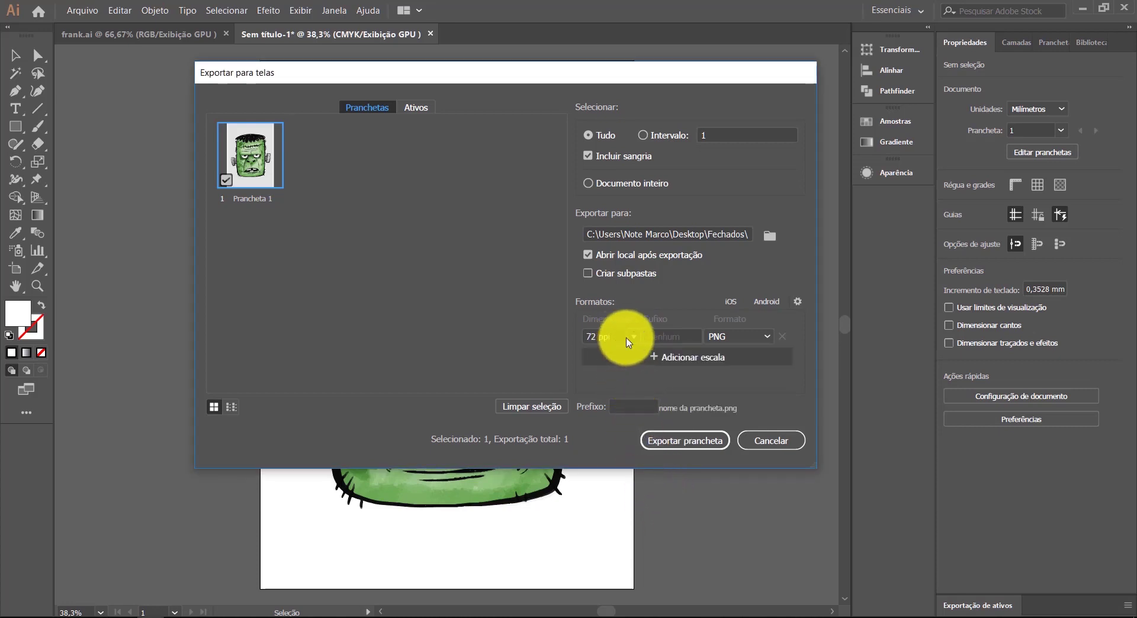
click(593, 336)
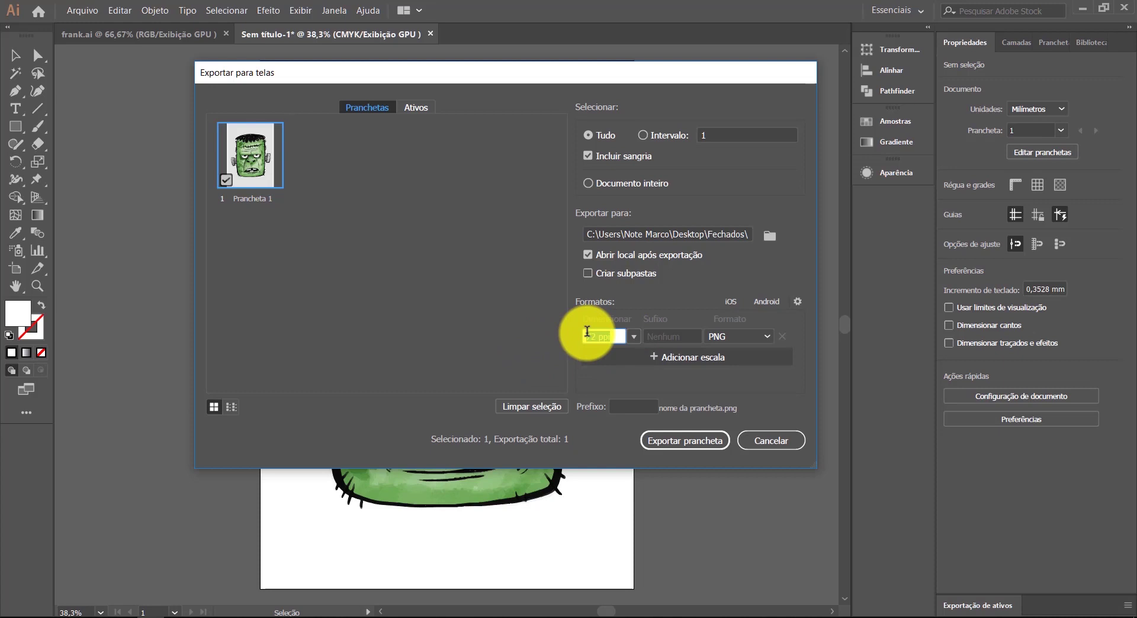
key(Tab)
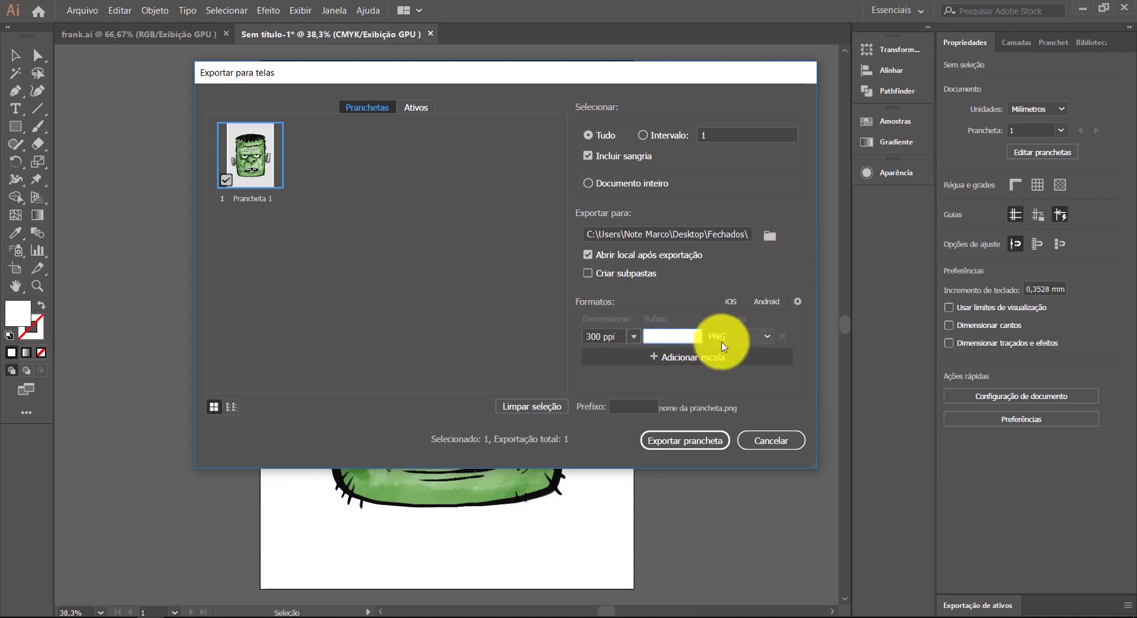
click(768, 340)
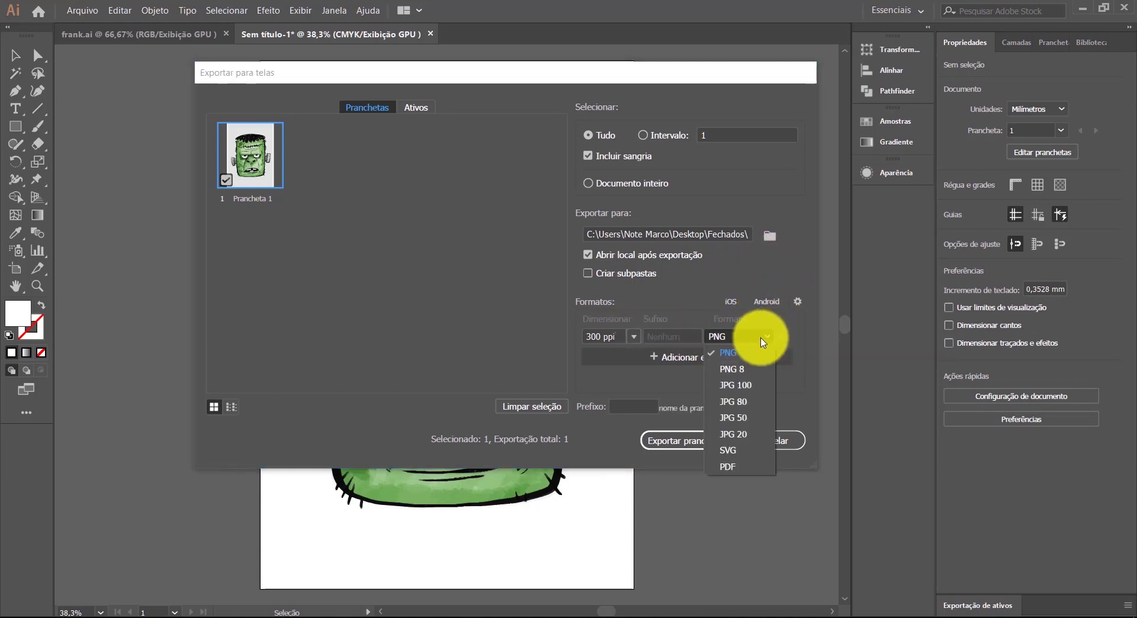
click(735, 352)
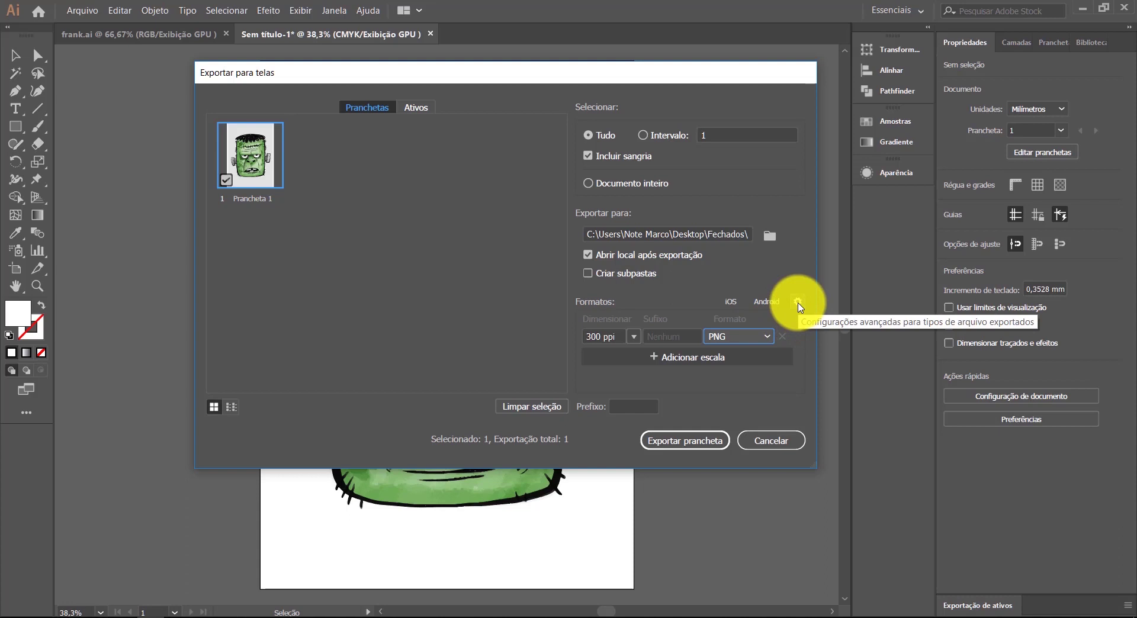
Step: Set the PNG background colour to transparent in the advanced format settings and save the settings
click(798, 303)
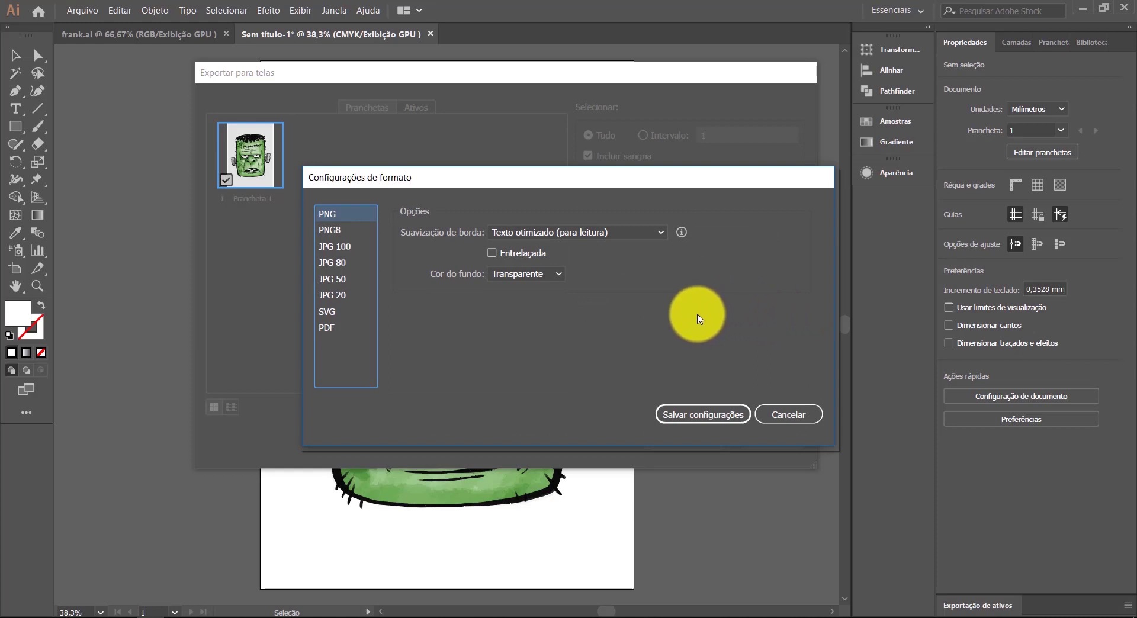
click(518, 277)
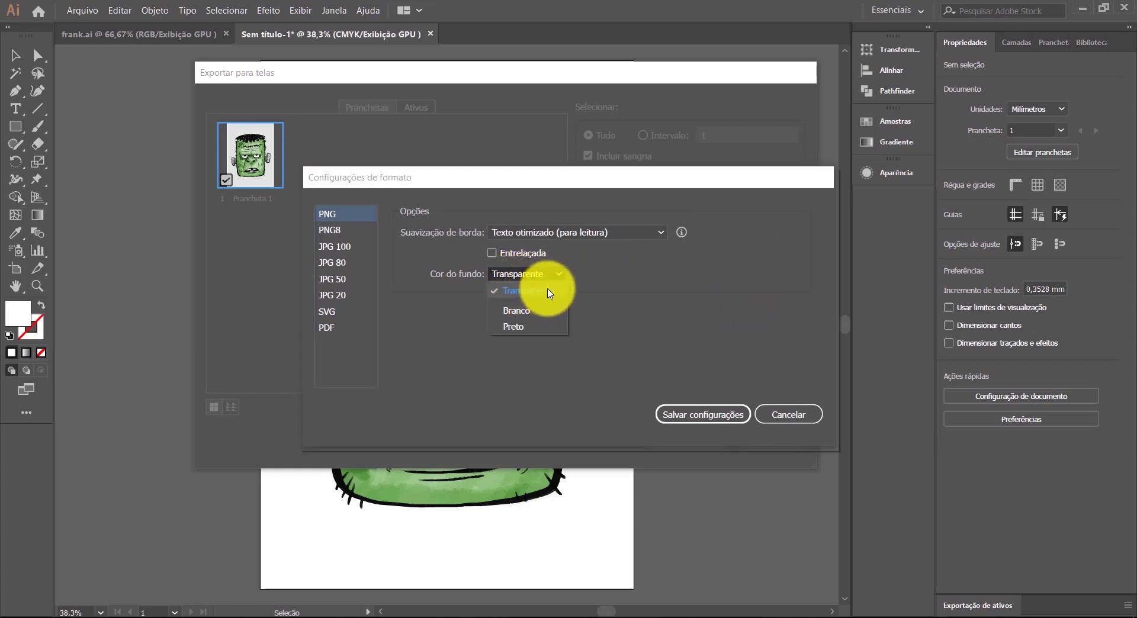
click(550, 292)
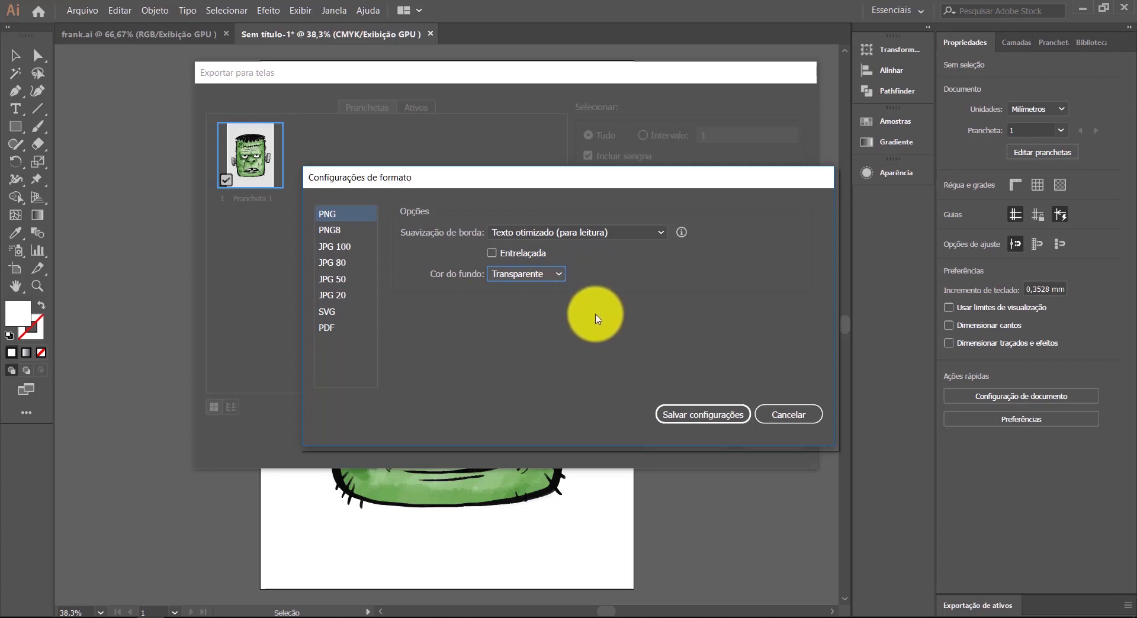
click(558, 274)
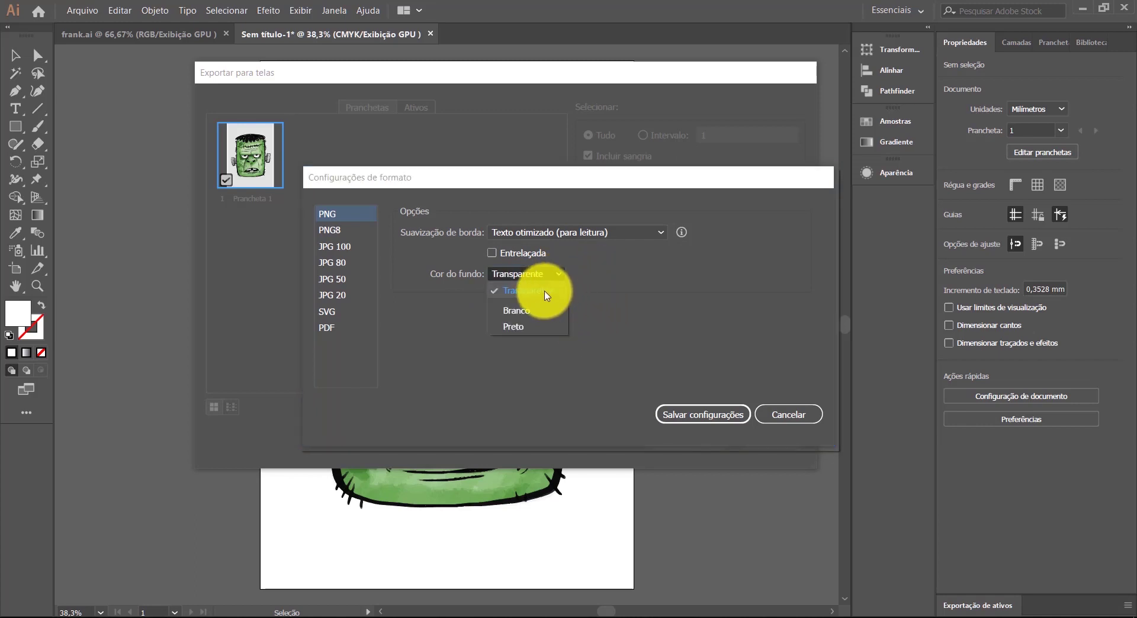
click(548, 281)
click(554, 276)
click(546, 287)
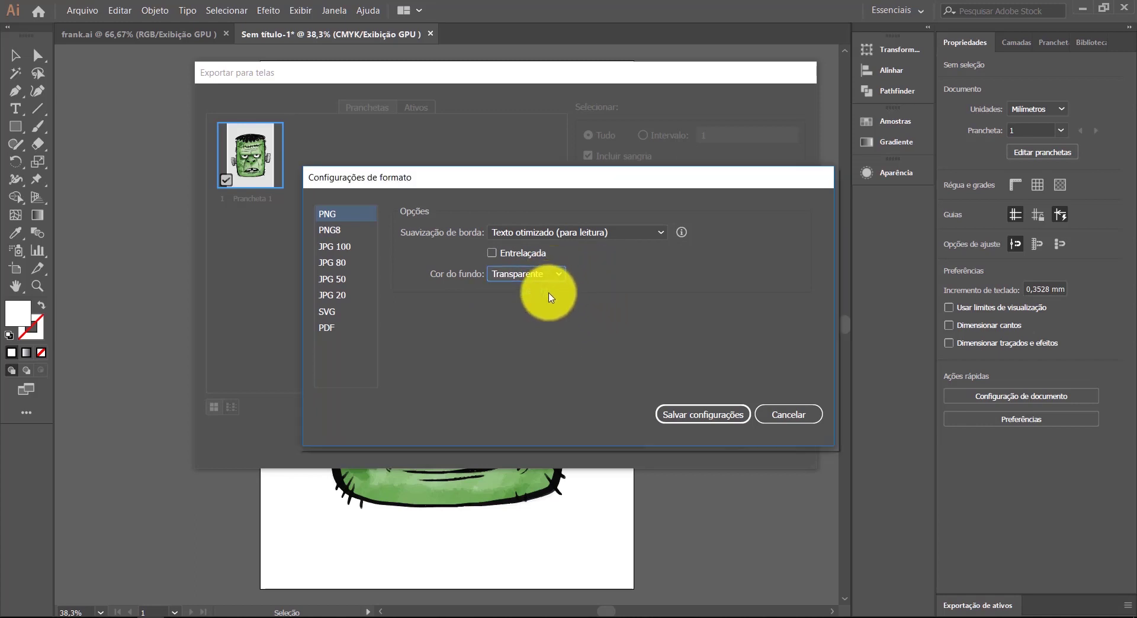
click(698, 414)
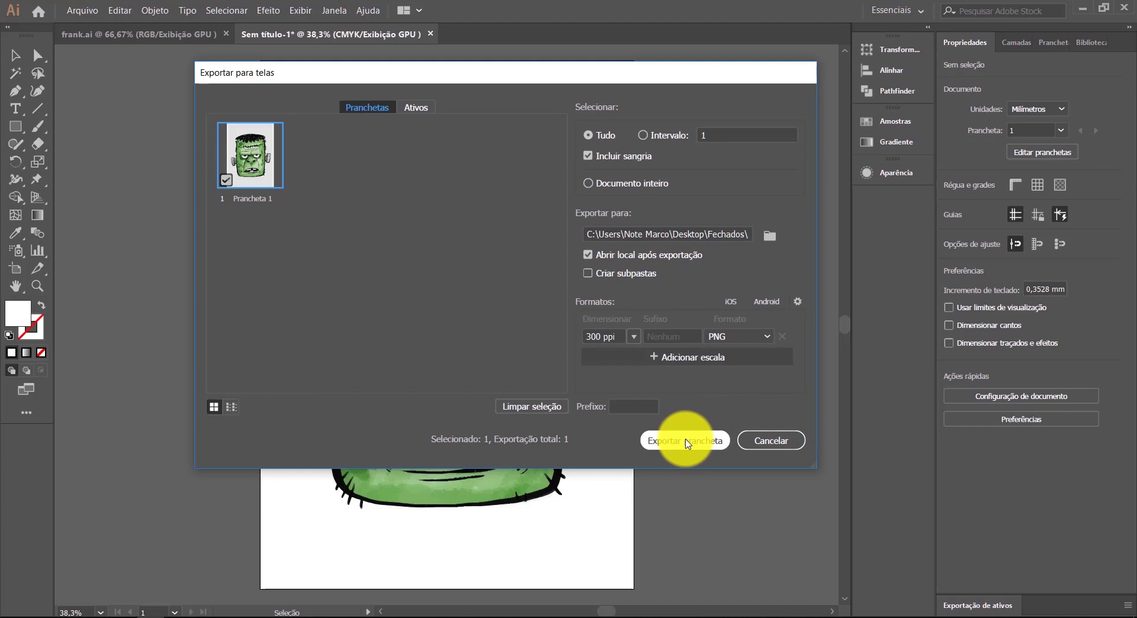
Step: Export the artboard as a PNG and select the exported file in the Fechados folder
click(685, 441)
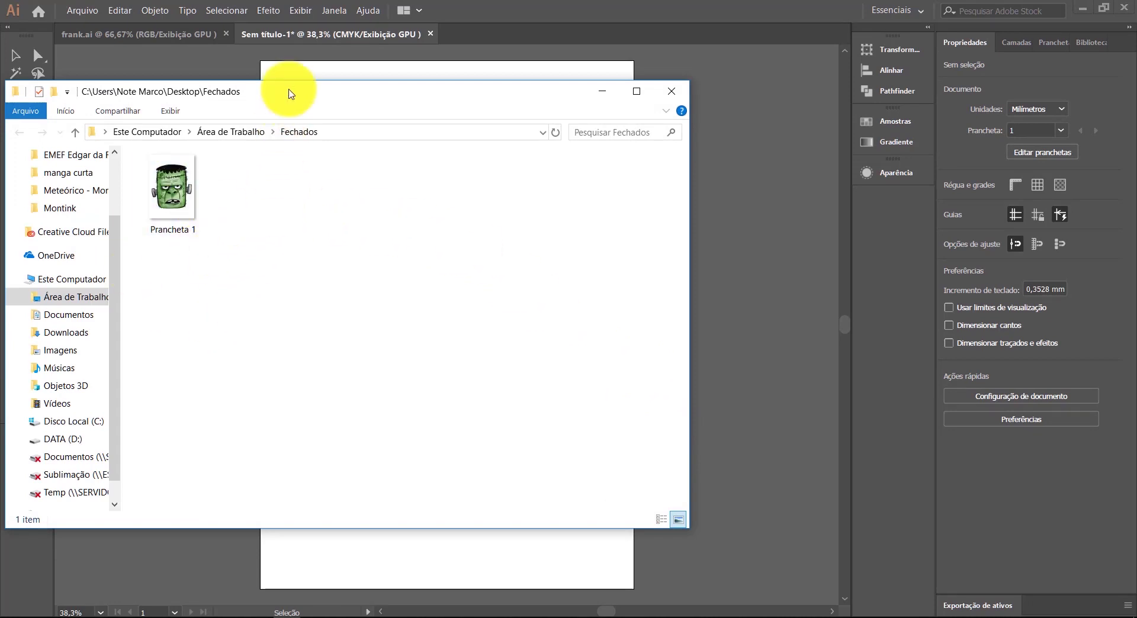
click(152, 224)
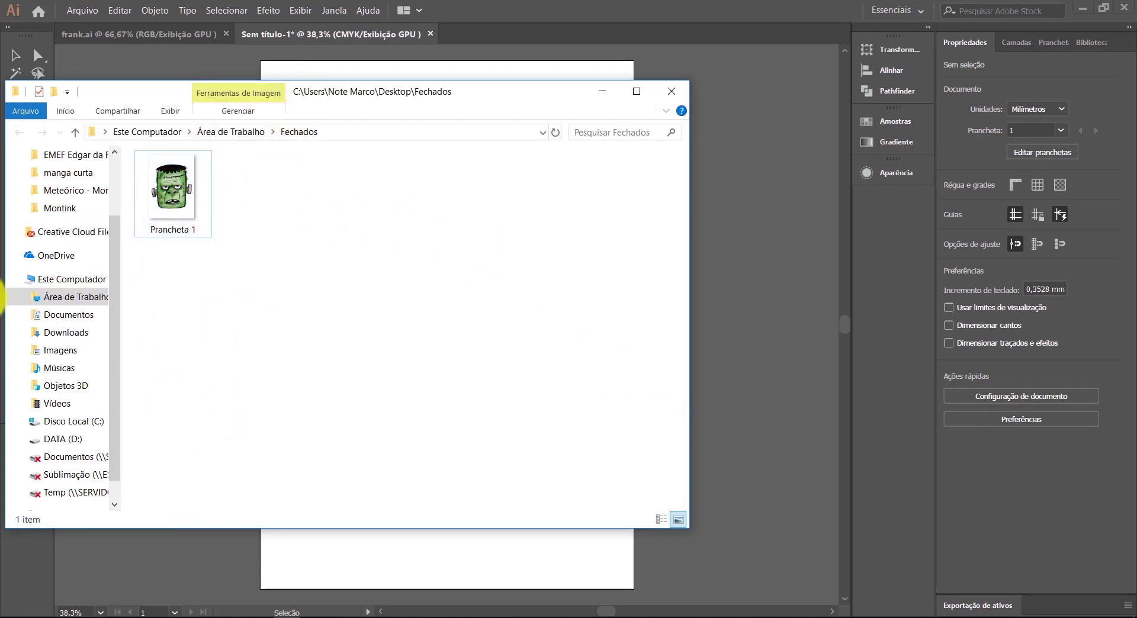
Step: Open the exported Prancheta 1 image from the Fechados folder in Photoshop and dismiss the new document dialog
click(165, 190)
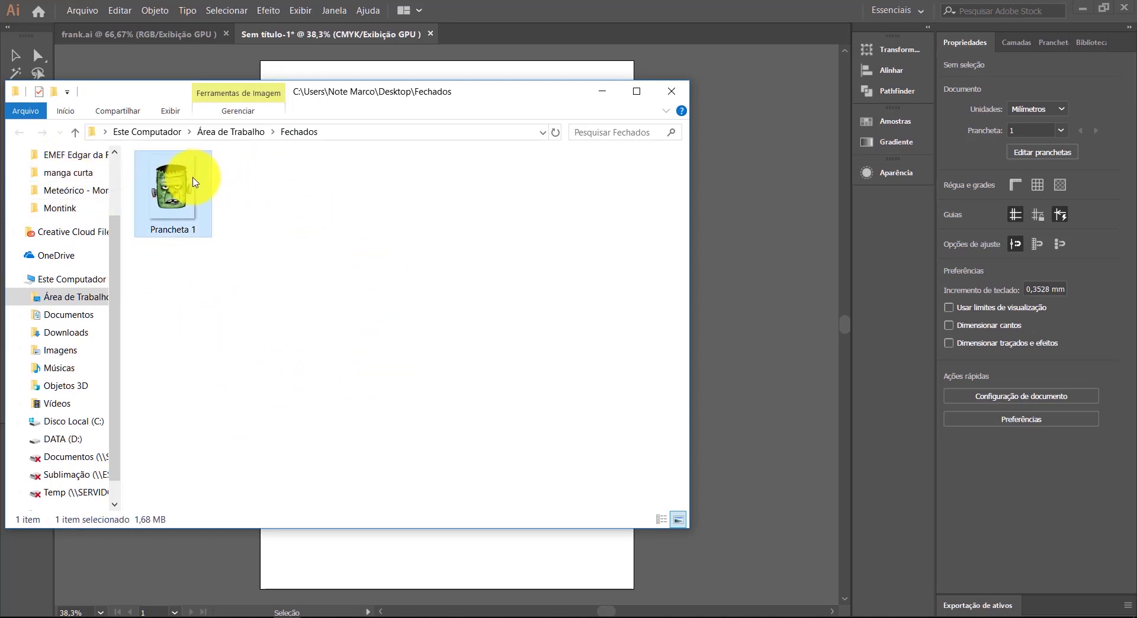
mouse_move(193, 182)
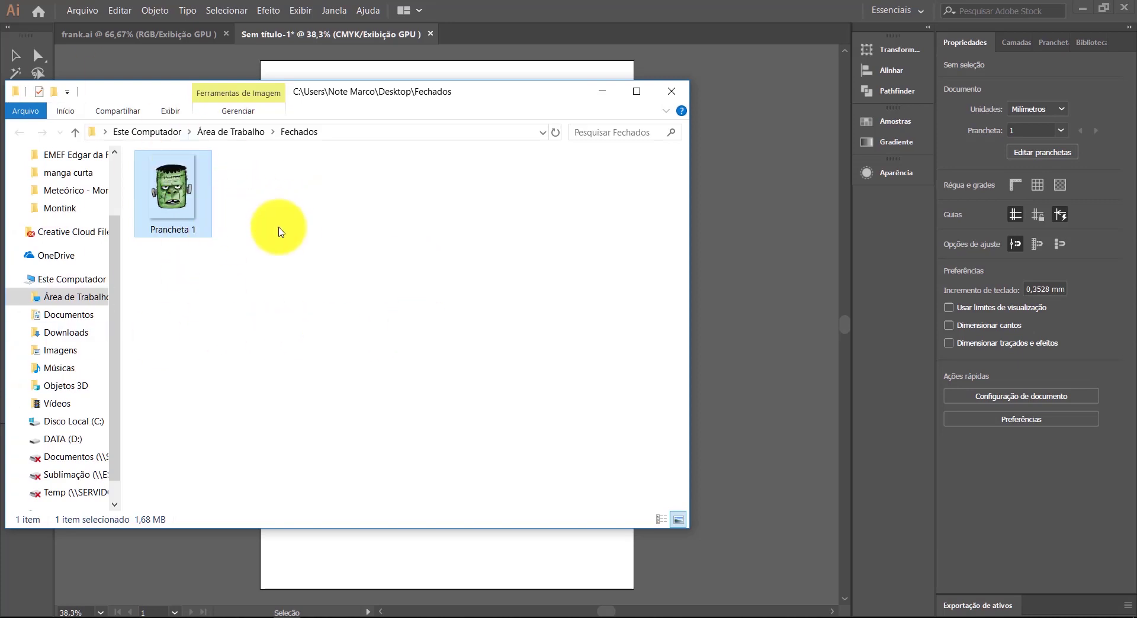
right_click(165, 218)
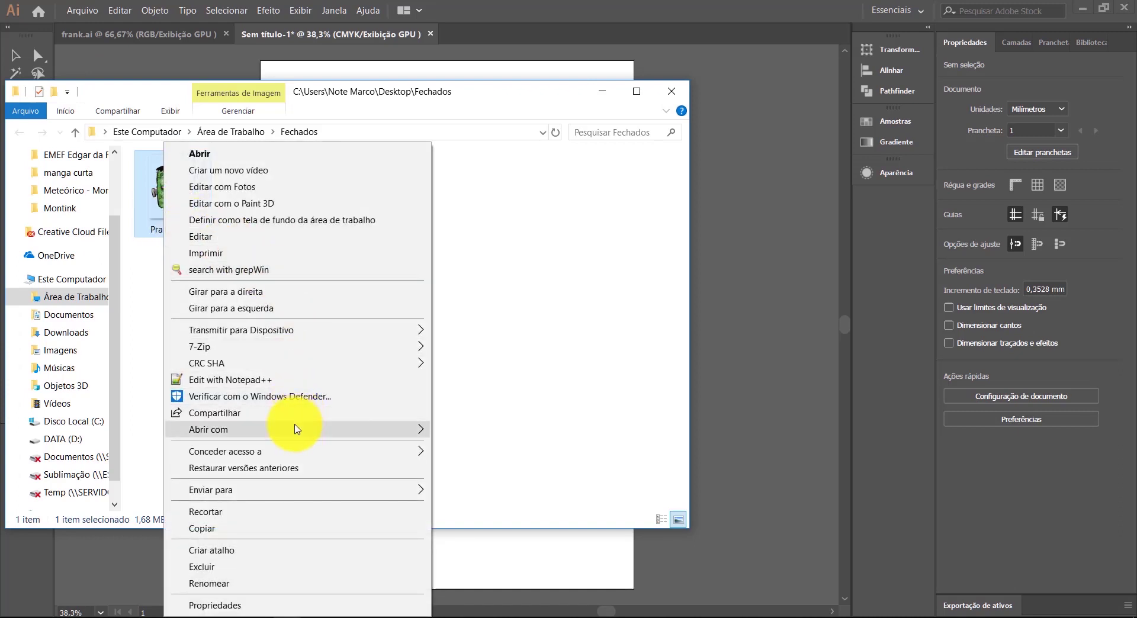
mouse_move(296, 428)
click(471, 448)
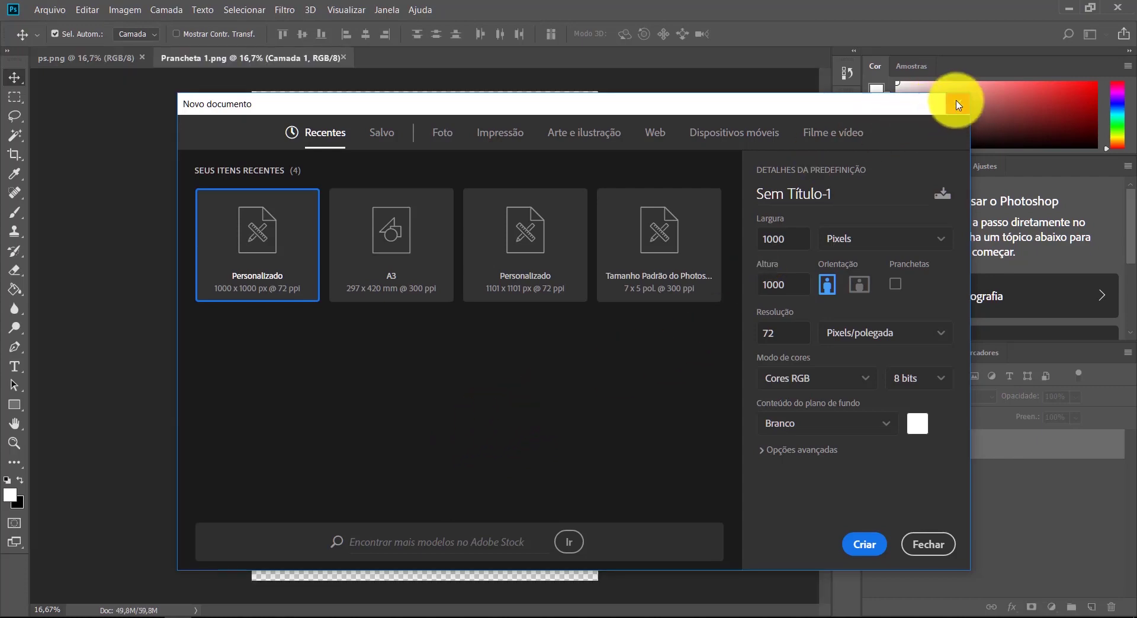
click(957, 103)
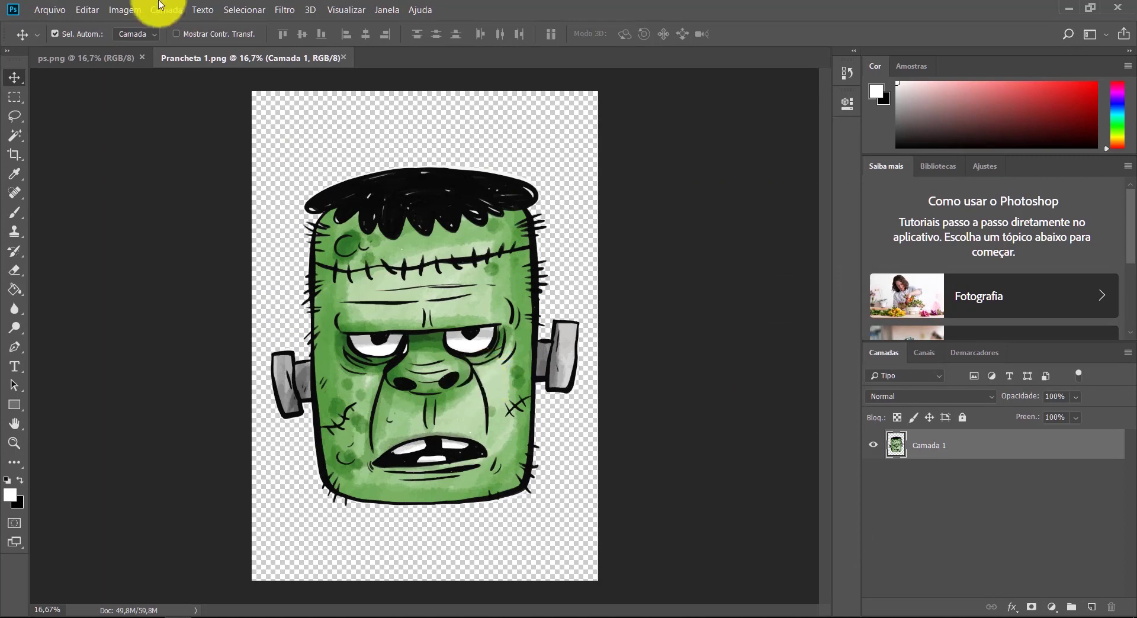
Step: Check the width, height and resolution of Prancheta 1.png in the image size settings, cancel without changes and close the image
click(124, 10)
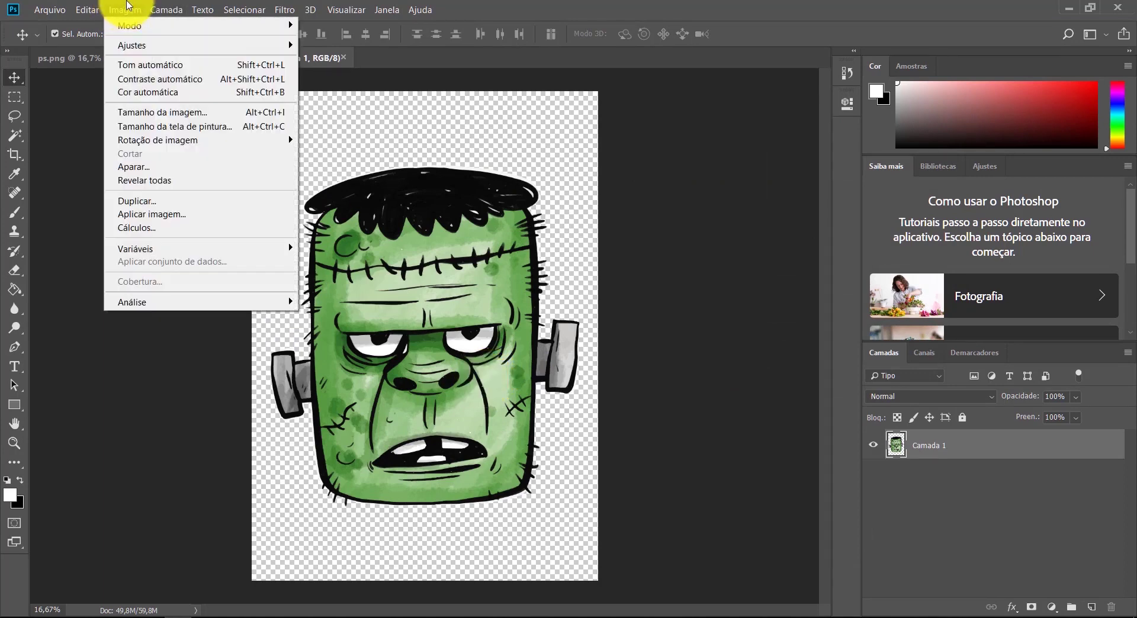
click(163, 112)
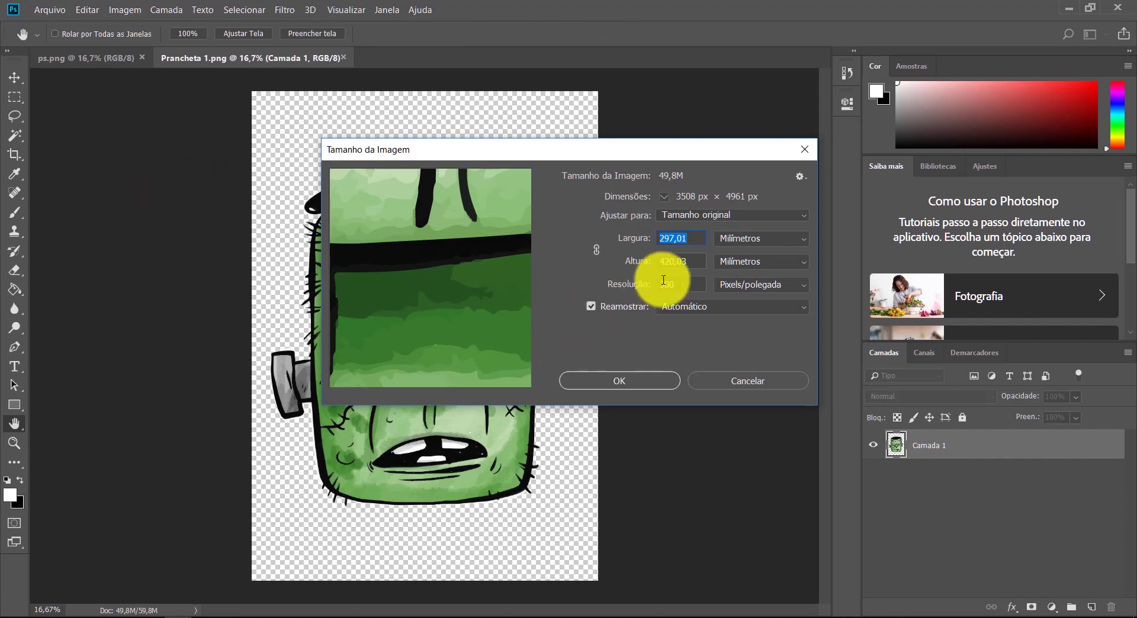
double_click(680, 242)
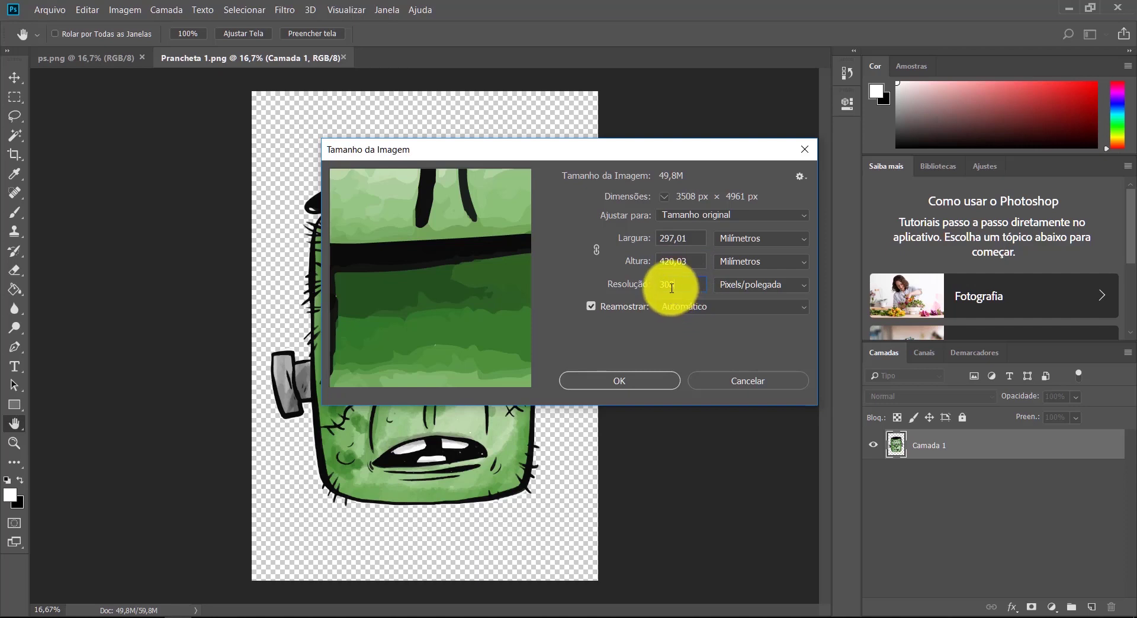
click(687, 282)
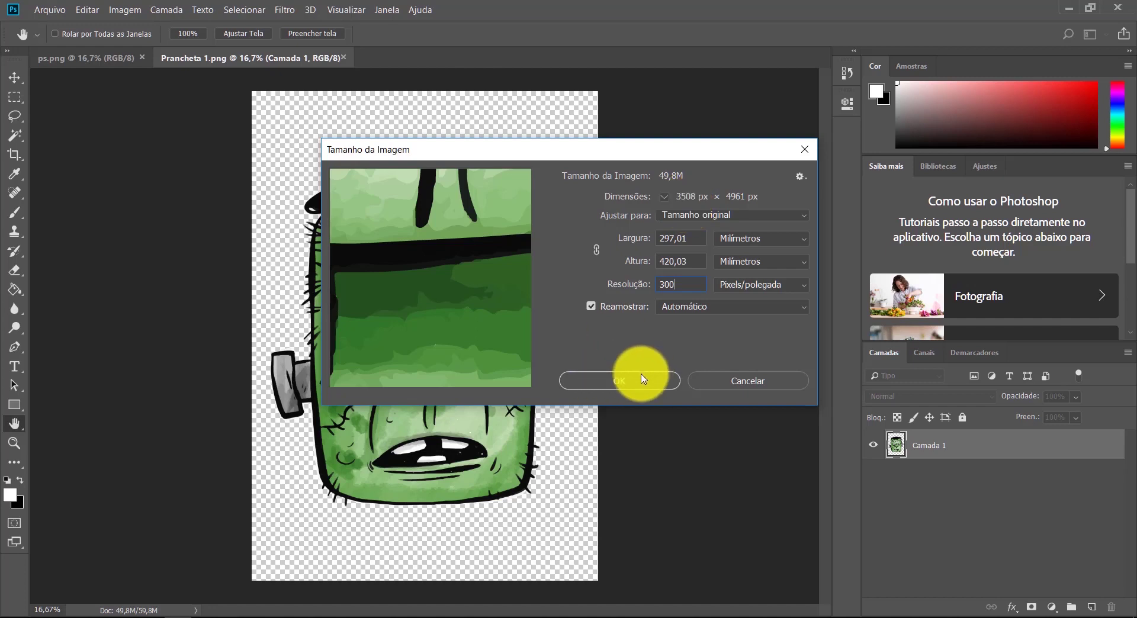
click(767, 379)
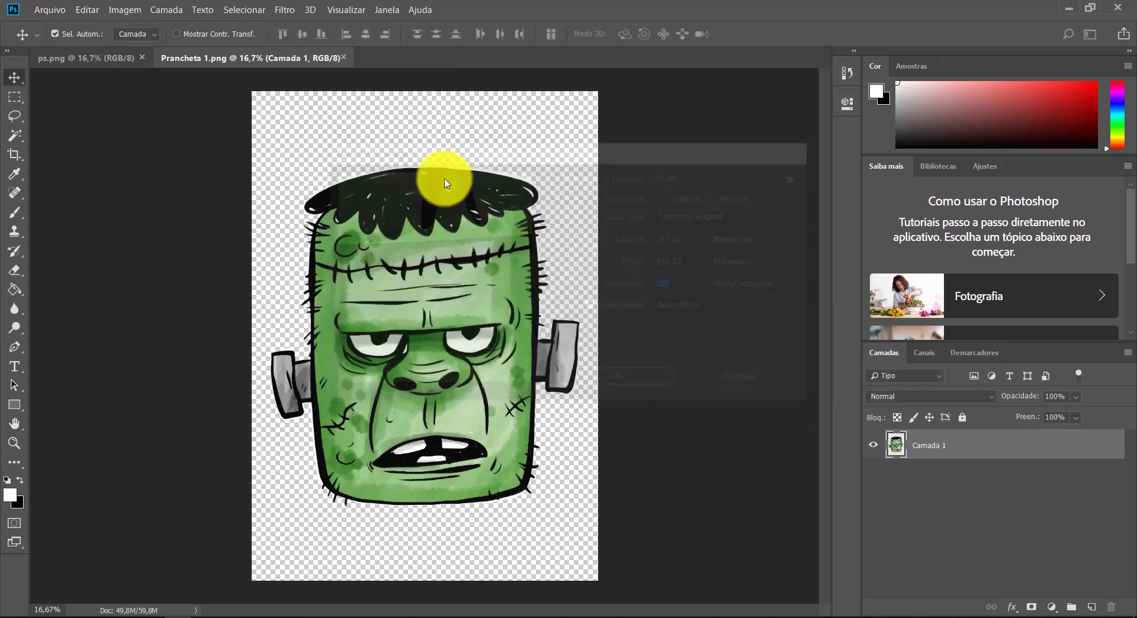
click(347, 58)
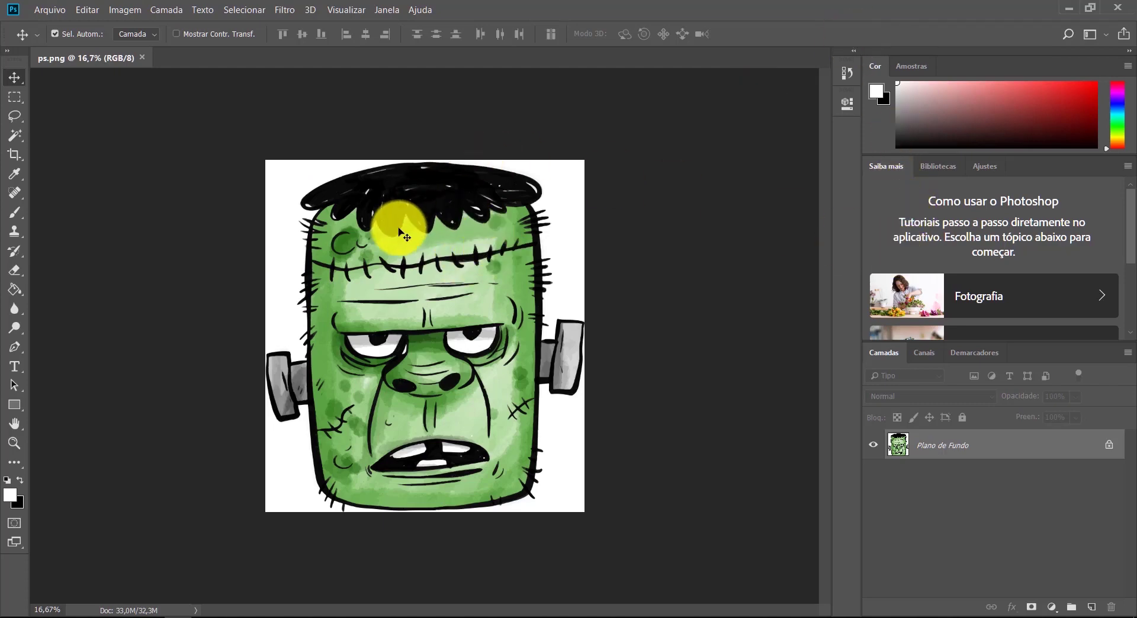
Step: Unlock the background layer of ps.png and delete the white areas around the Frankenstein head with the Magic Wand, leaving nothing selected
click(382, 222)
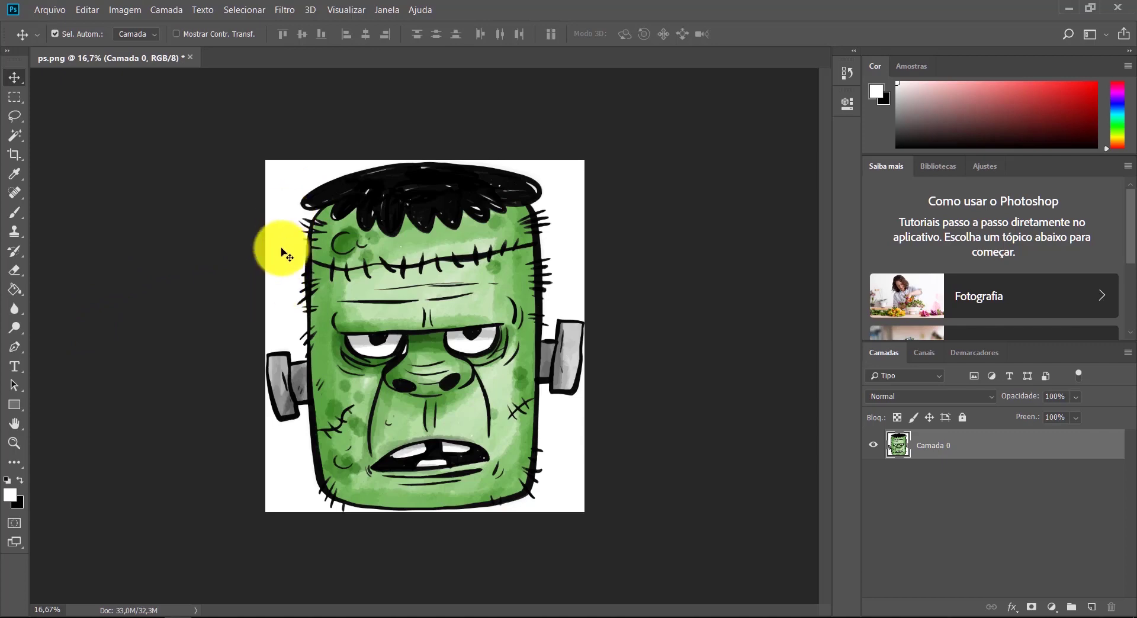
click(16, 137)
click(101, 148)
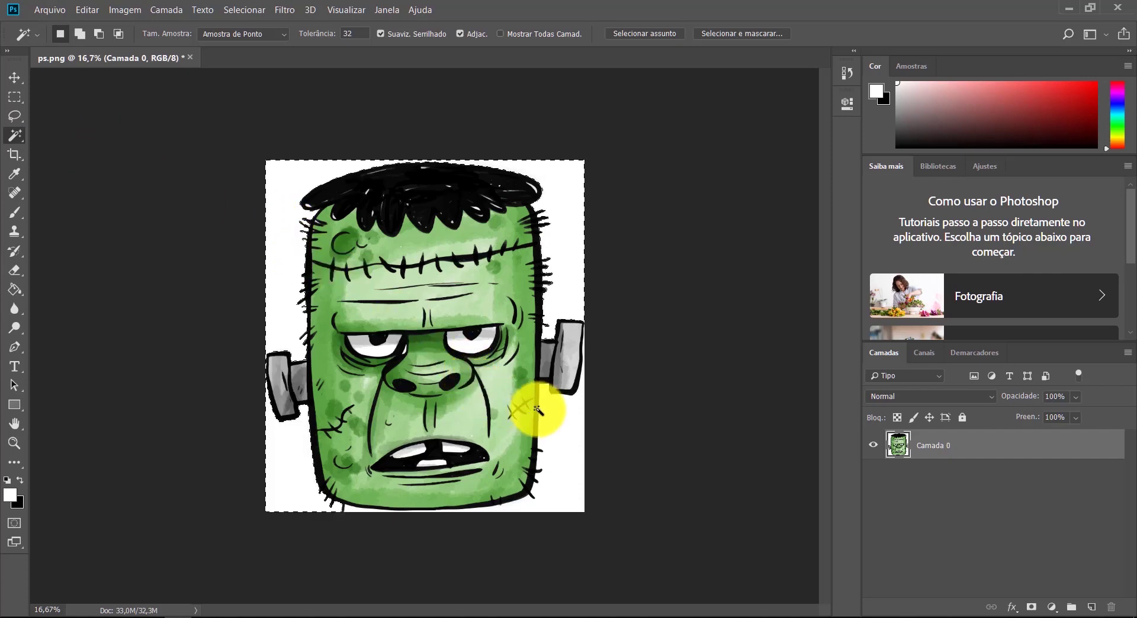
key(Delete)
click(530, 428)
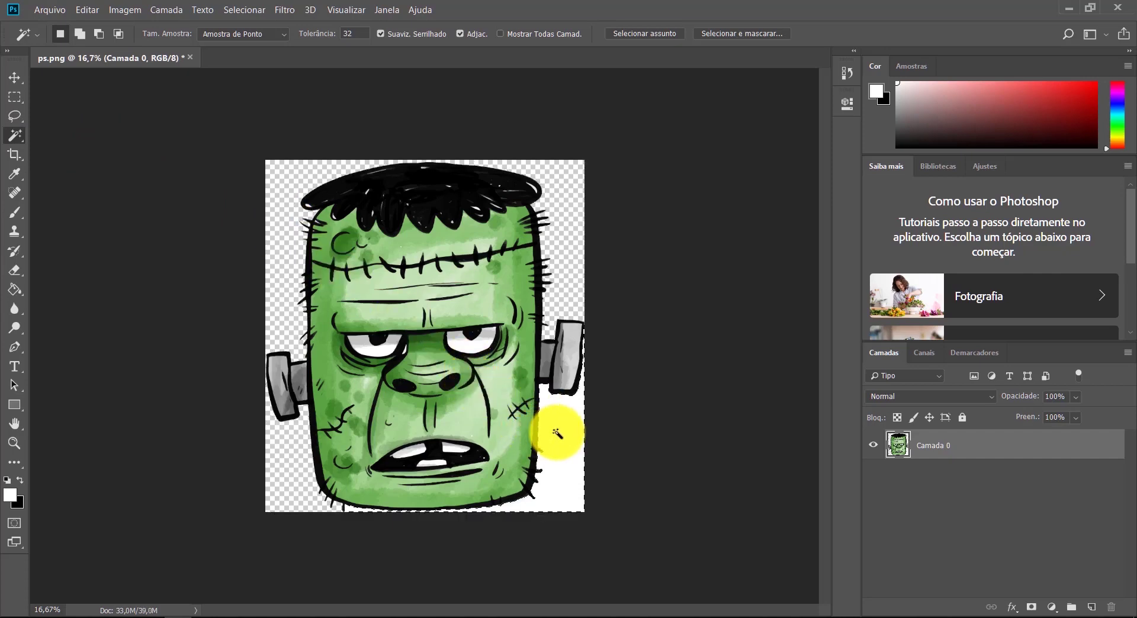
key(Delete)
click(15, 97)
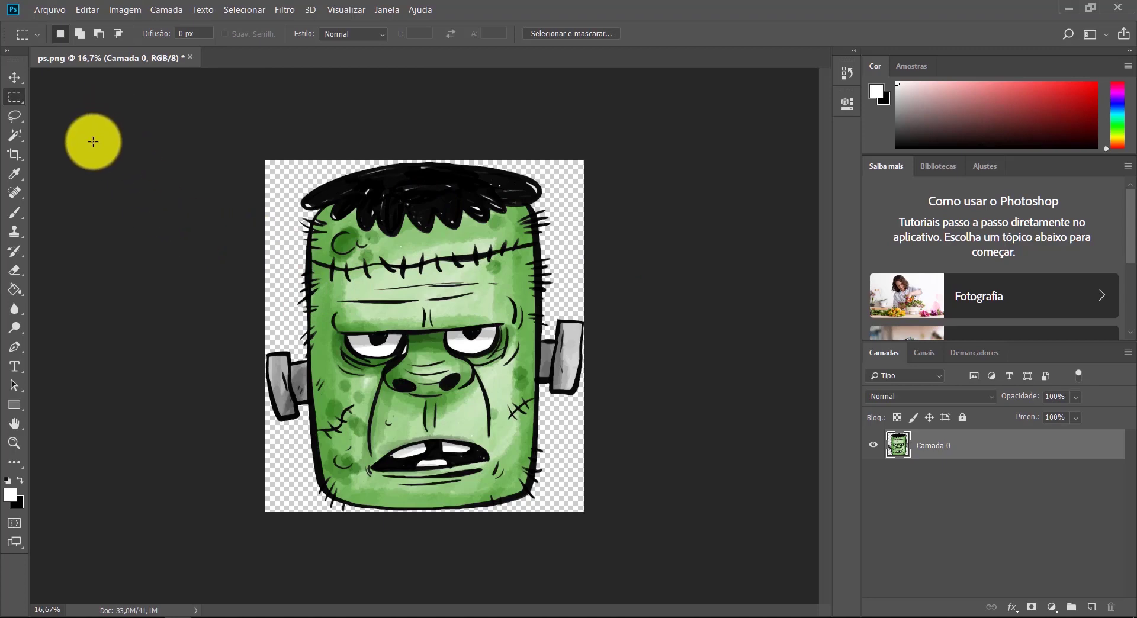
Step: Create a new document from the A3 print preset, 297 x 420 mm at 300 ppi, with RGB colour and a white background
click(50, 10)
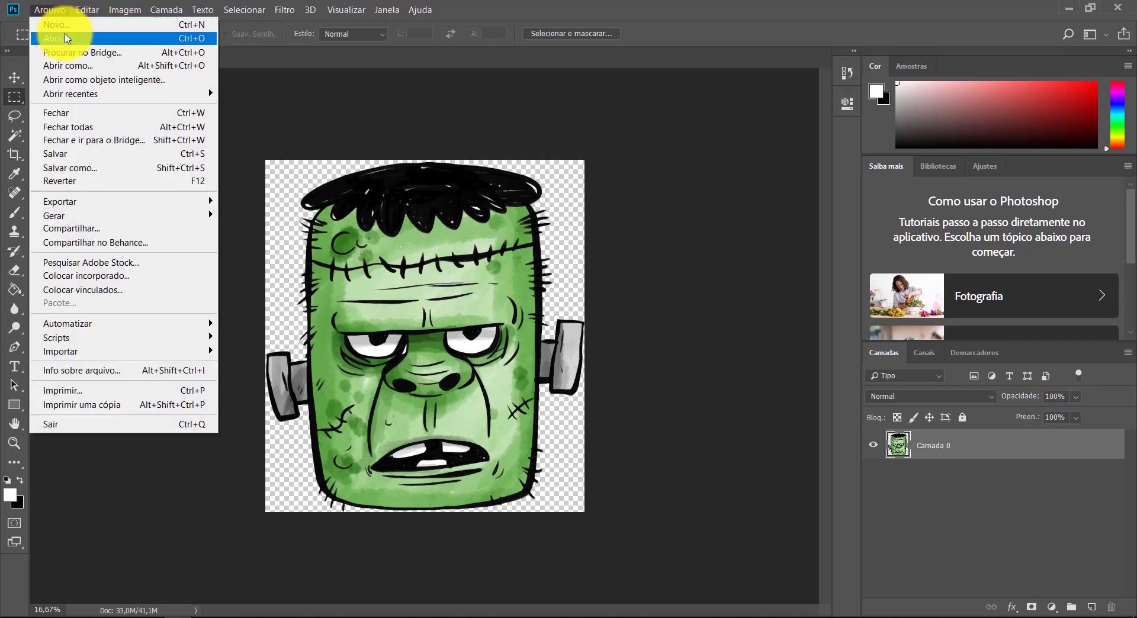
click(56, 24)
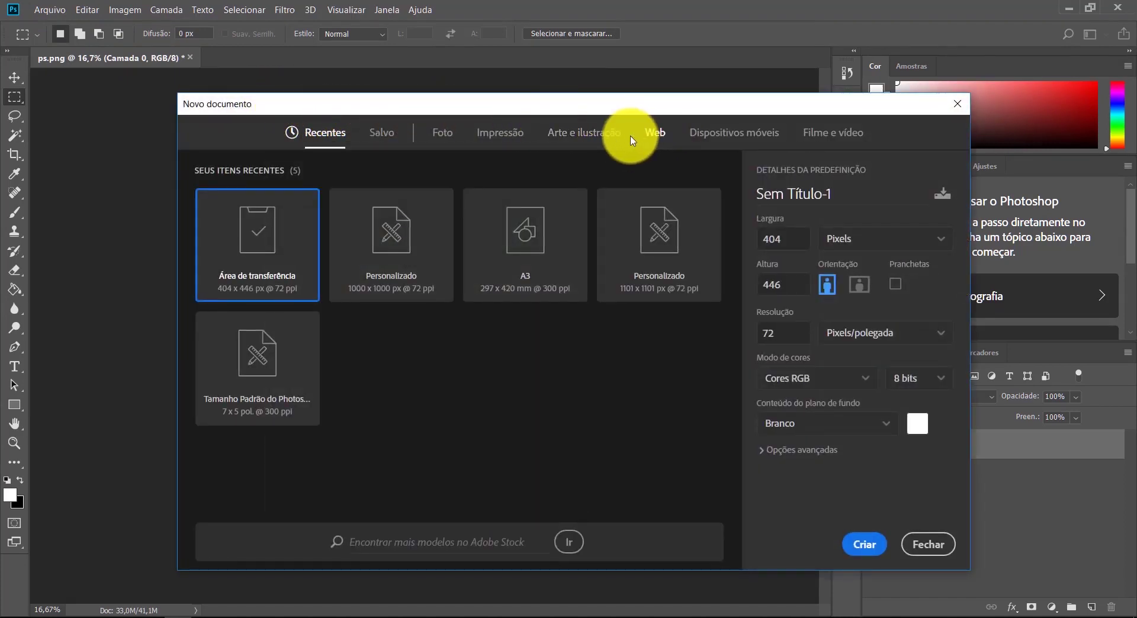
click(511, 142)
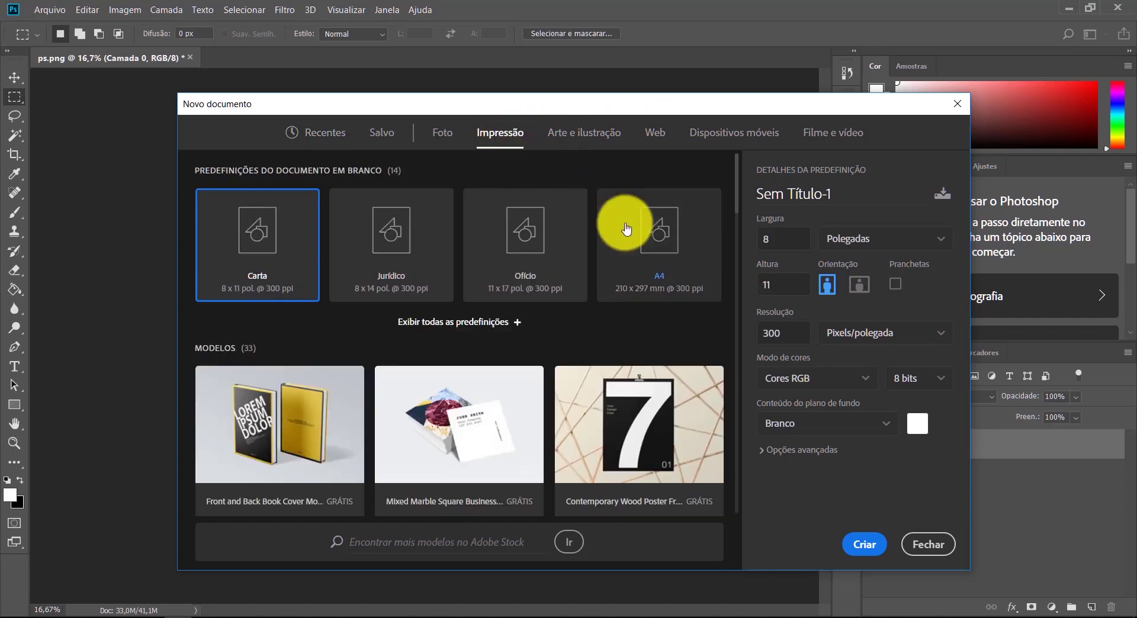
click(500, 327)
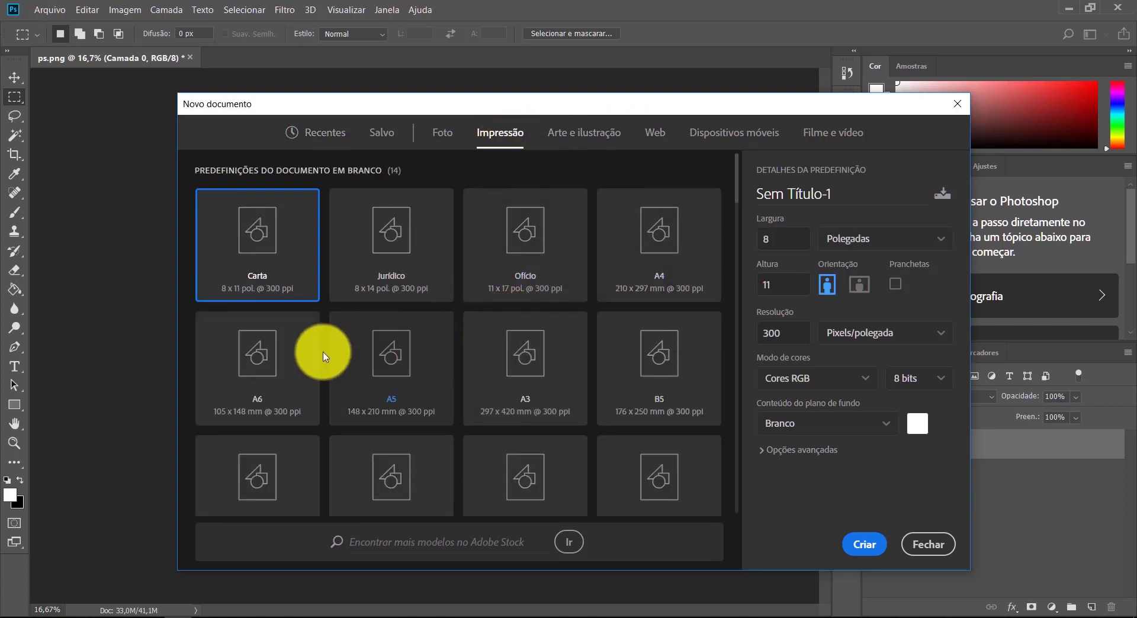
scroll(577, 305, down, 1)
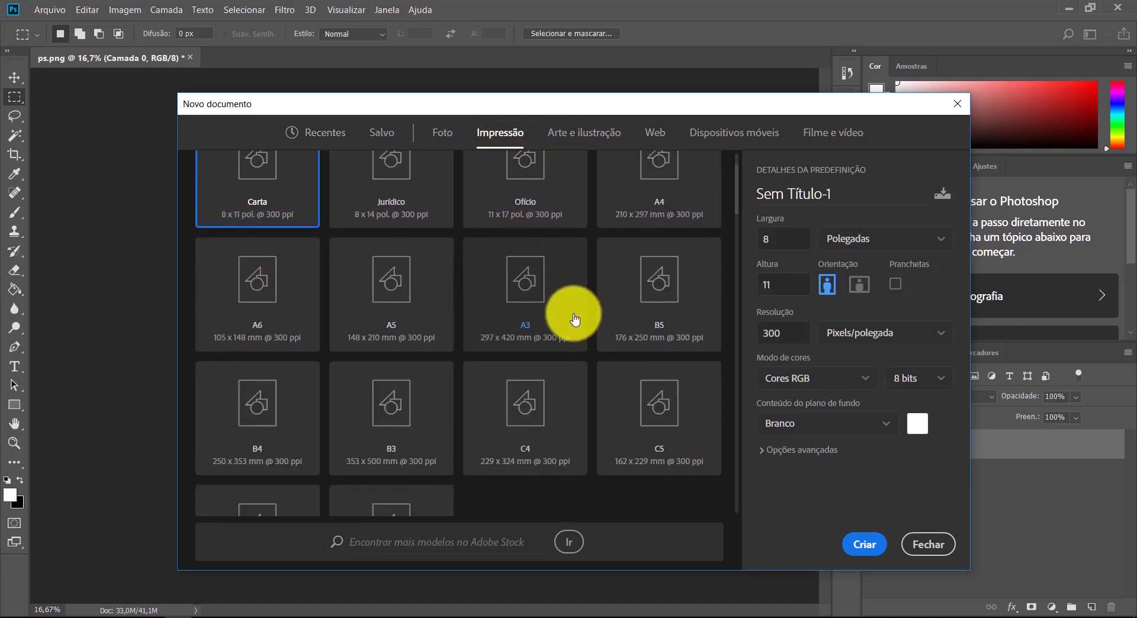
click(518, 303)
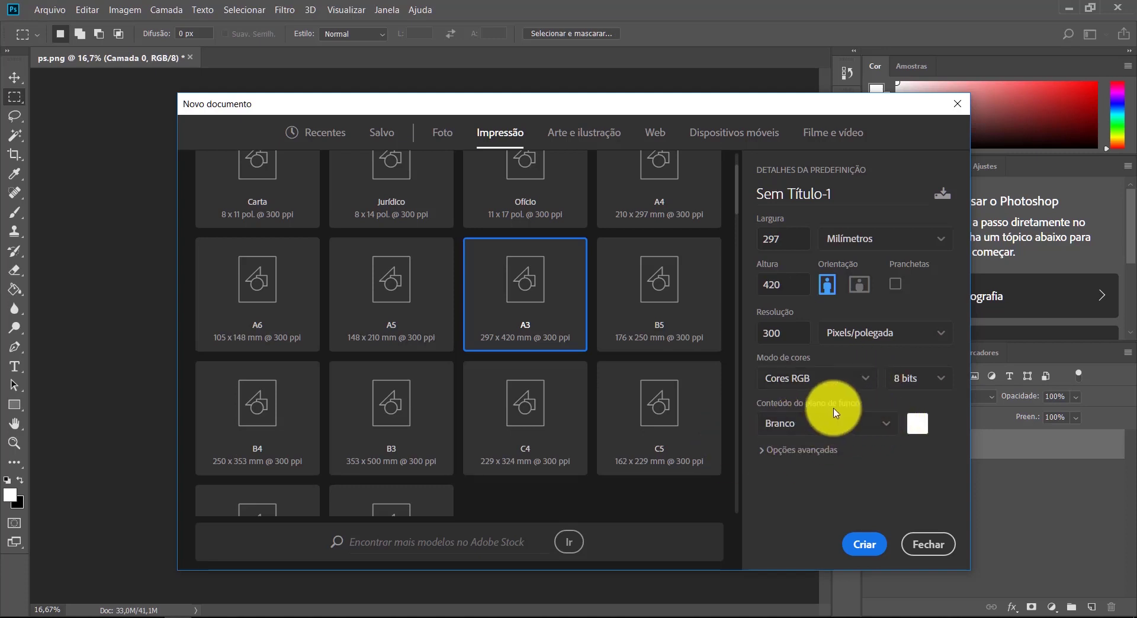
click(870, 424)
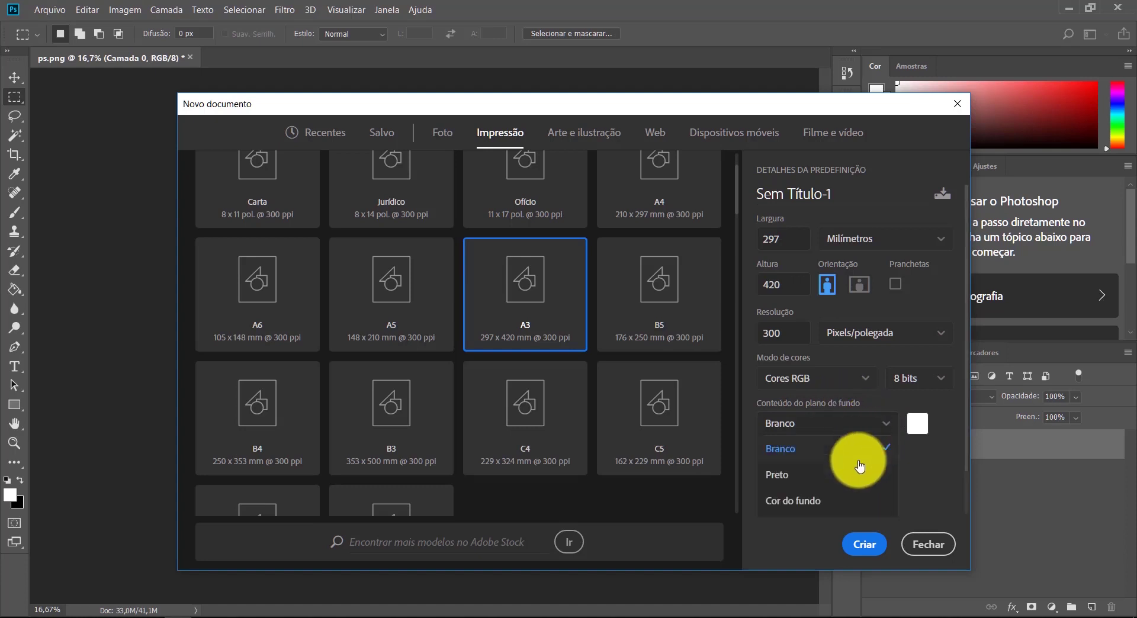
click(927, 430)
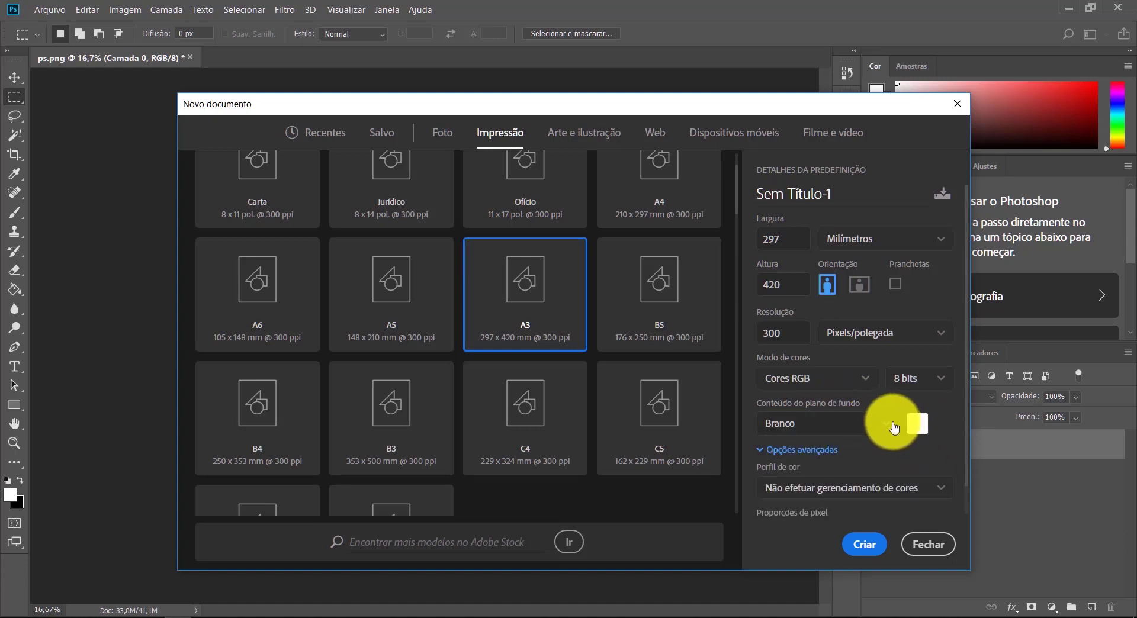
click(816, 453)
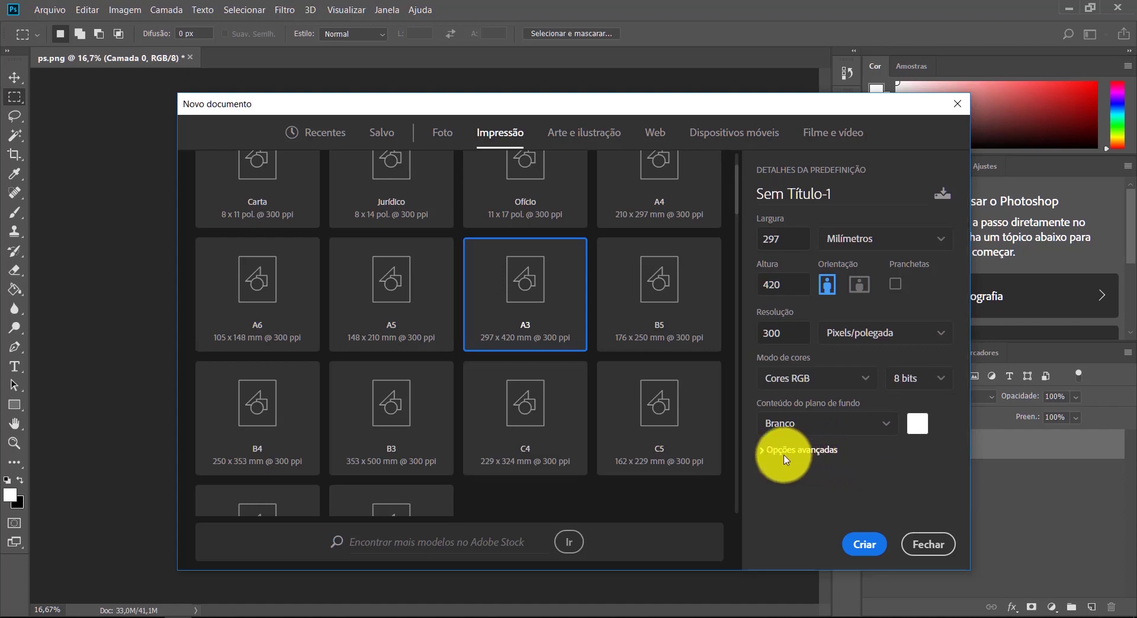
click(866, 545)
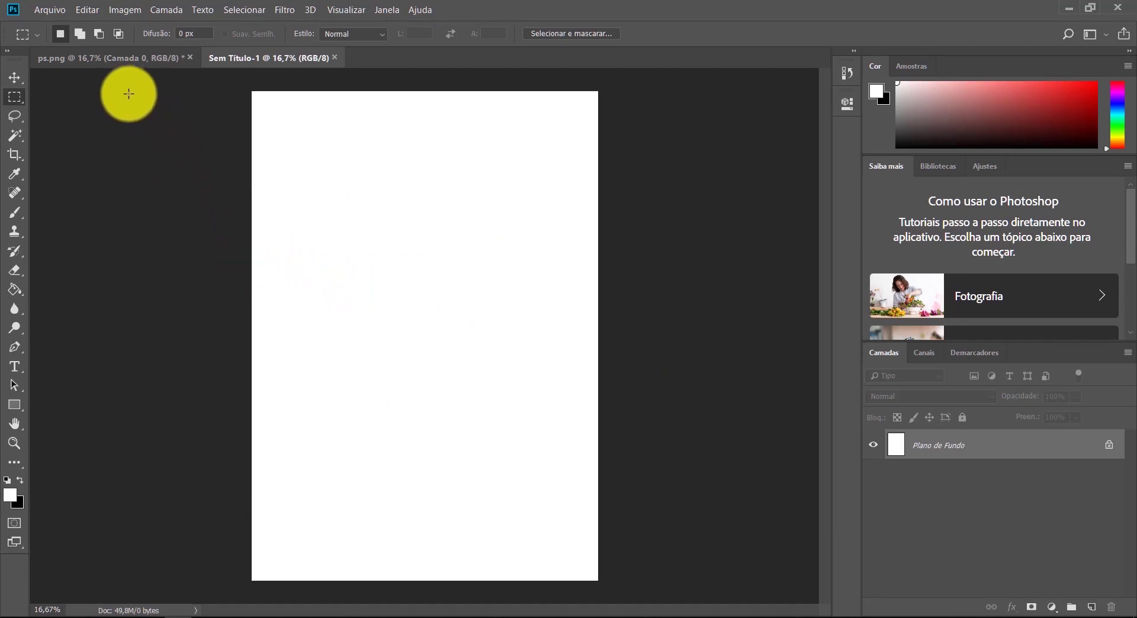
Step: Place a copy of the cut-out Frankenstein head from ps.png in the centre of the new A3 document
click(128, 58)
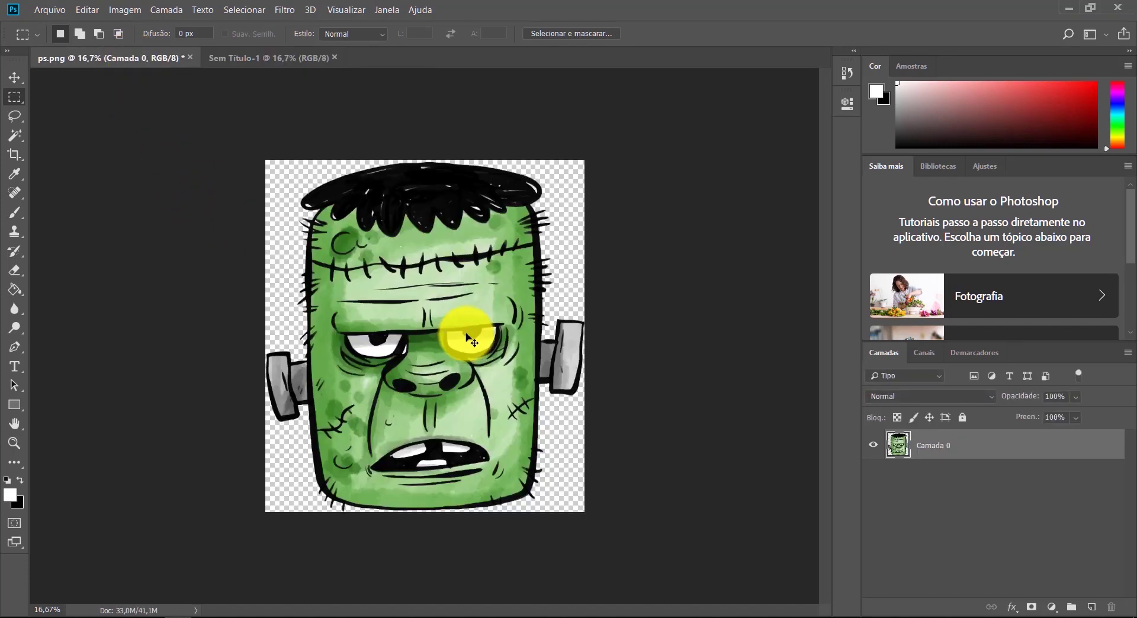
click(255, 59)
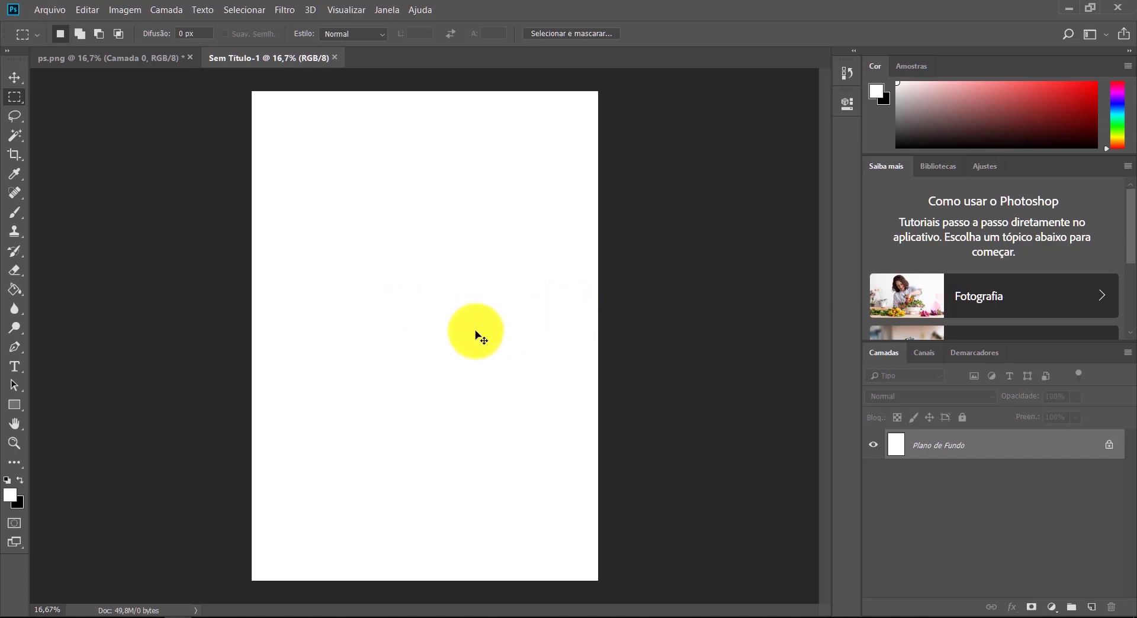
drag(478, 336, 478, 339)
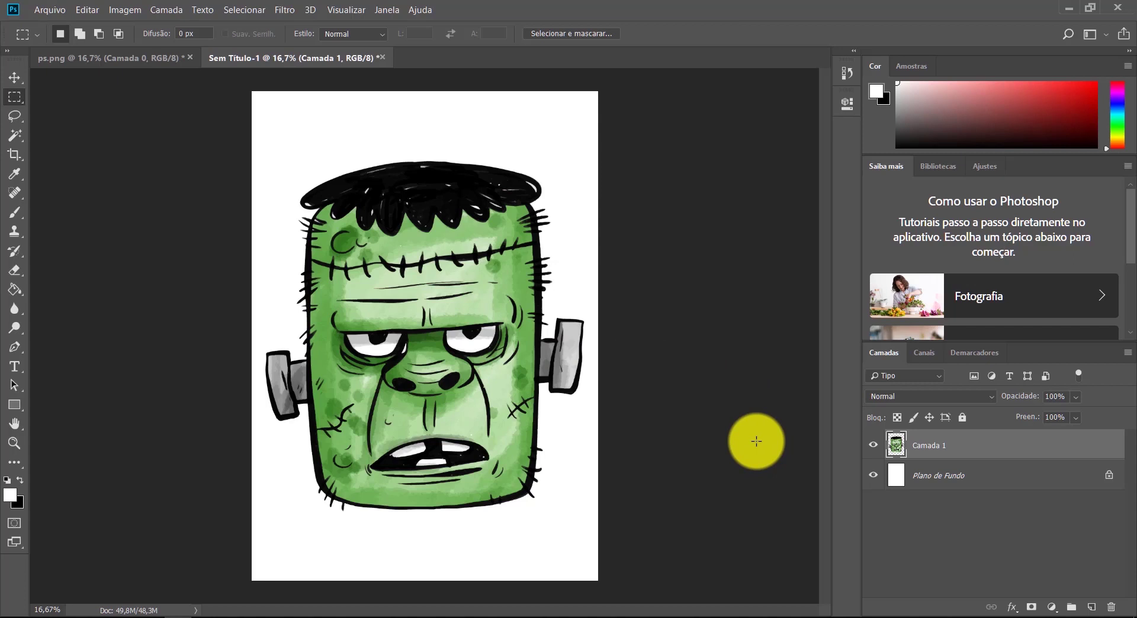
Step: Unlock the white background layer of the A3 document and delete it
click(1007, 475)
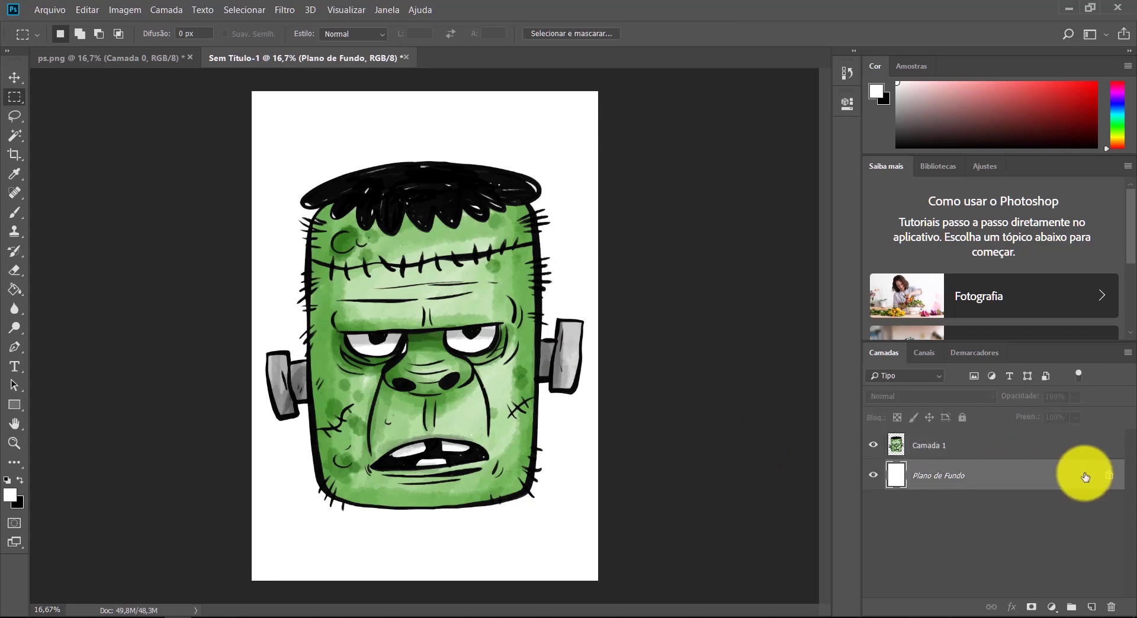
click(1109, 478)
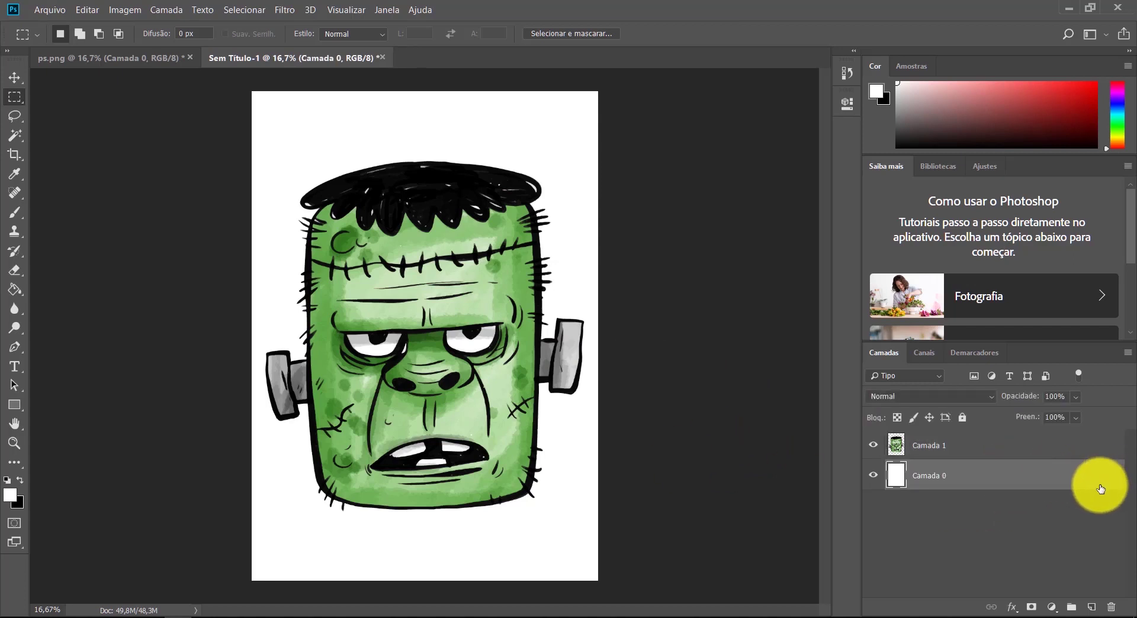
click(874, 476)
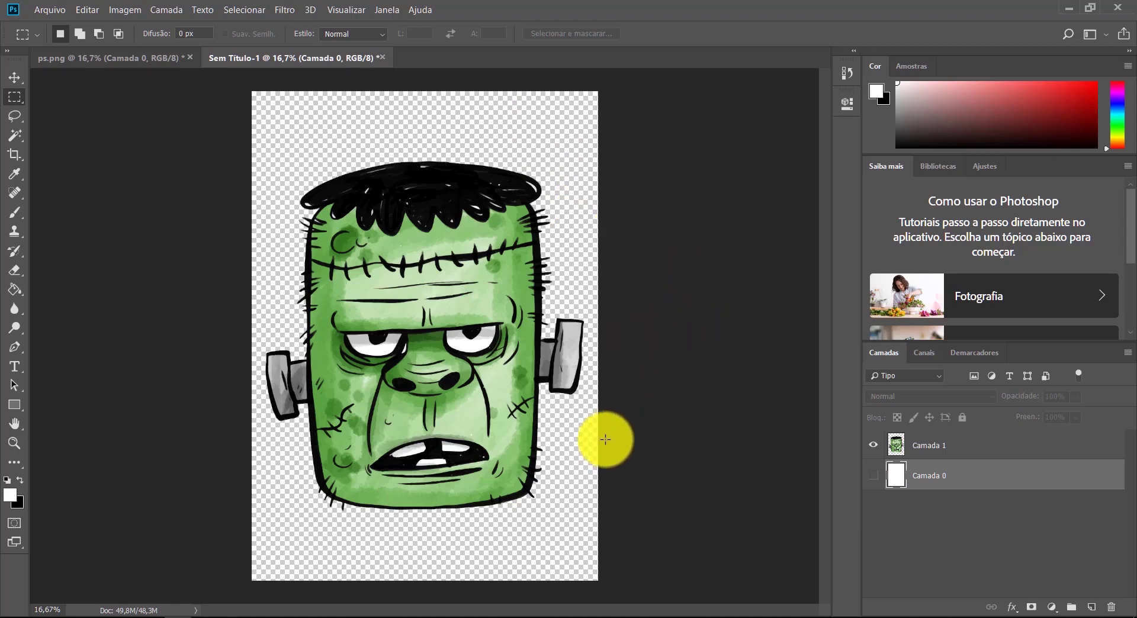
click(1111, 606)
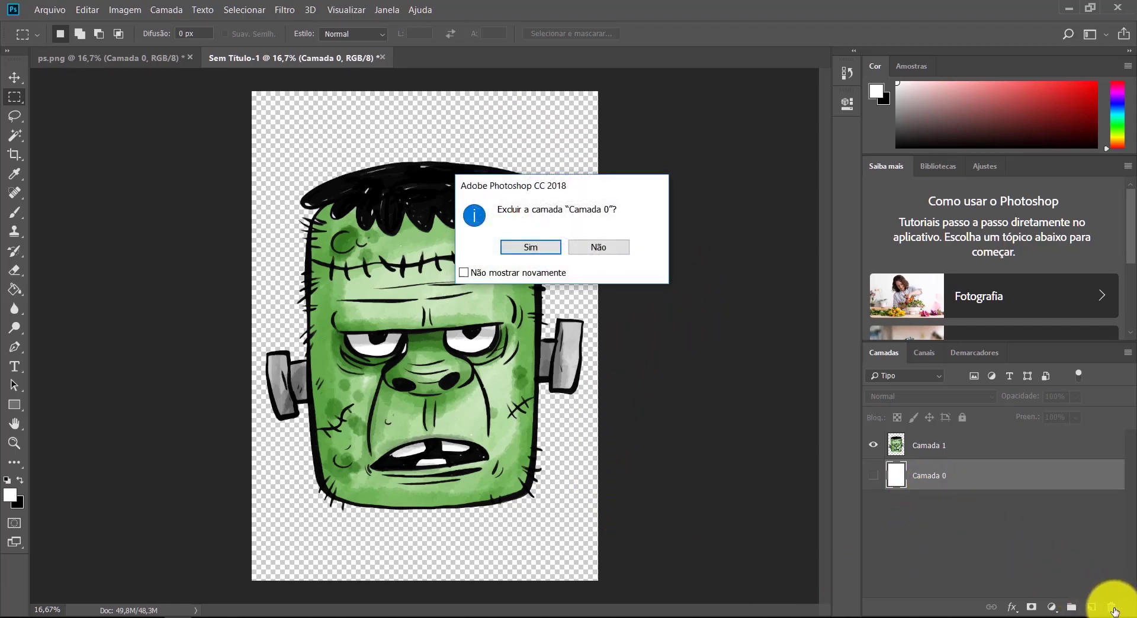
click(549, 253)
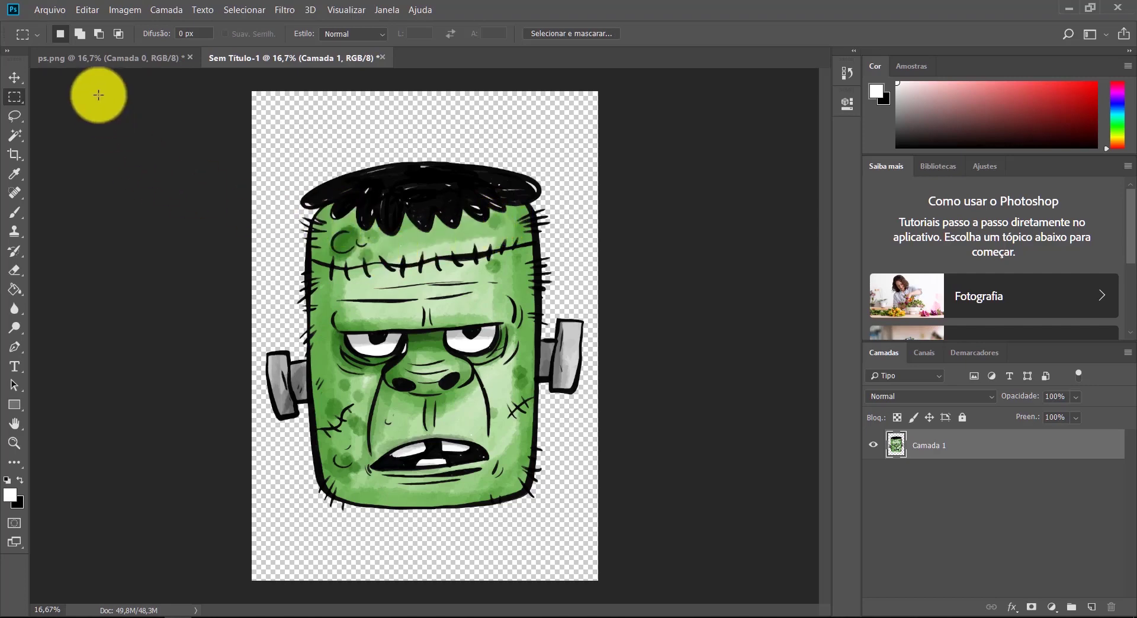
Step: Begin saving the A3 document under a new name in the Fechados folder on the desktop
click(57, 9)
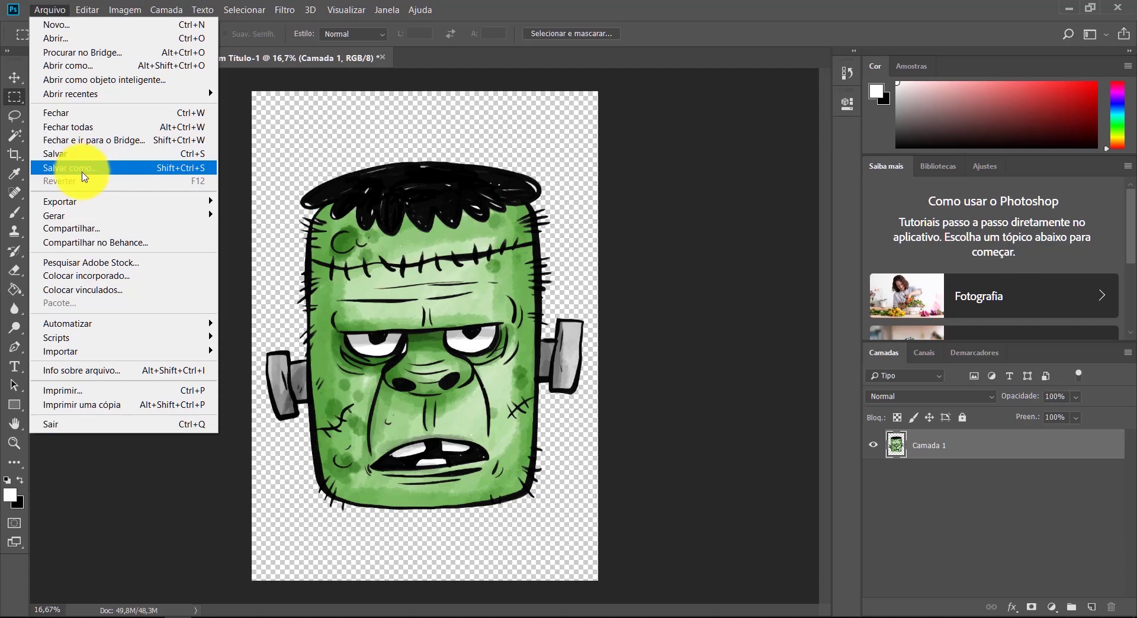
mouse_move(88, 204)
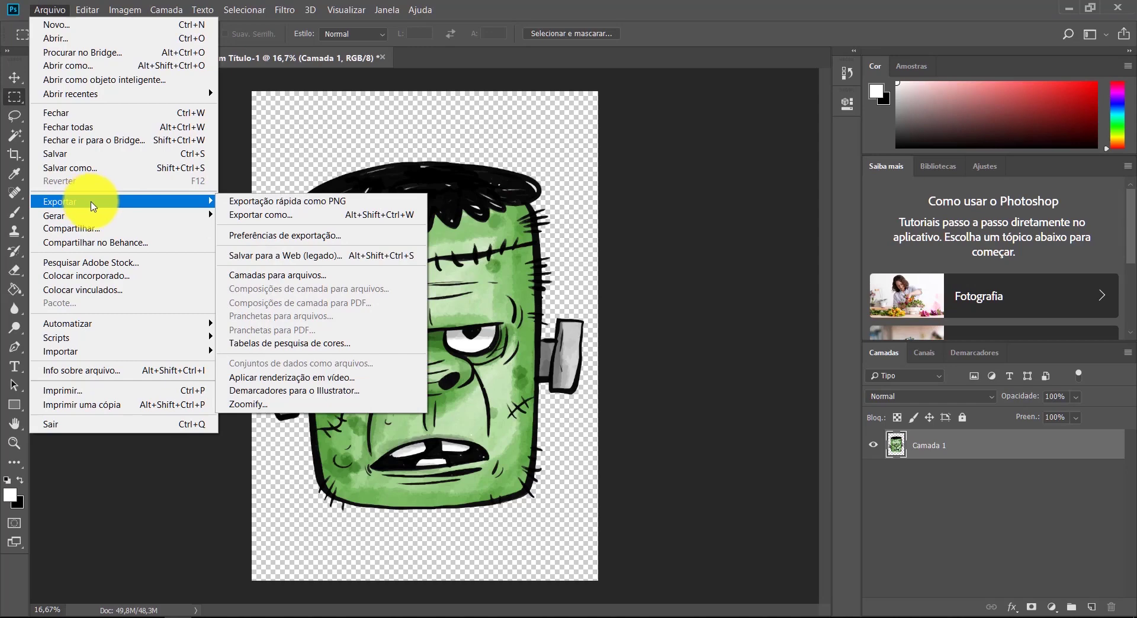
click(92, 205)
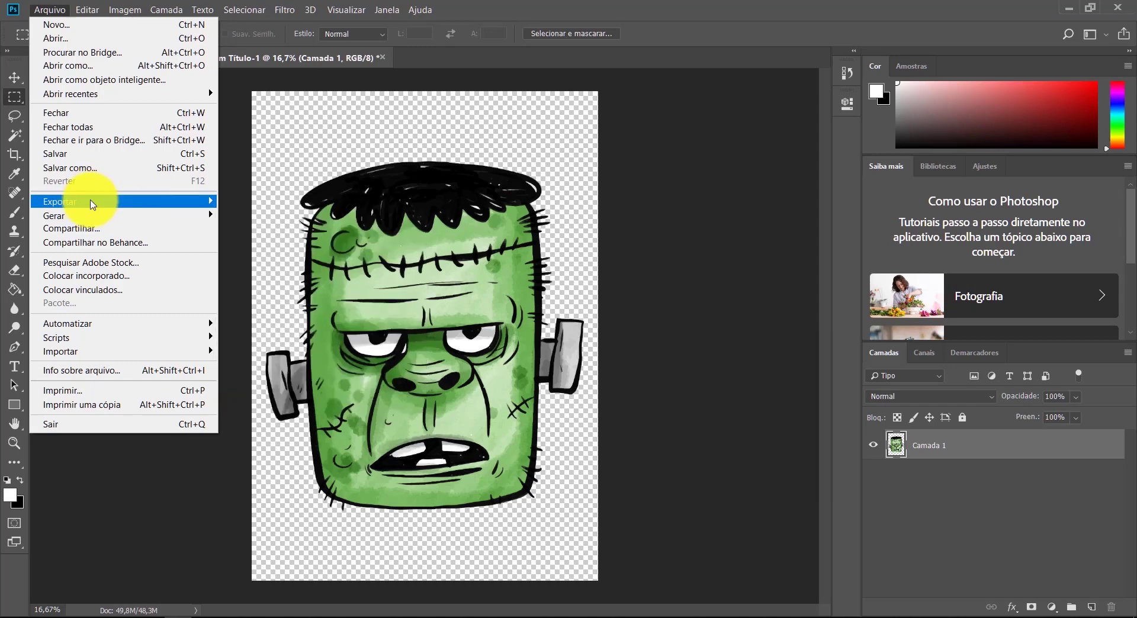
mouse_move(188, 208)
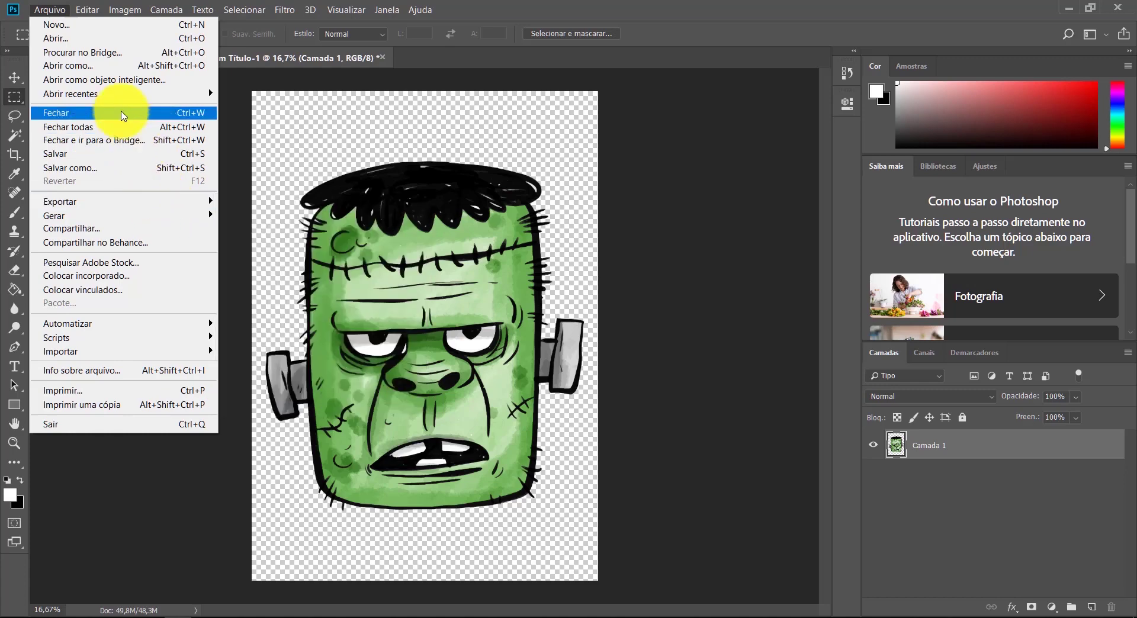
click(99, 176)
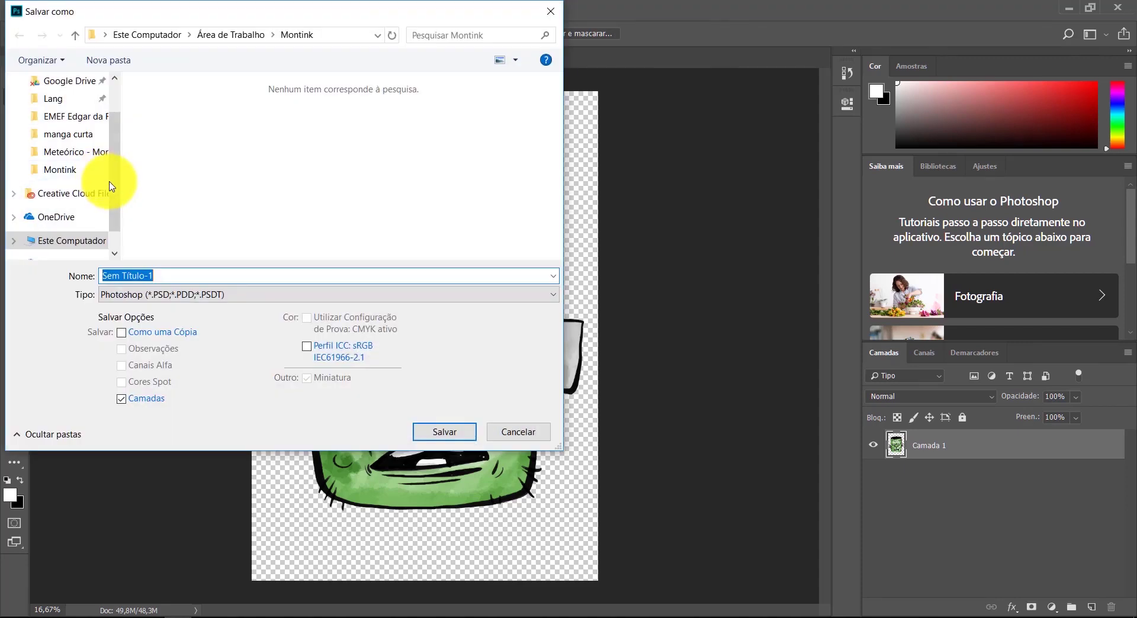
click(62, 105)
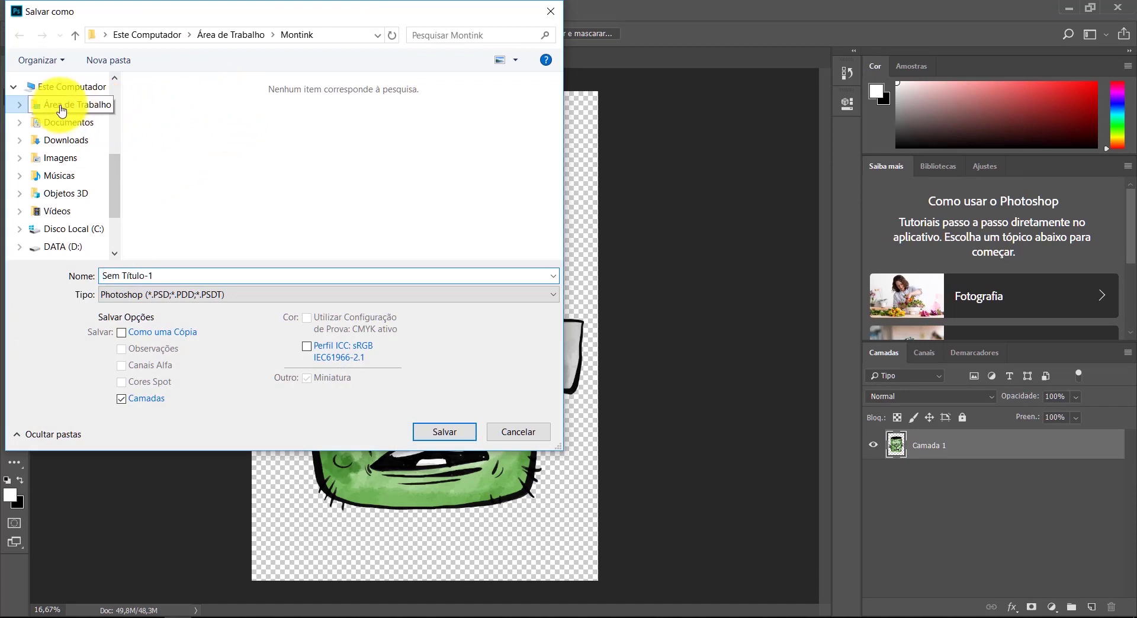
click(270, 143)
double_click(270, 142)
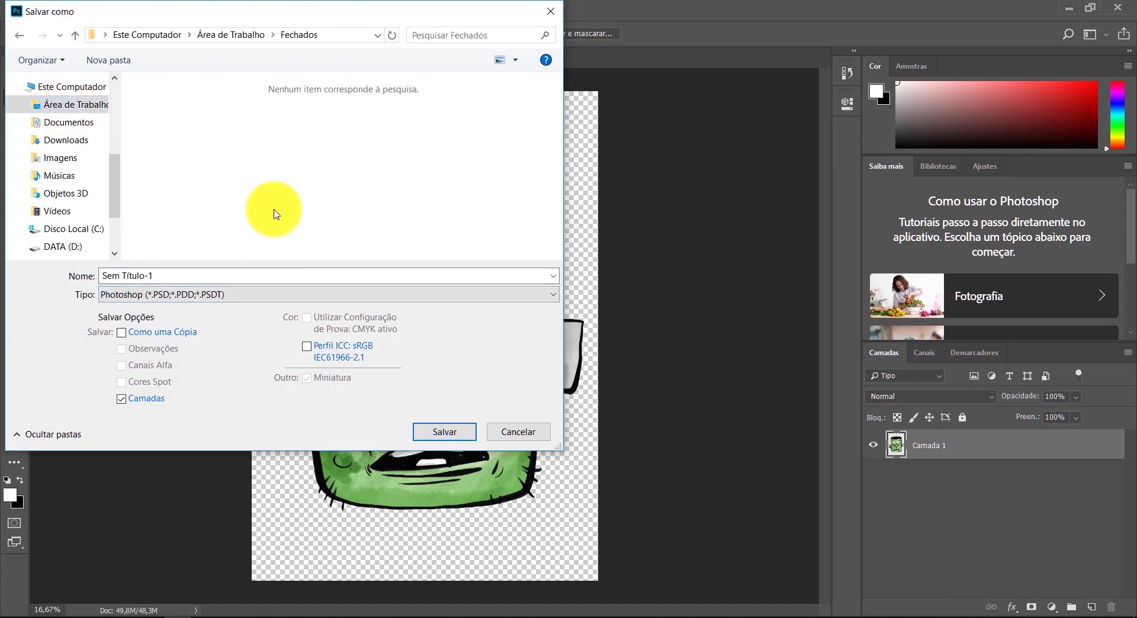
Step: Save the document as a PNG copy named PS, using the Grande (fastest saving) file size option
click(253, 295)
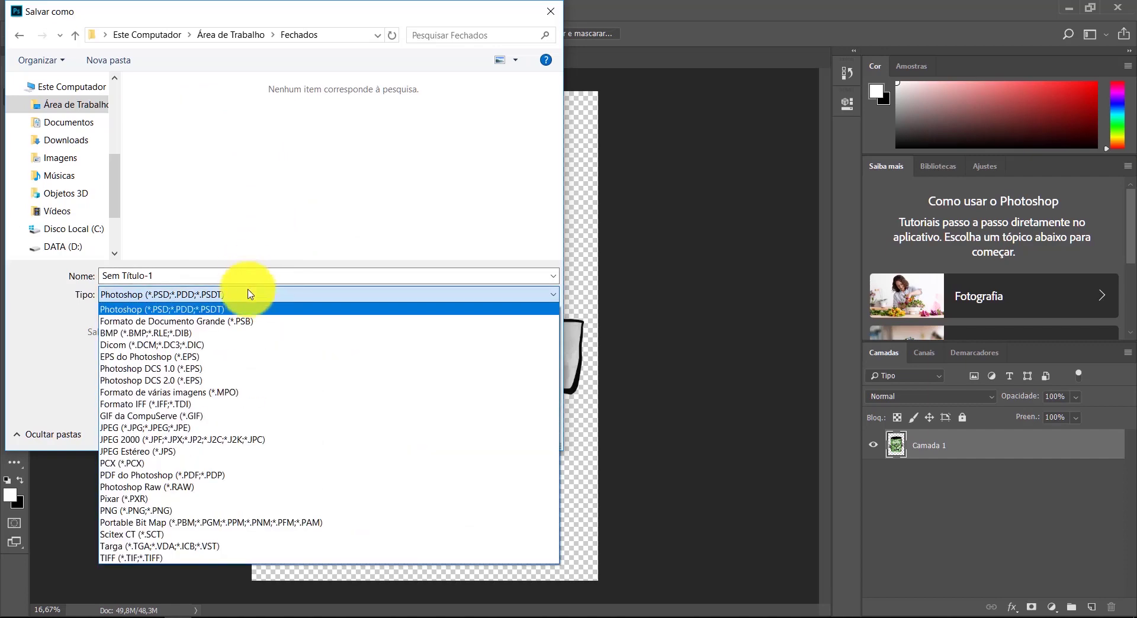
click(167, 511)
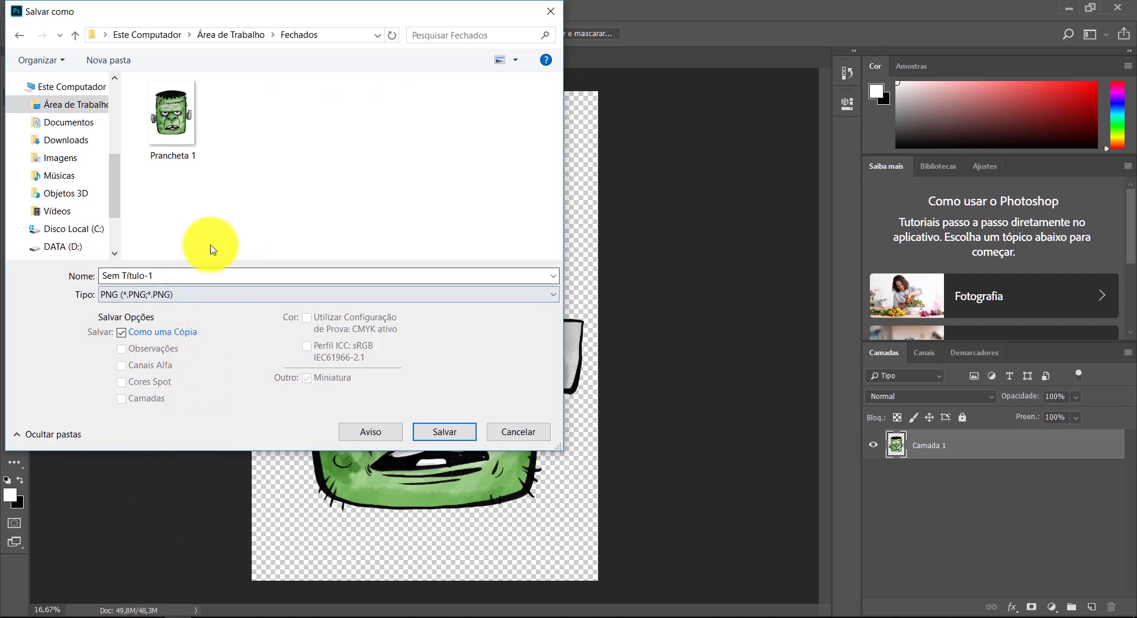
click(221, 272)
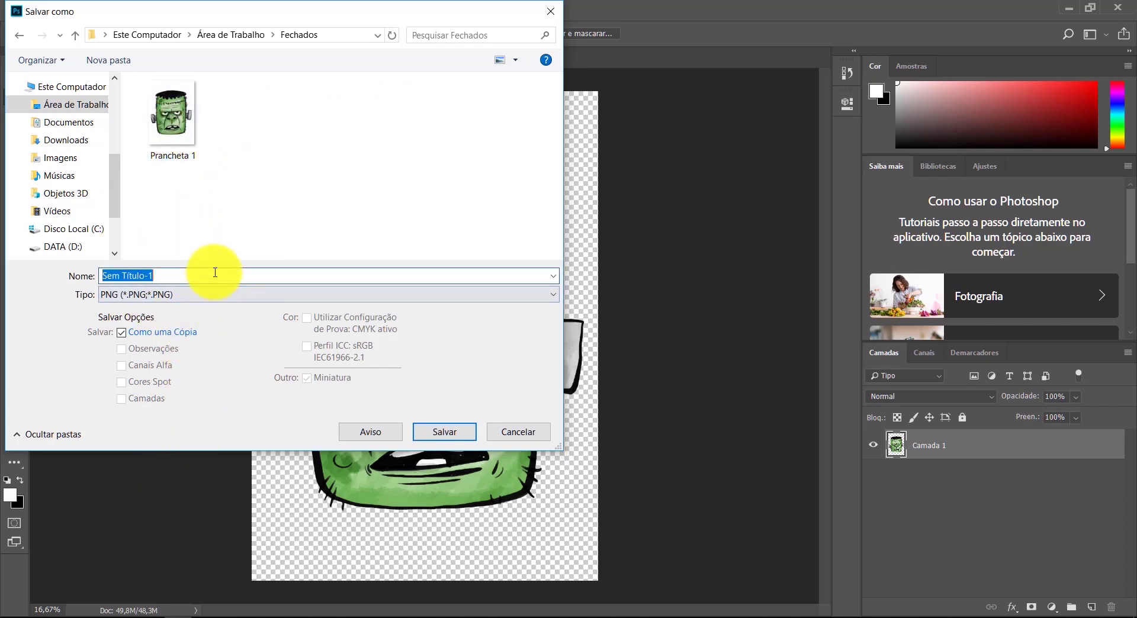
text(PS)
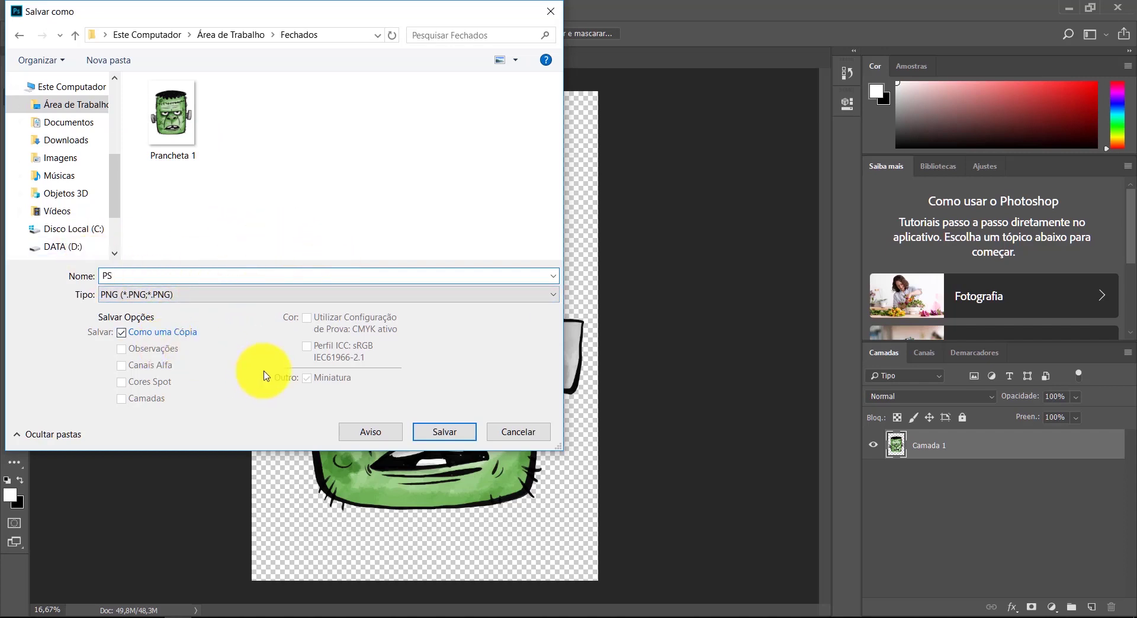
click(459, 435)
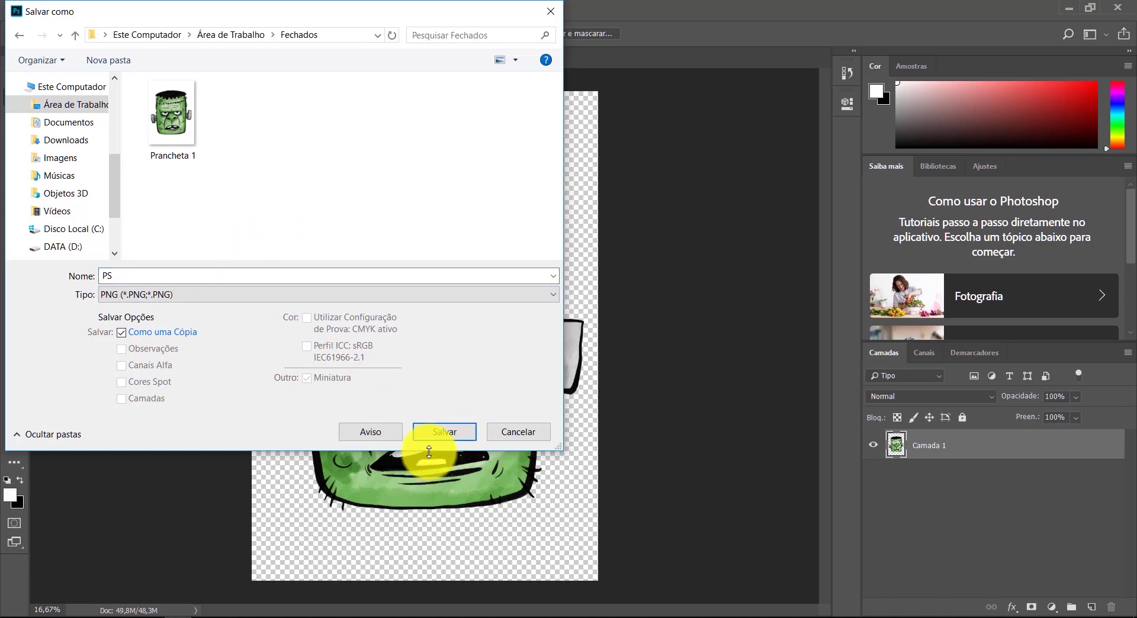
click(451, 436)
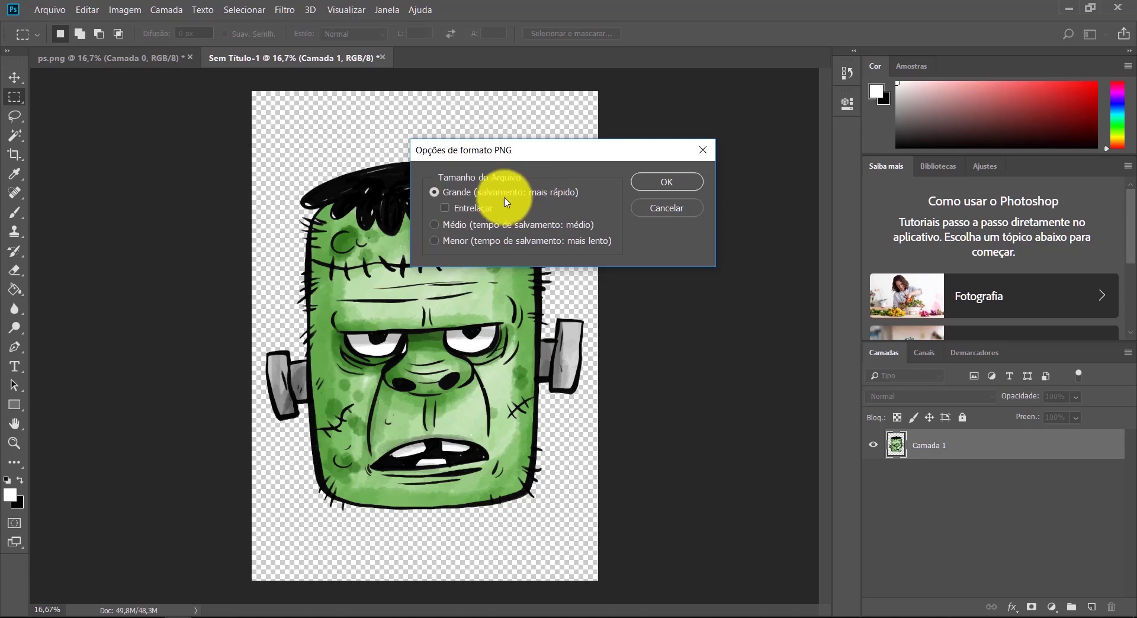
click(658, 185)
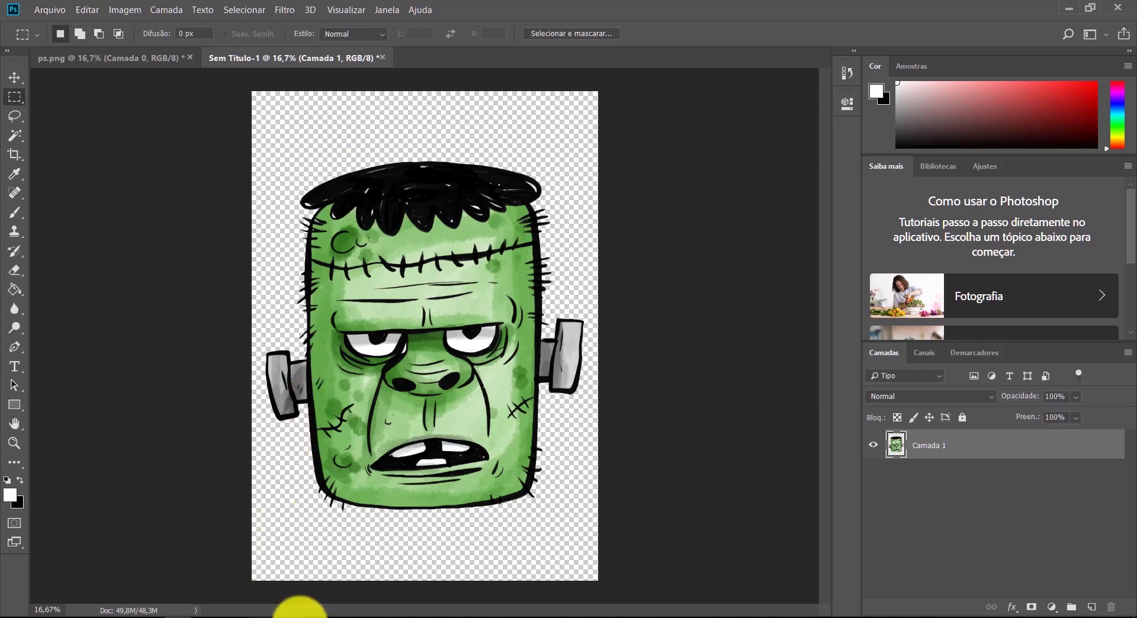
Step: Switch to File Explorer, preview PS.png from the Fechados folder and compare the file with Prancheta 1
click(290, 616)
click(269, 185)
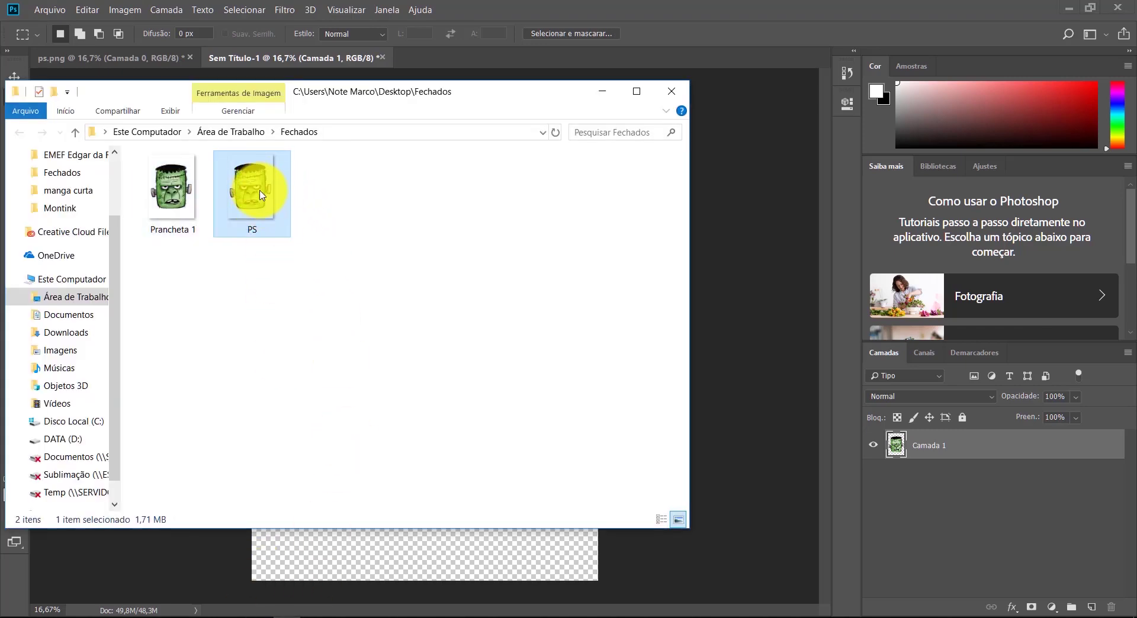
double_click(260, 194)
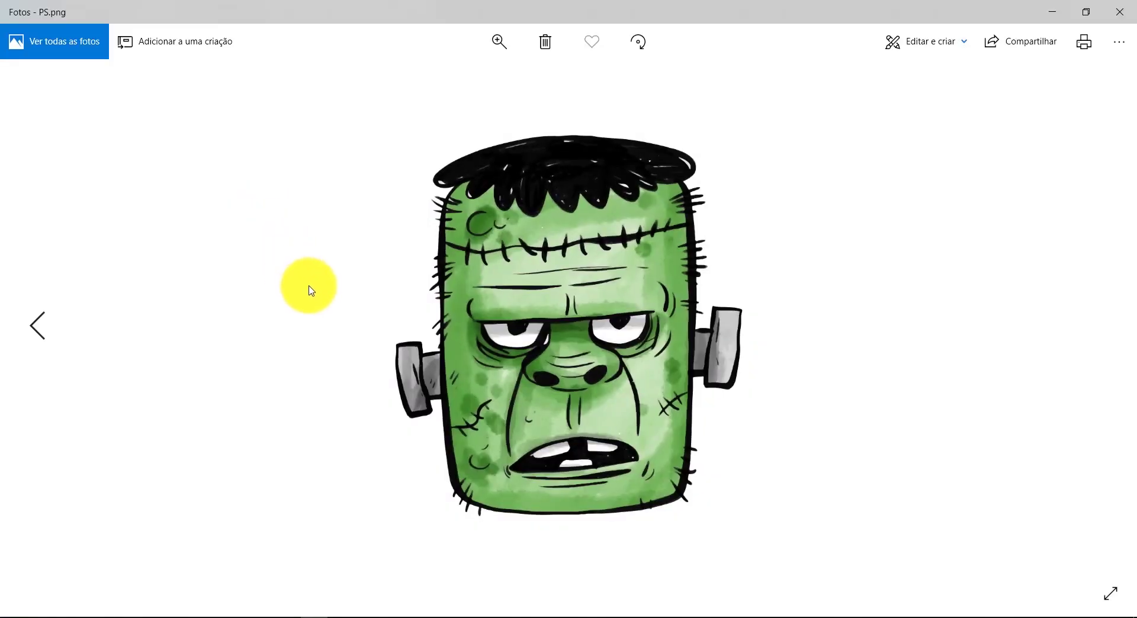
click(1119, 12)
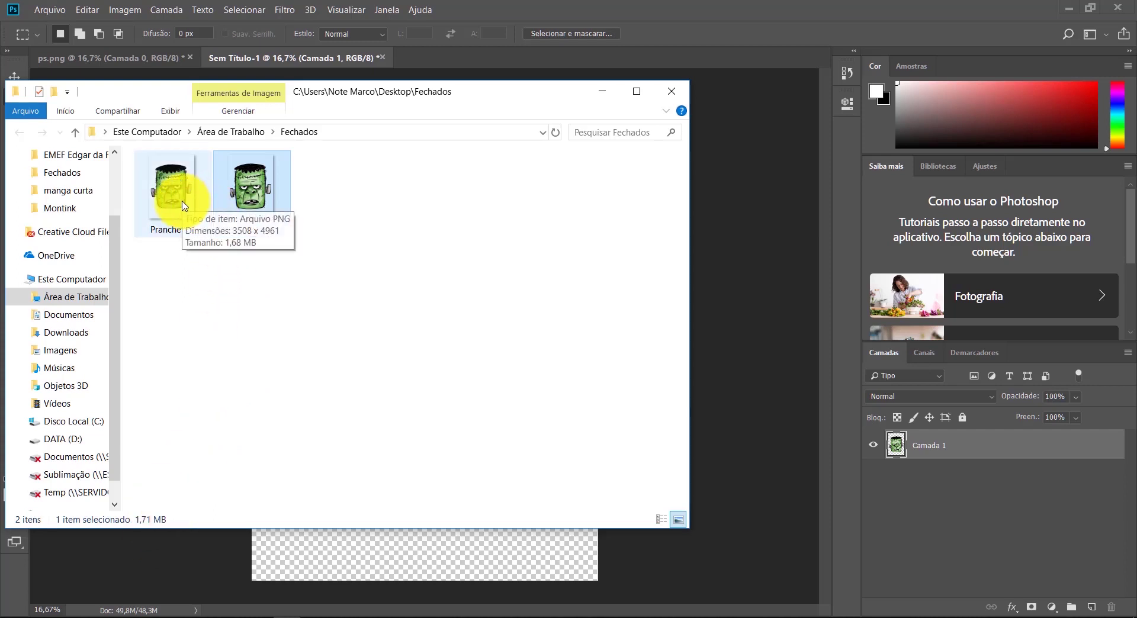
click(172, 228)
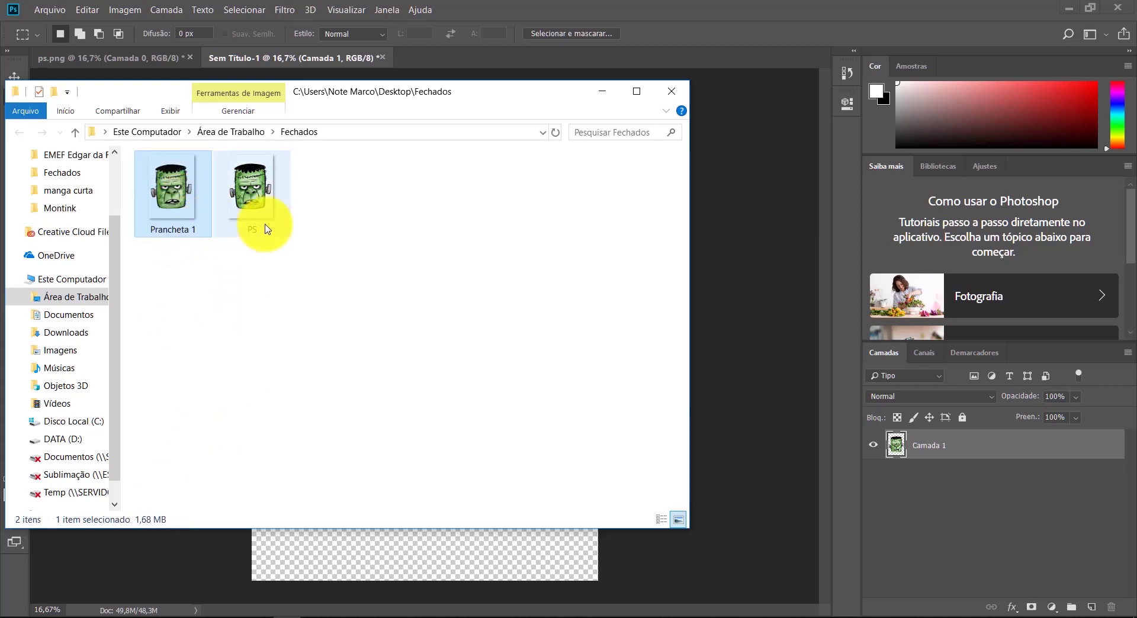
click(254, 207)
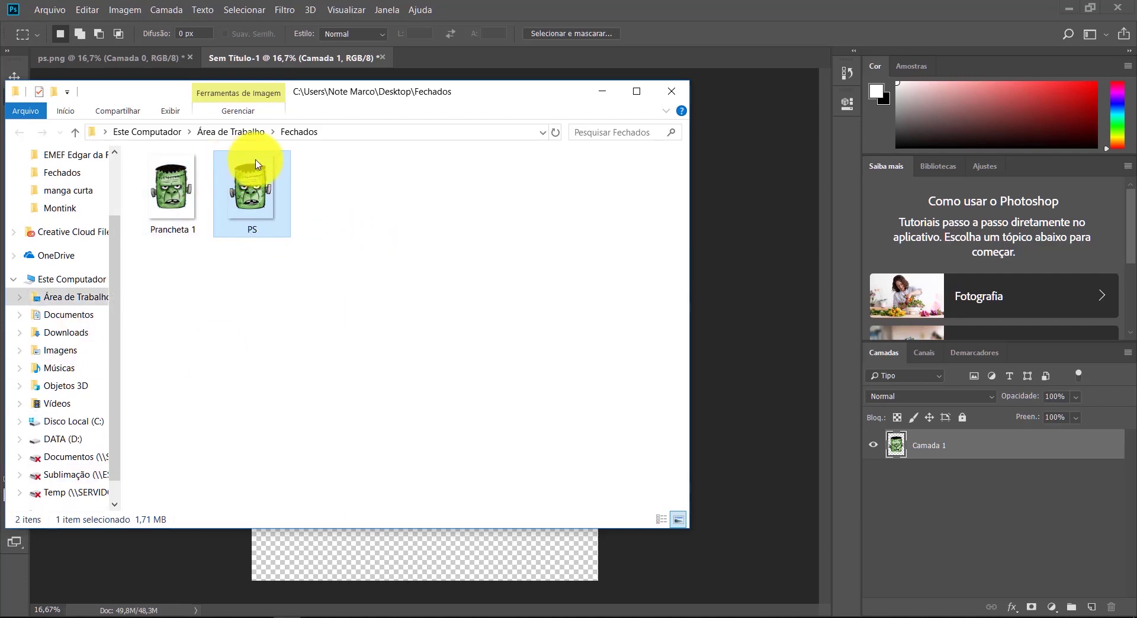
click(432, 321)
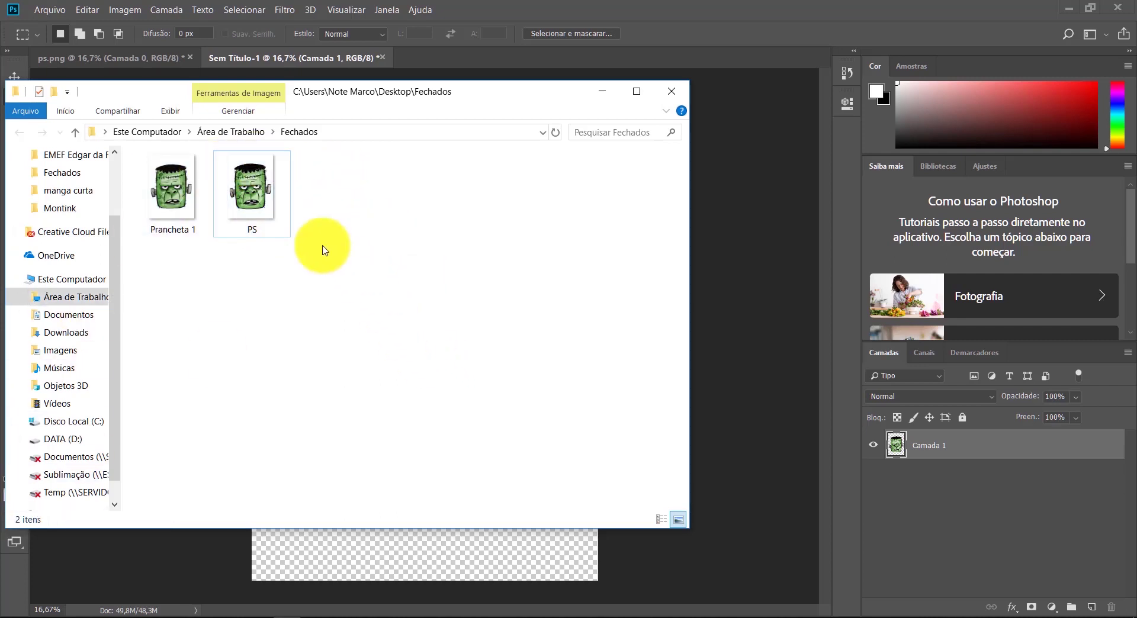
Step: Open the exported PS.png from the Fechados folder in Photoshop and examine its image width, height and resolution
right_click(245, 187)
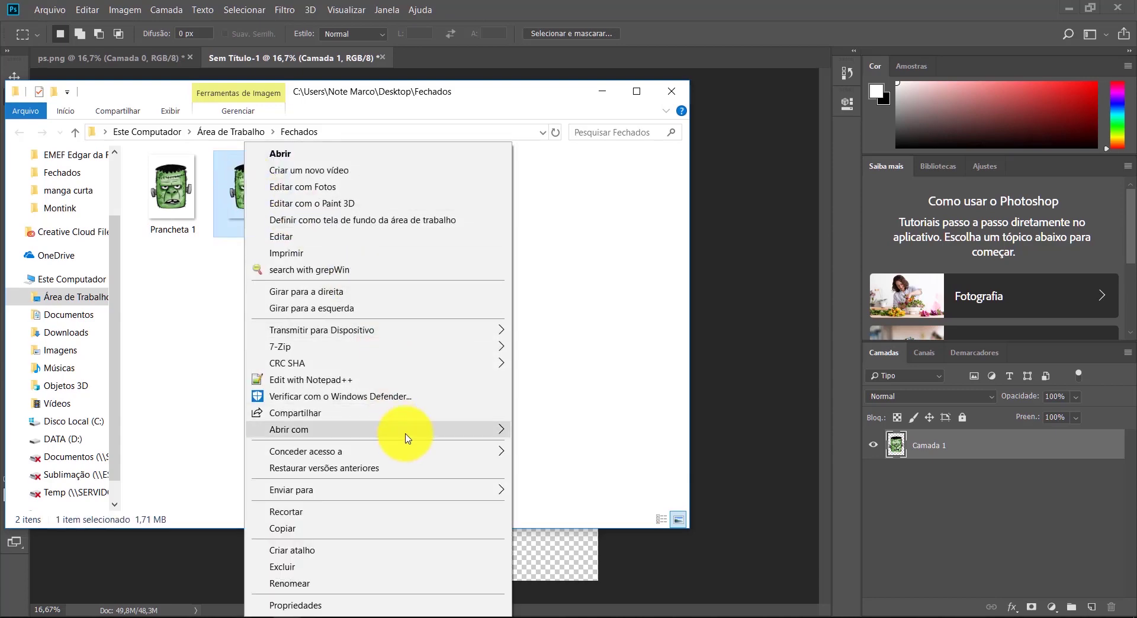
mouse_move(405, 437)
click(578, 448)
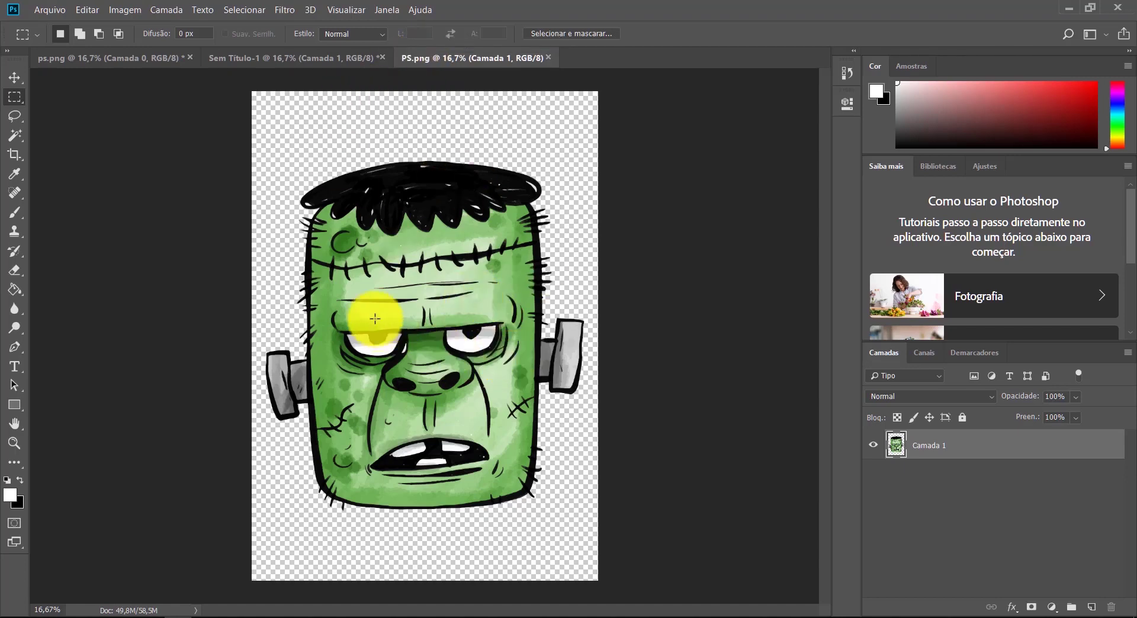
click(124, 10)
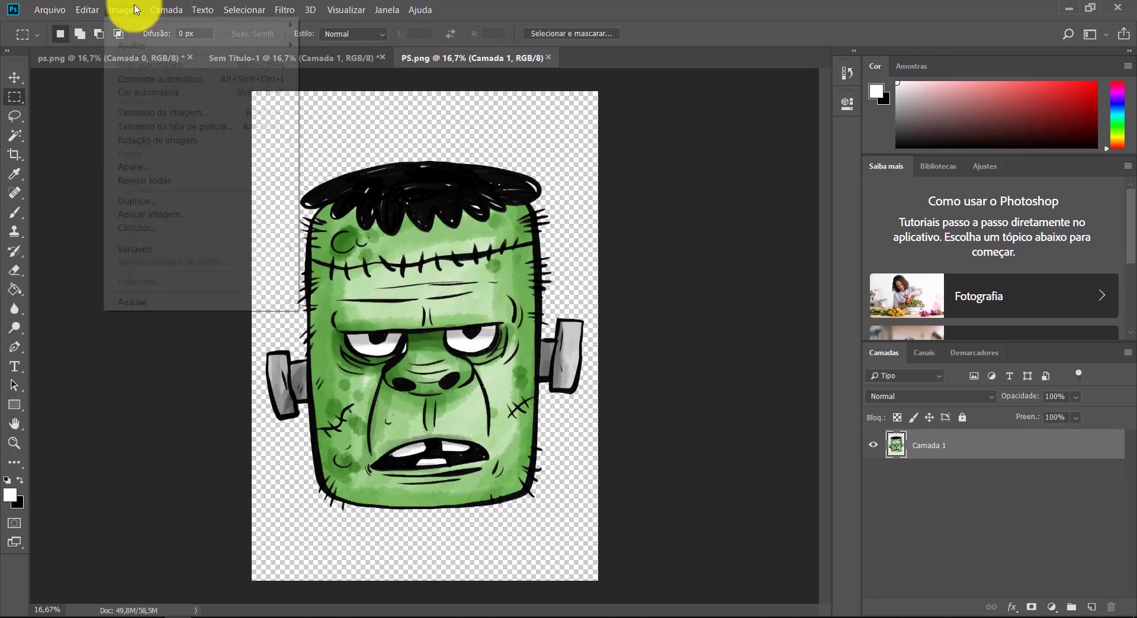
click(173, 113)
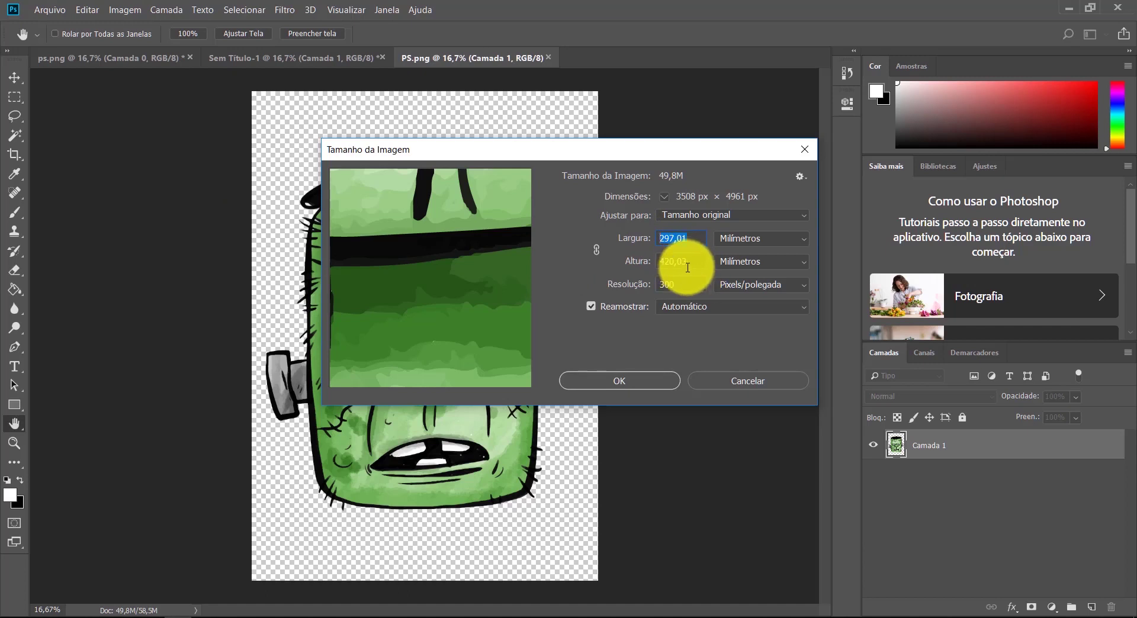
key(Tab)
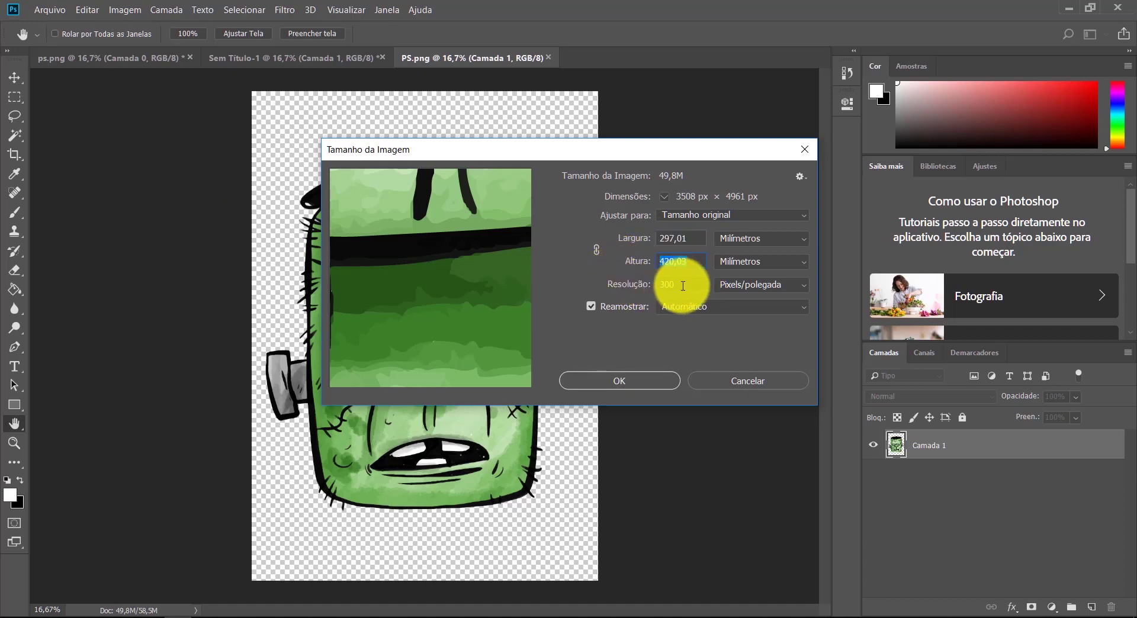
key(Tab)
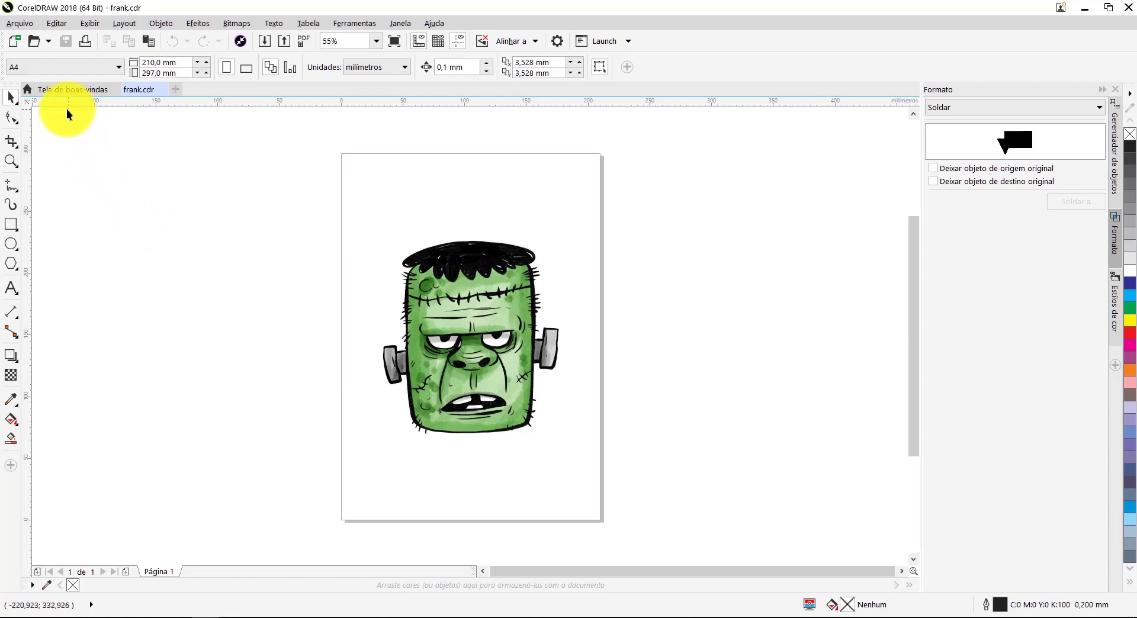
Step: Switch to CorelDRAW and create a new portrait A3 document, 297 x 420 mm, with RGB colour mode and 300 dpi rendering resolution
click(11, 43)
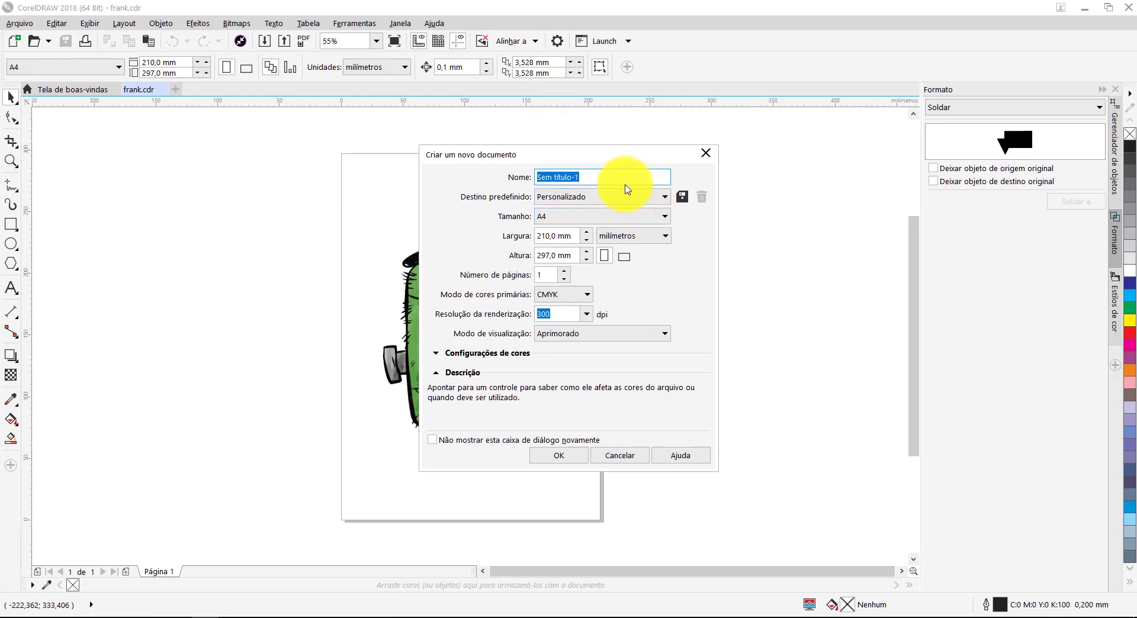
click(622, 216)
click(623, 247)
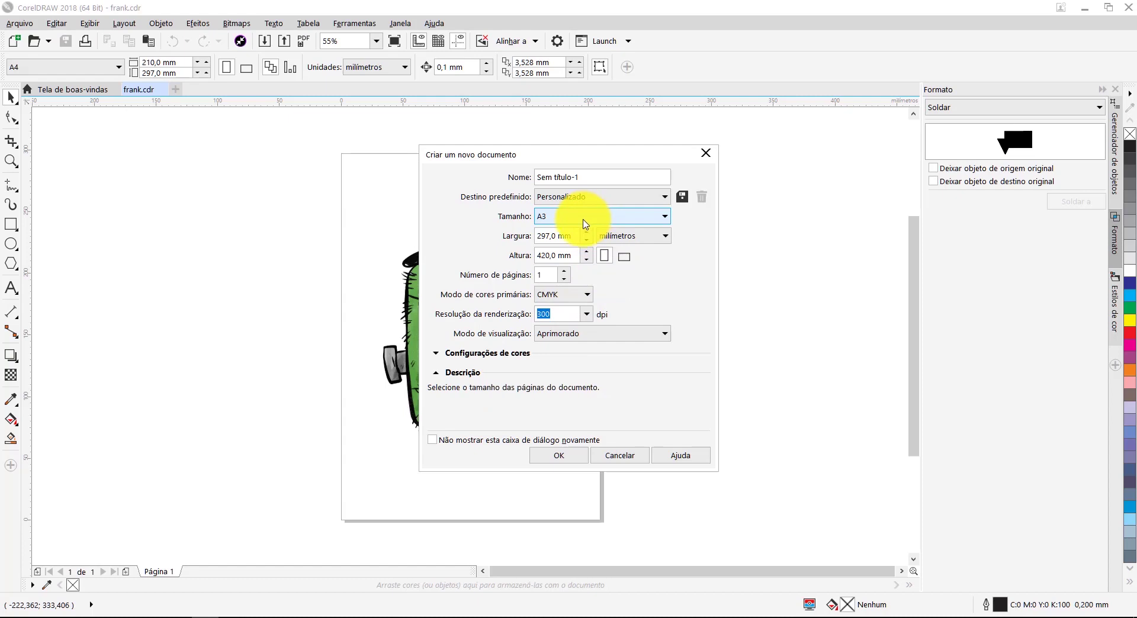
click(588, 296)
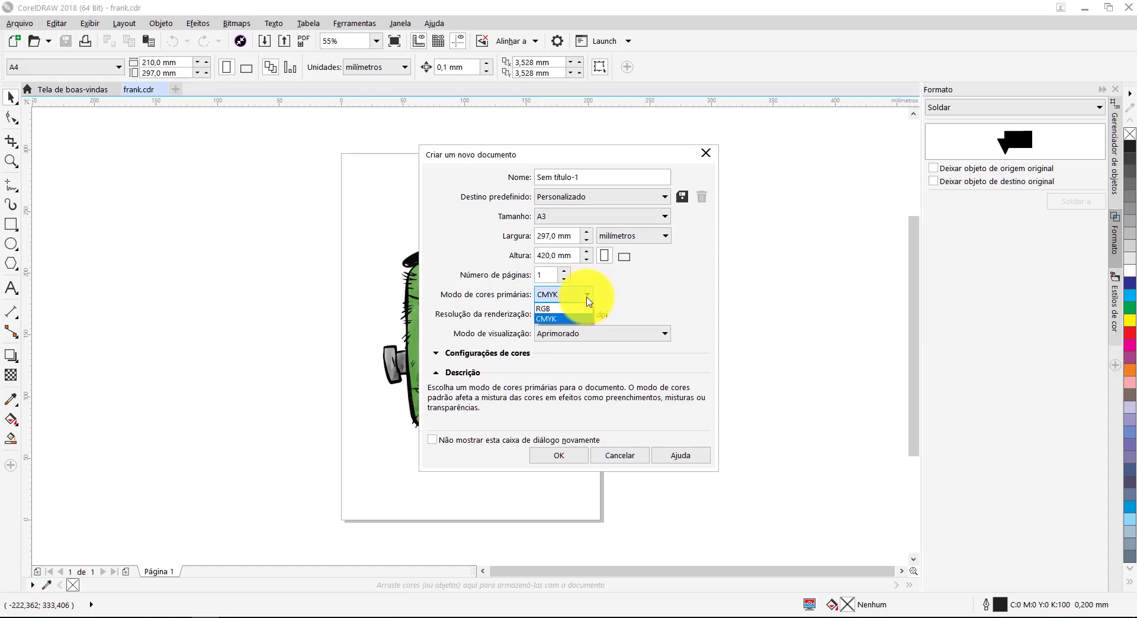
click(578, 311)
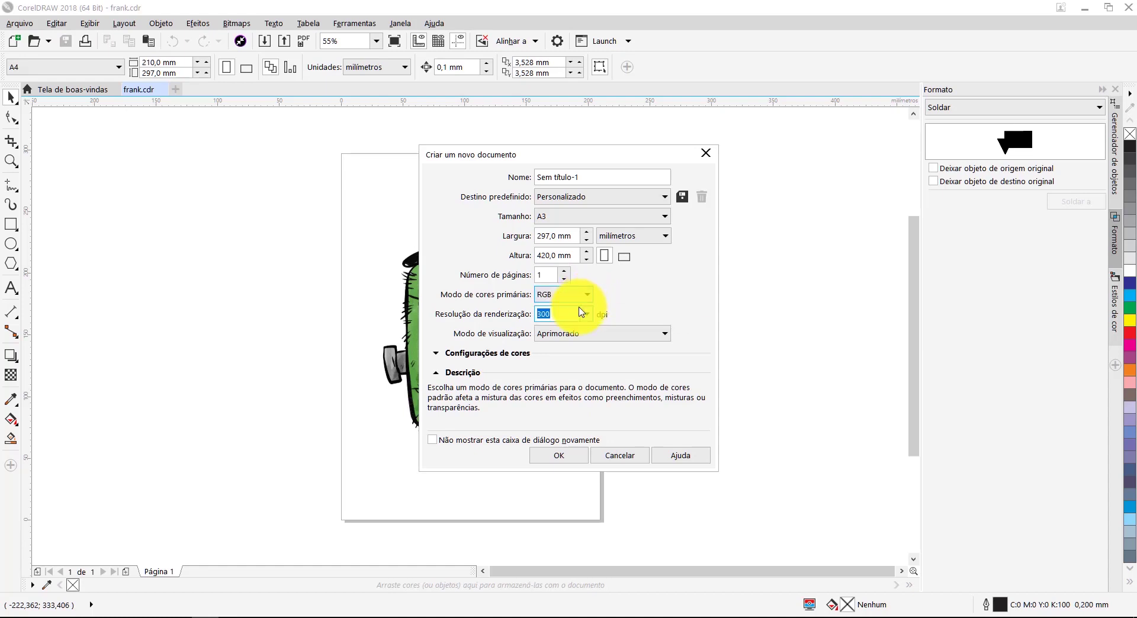
click(572, 455)
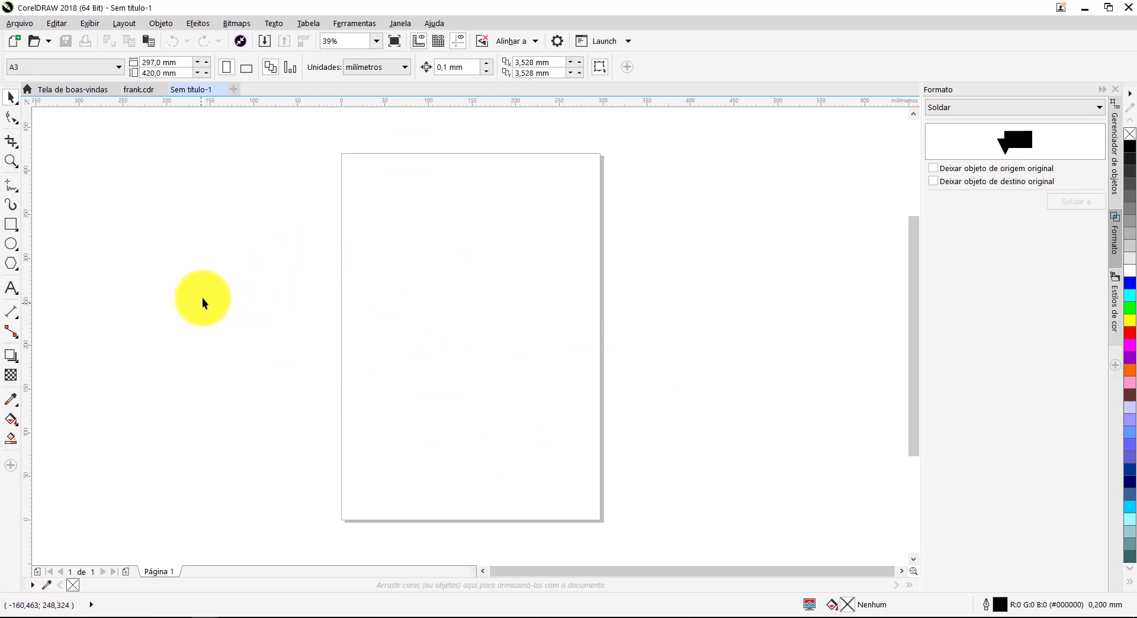
Step: Copy the Frankenstein head group from frank.cdr and paste it into the new A3 document
click(136, 89)
click(502, 292)
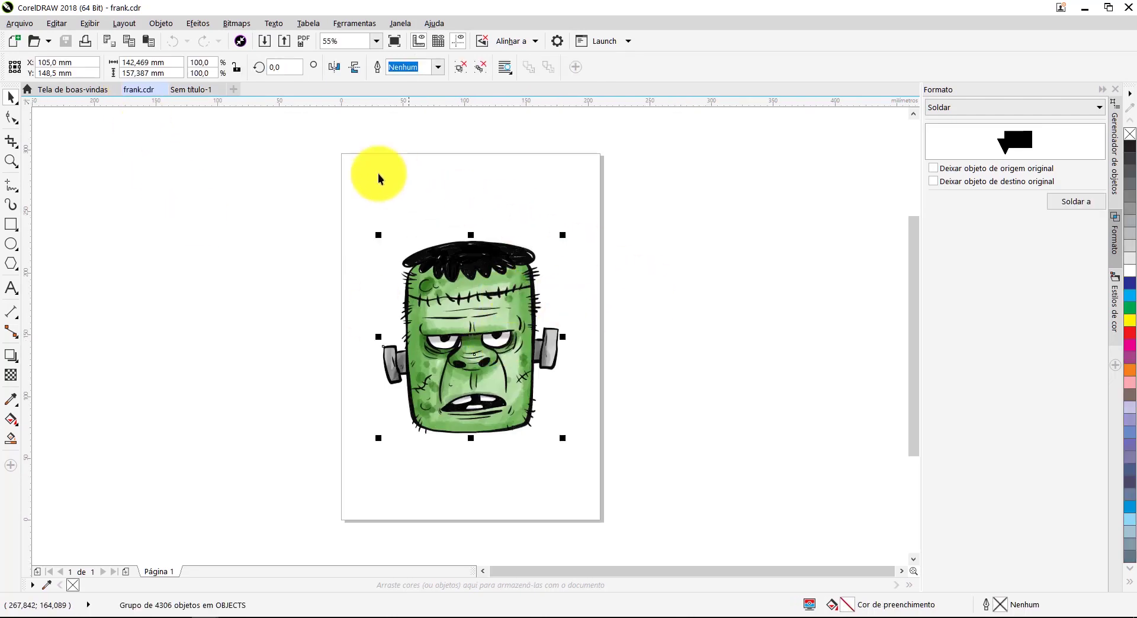
click(191, 90)
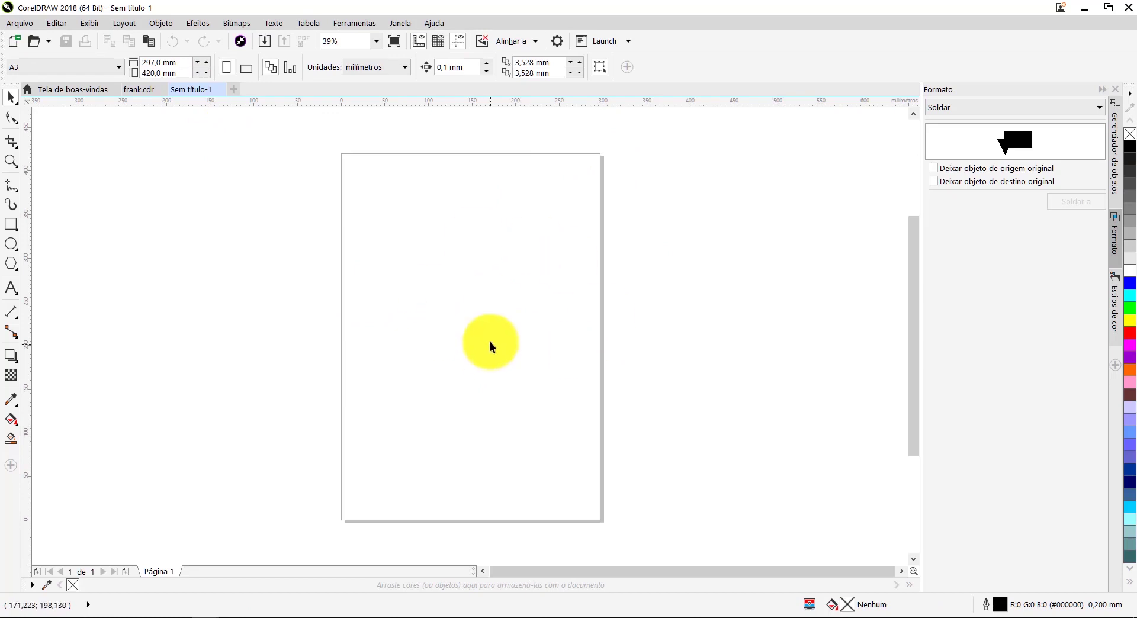
key(ctrl+v)
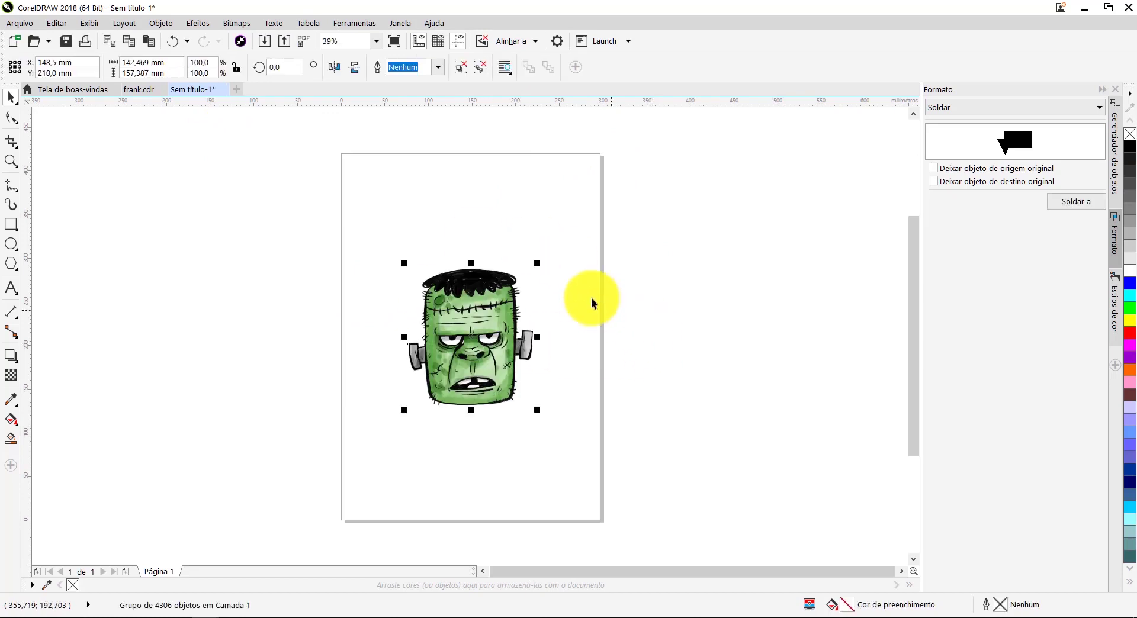
Step: Enlarge the pasted head about its centre, lock its proportions and set its height to 300 mm
drag(541, 259, 592, 196)
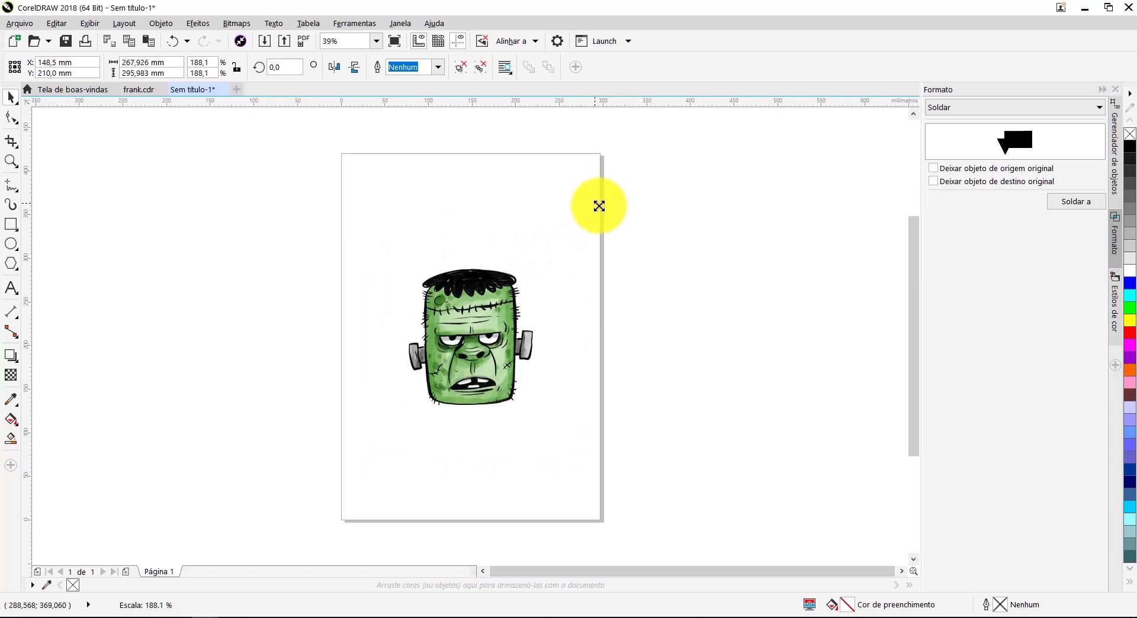
click(651, 246)
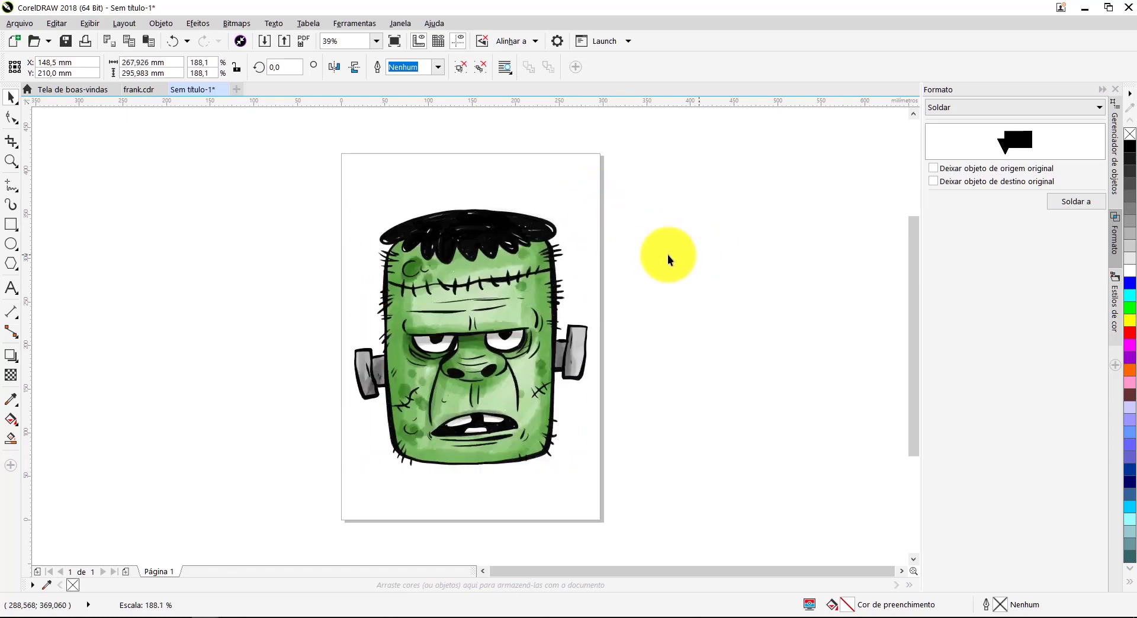
click(472, 294)
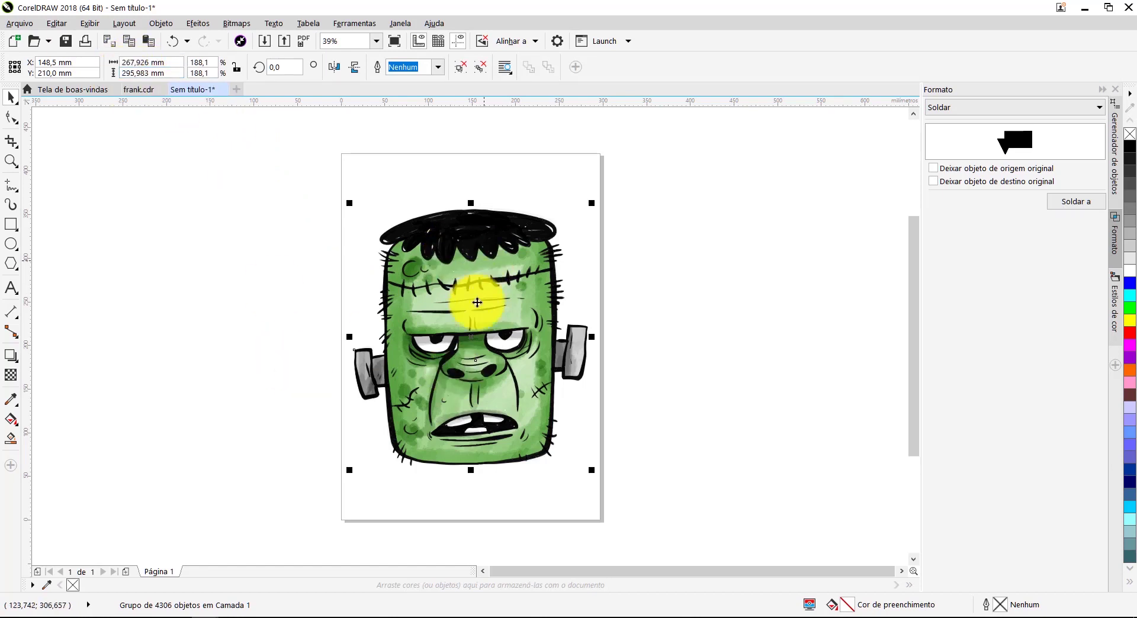
click(237, 67)
double_click(127, 73)
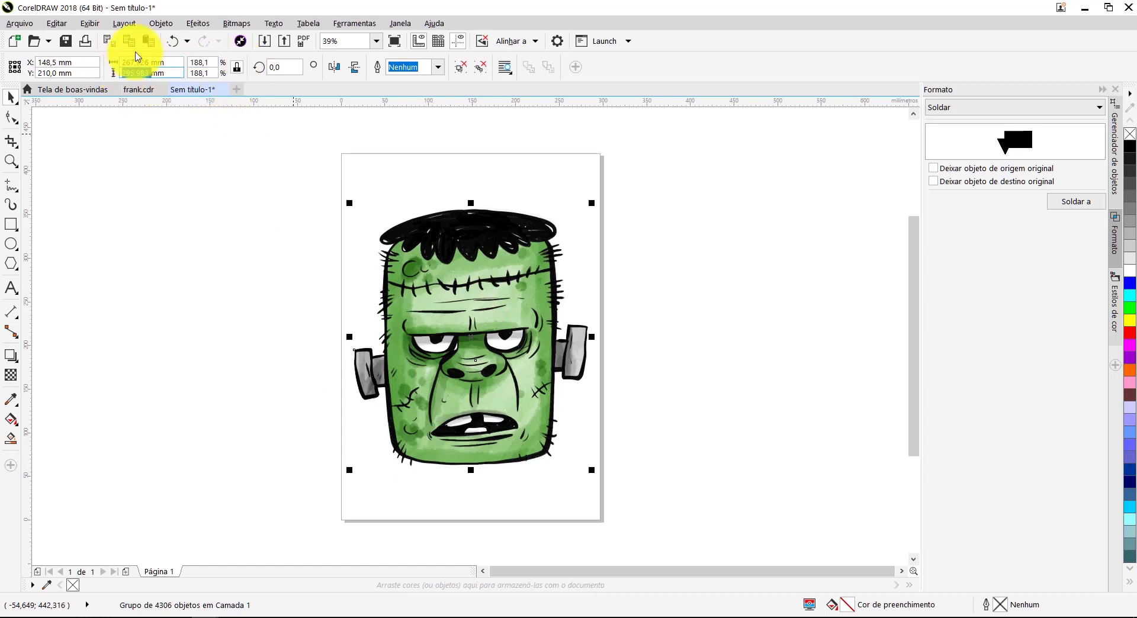
text(300)
key(Return)
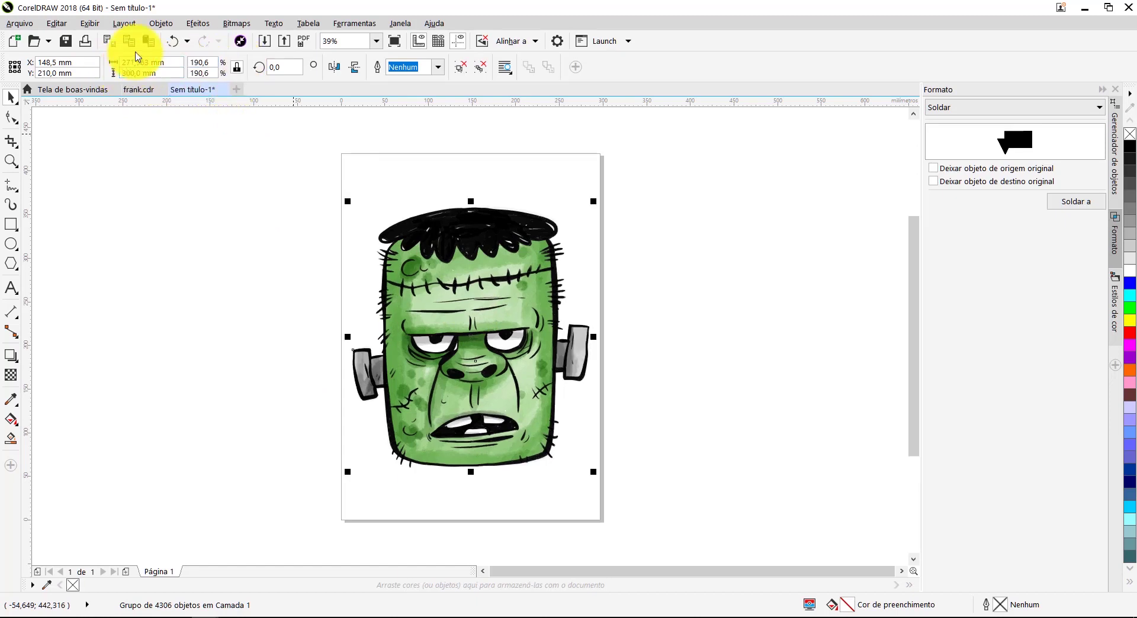
click(189, 273)
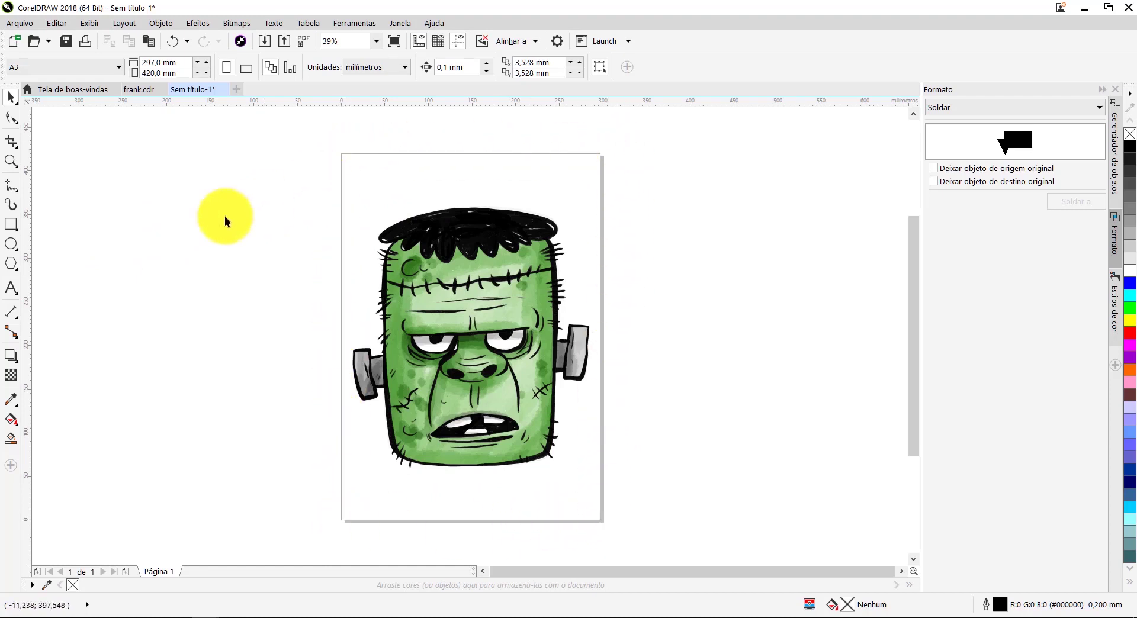
Step: Draw a rectangle about 146 x 265 mm in the empty area left of the page
click(11, 224)
drag(161, 195, 181, 238)
mouse_move(201, 286)
mouse_down()
mouse_move(287, 423)
mouse_move(293, 415)
mouse_move(289, 426)
mouse_up()
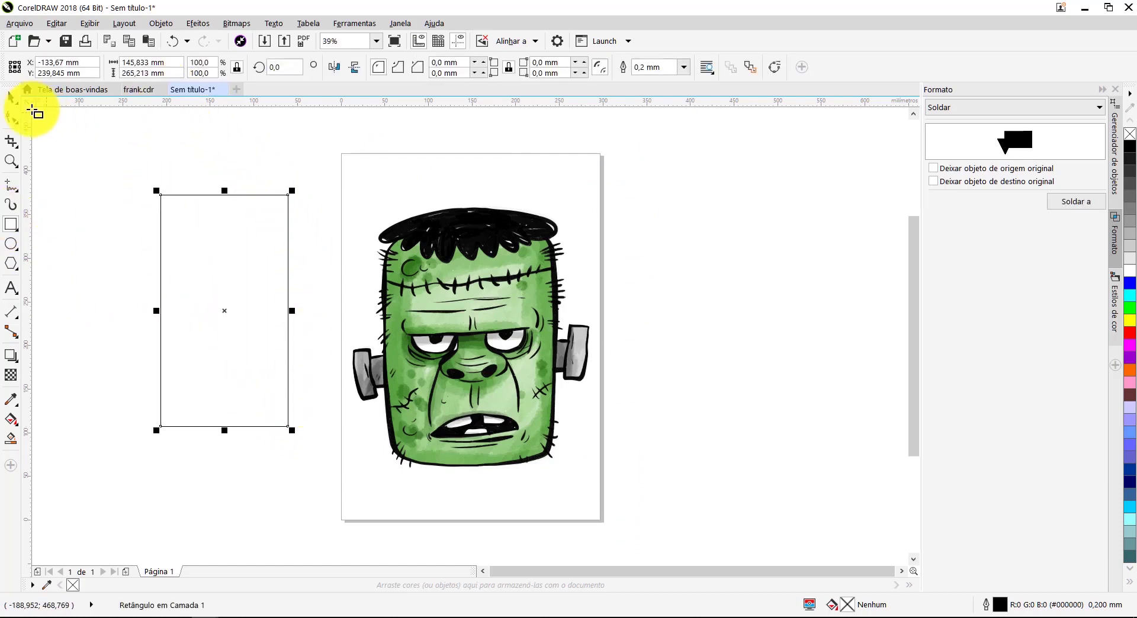
click(10, 97)
click(292, 144)
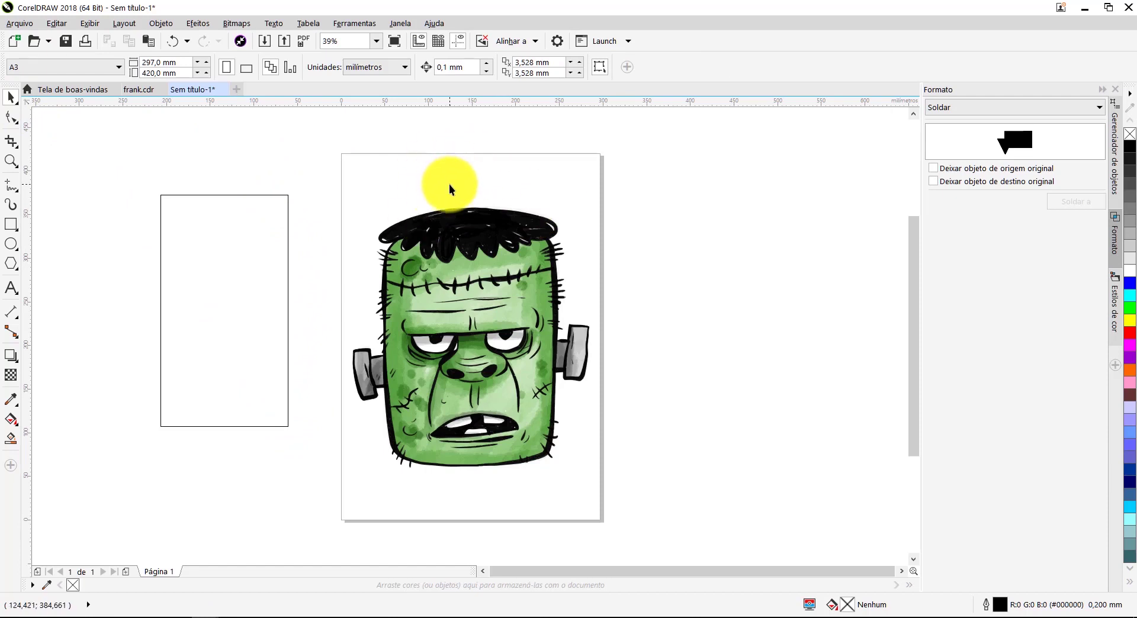
Step: Set the rectangle's size to 297 mm wide and 420 mm high, with its proportions unlocked
click(183, 238)
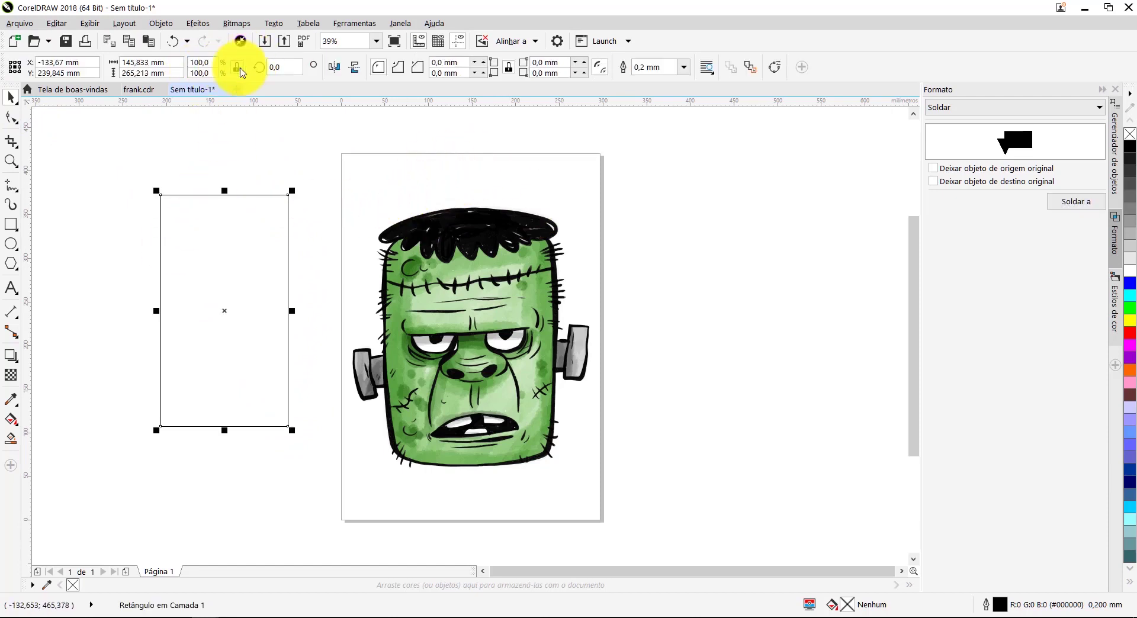
double_click(135, 62)
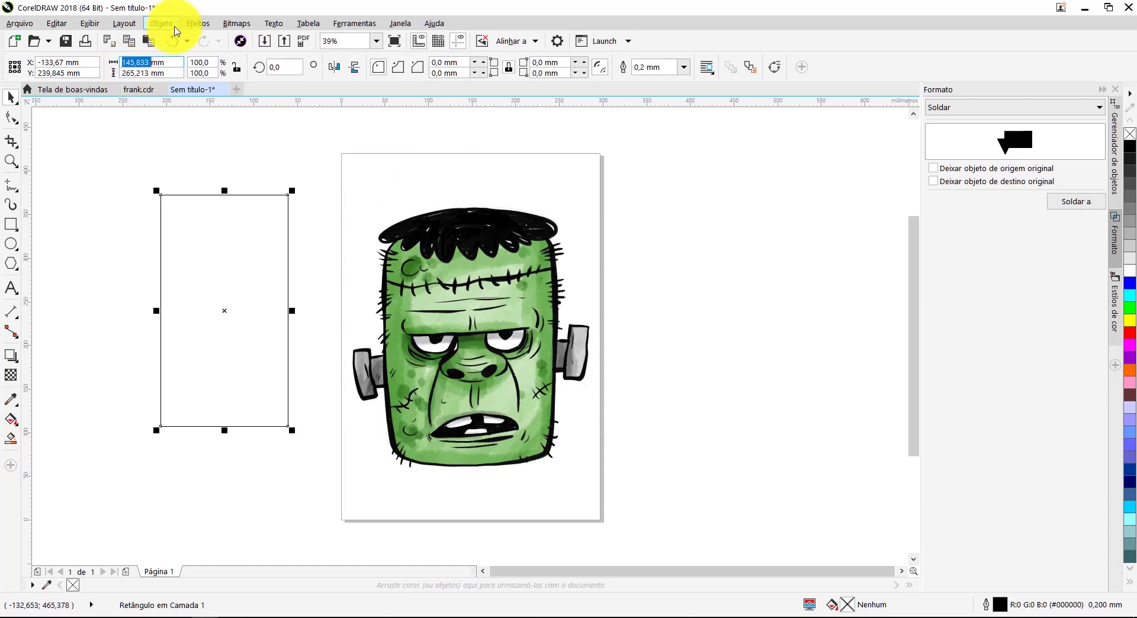
text(297)
key(Return)
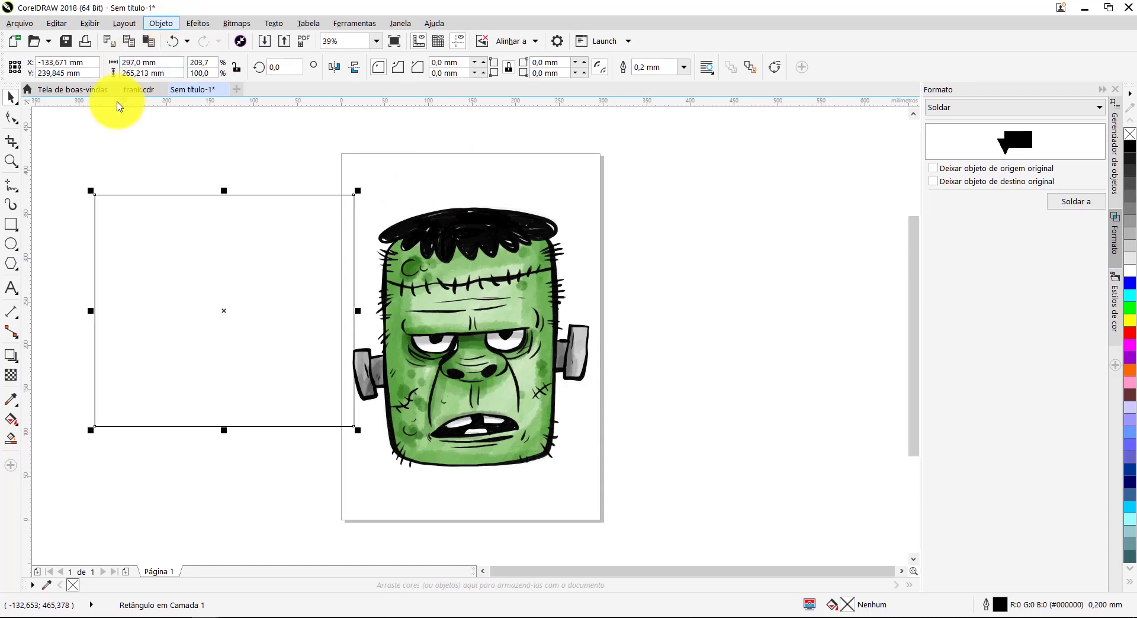
double_click(134, 73)
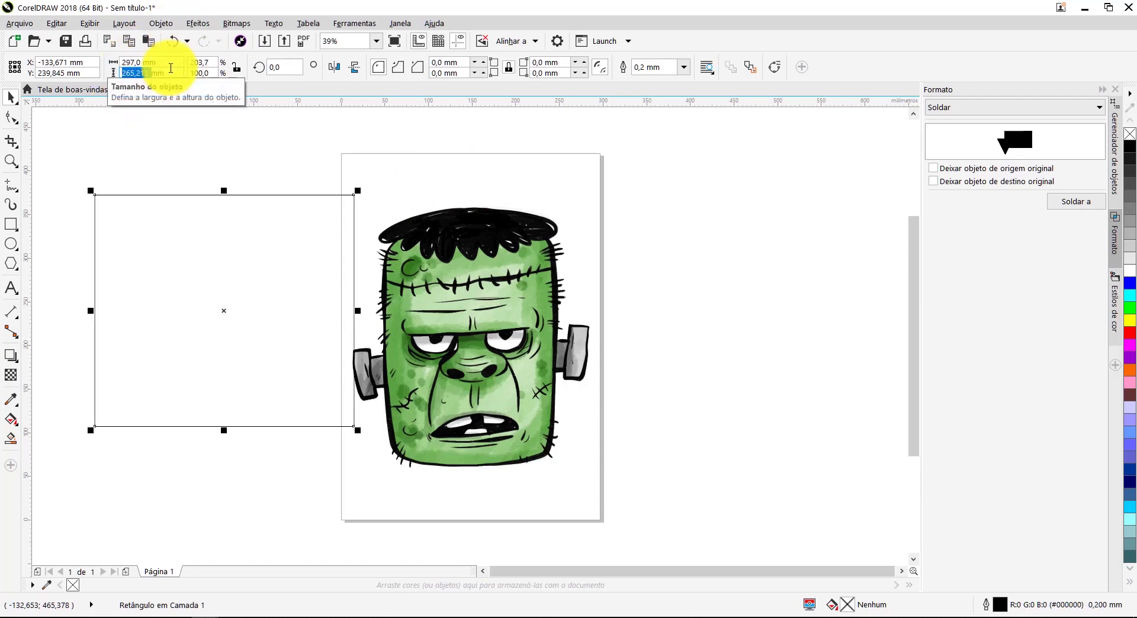
text(420)
key(Return)
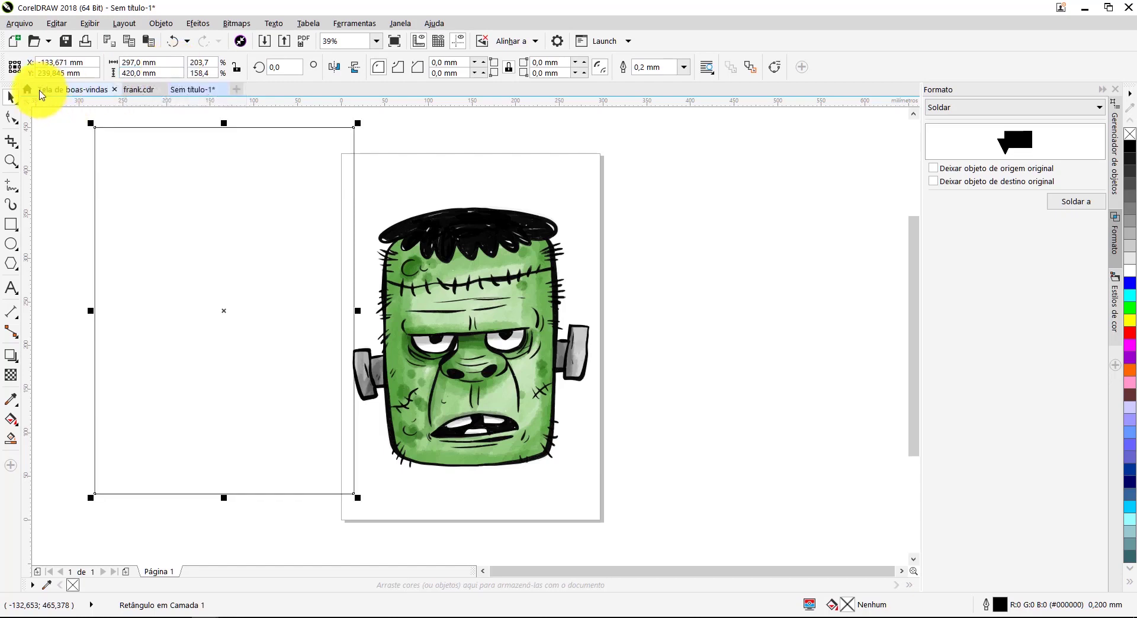
Step: Centre the 297 x 420 mm rectangle on the page and remove its outline
drag(294, 206, 750, 226)
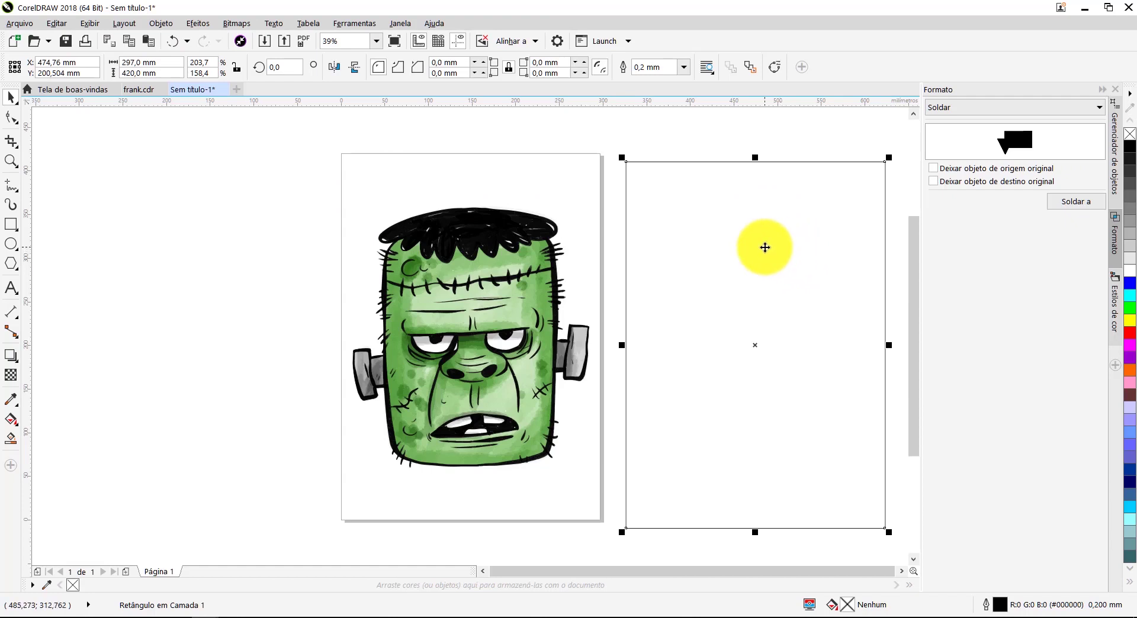
key(p)
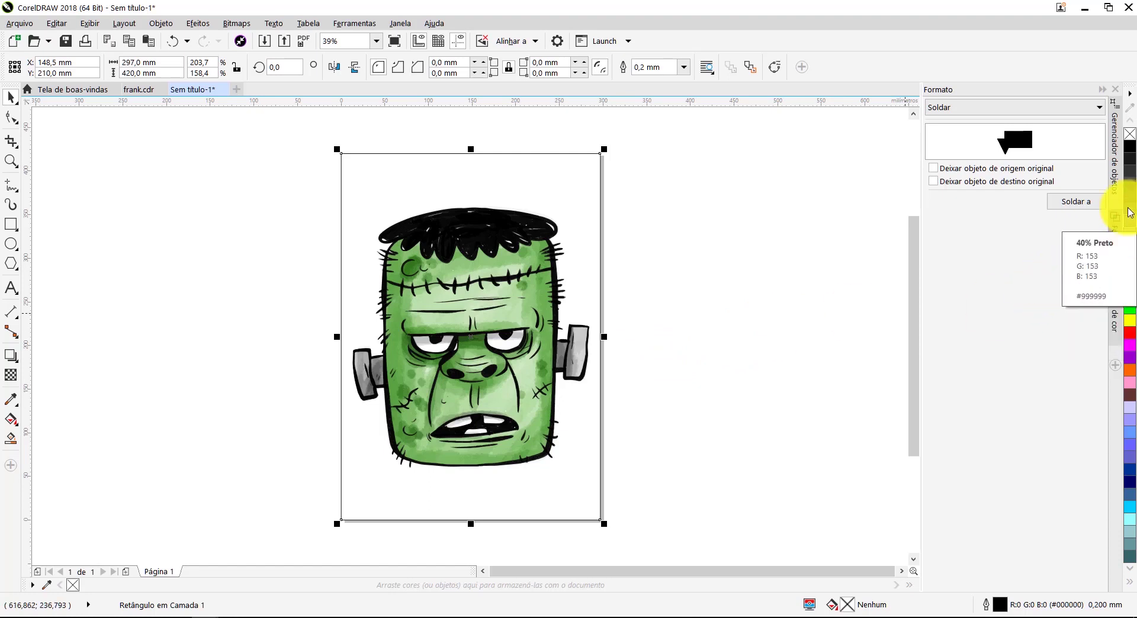
right_click(1131, 138)
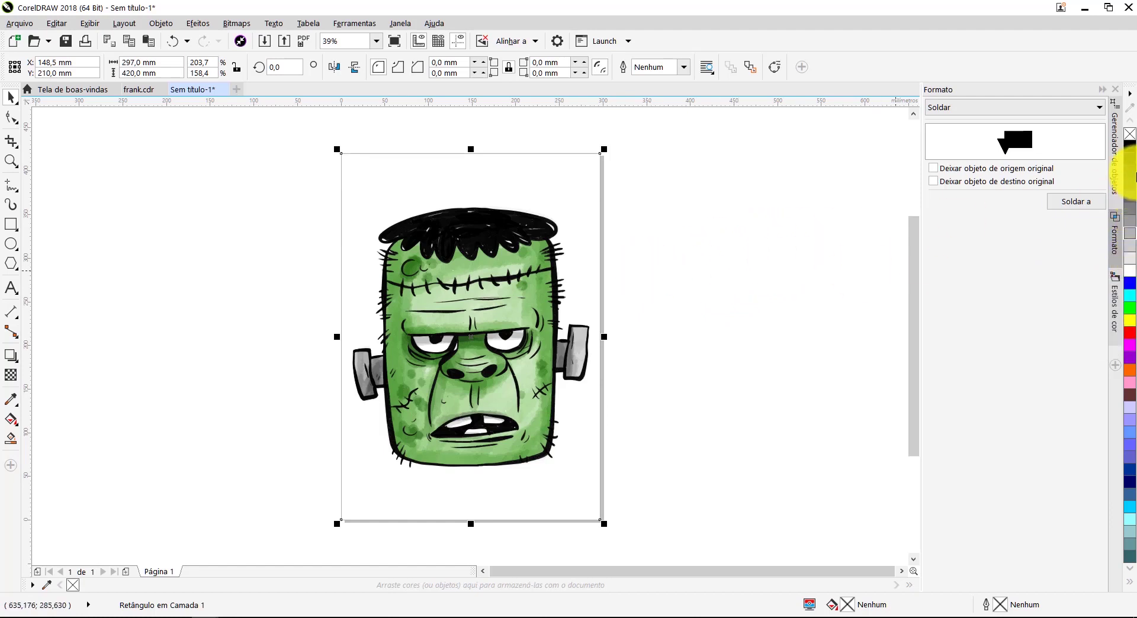
Step: Fill the rectangle black temporarily, send it behind the Frankenstein head and remove the fill again
click(1130, 151)
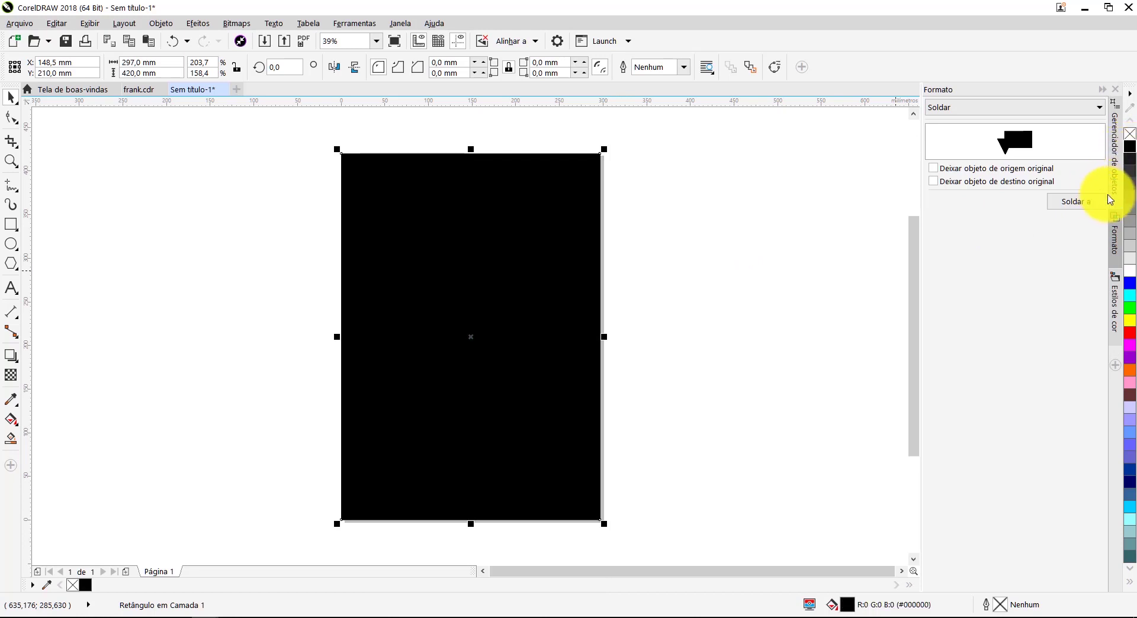
key(shift+Page_Down)
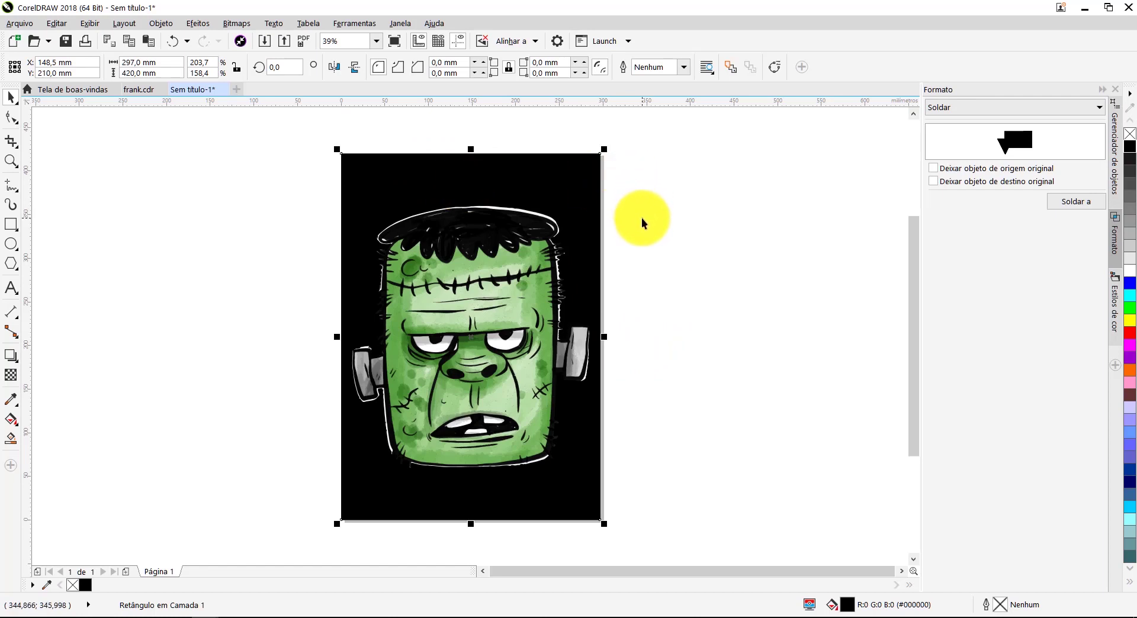
click(1130, 135)
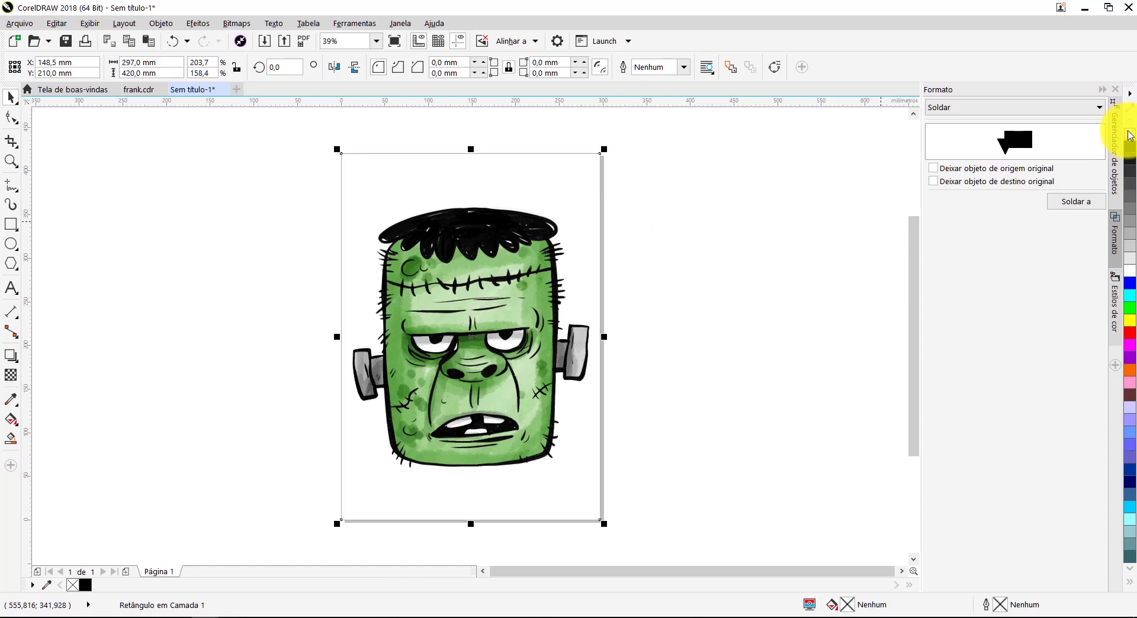
click(700, 264)
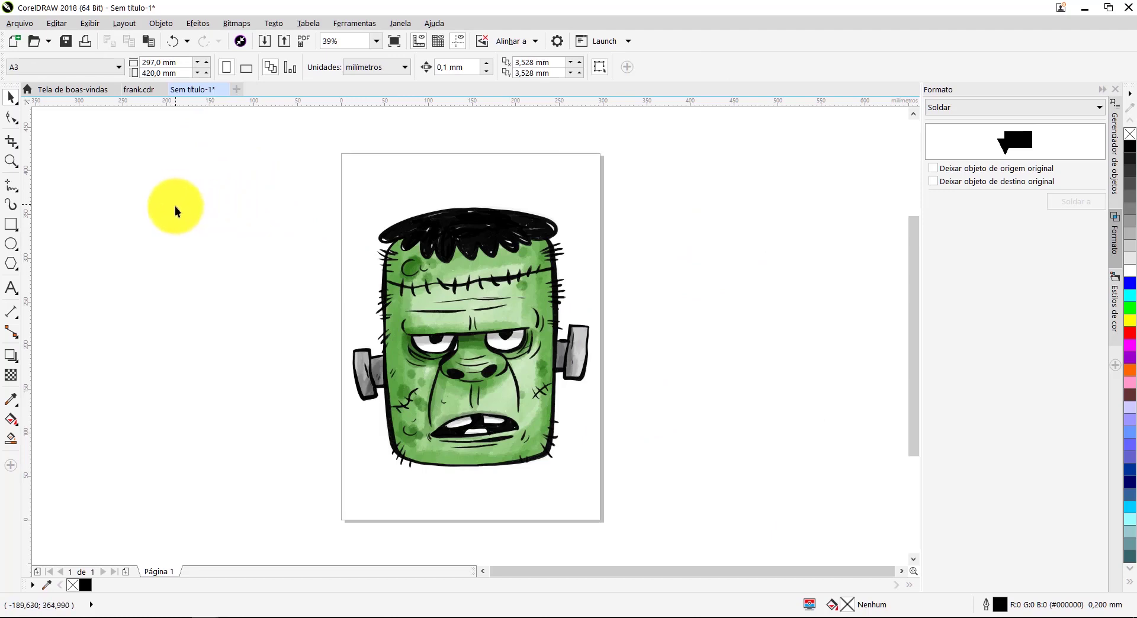
Step: Export the document to the Fechados folder under the name Corel as PNG - Portable Network Graphics, proceeding to the PNG export settings
right_click(19, 28)
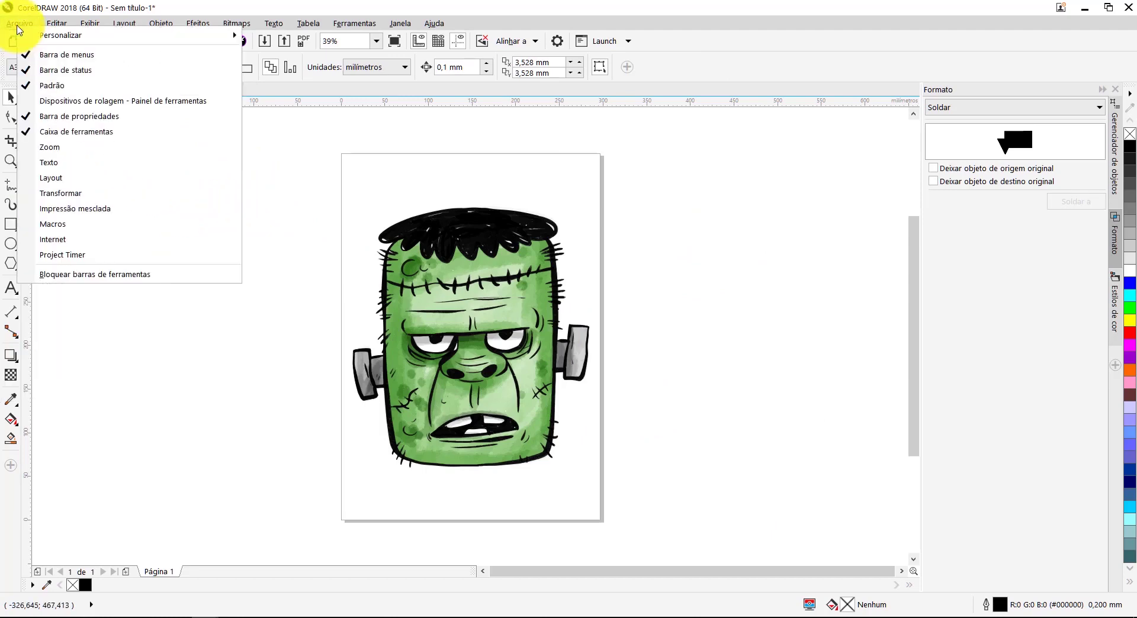
click(20, 28)
click(22, 27)
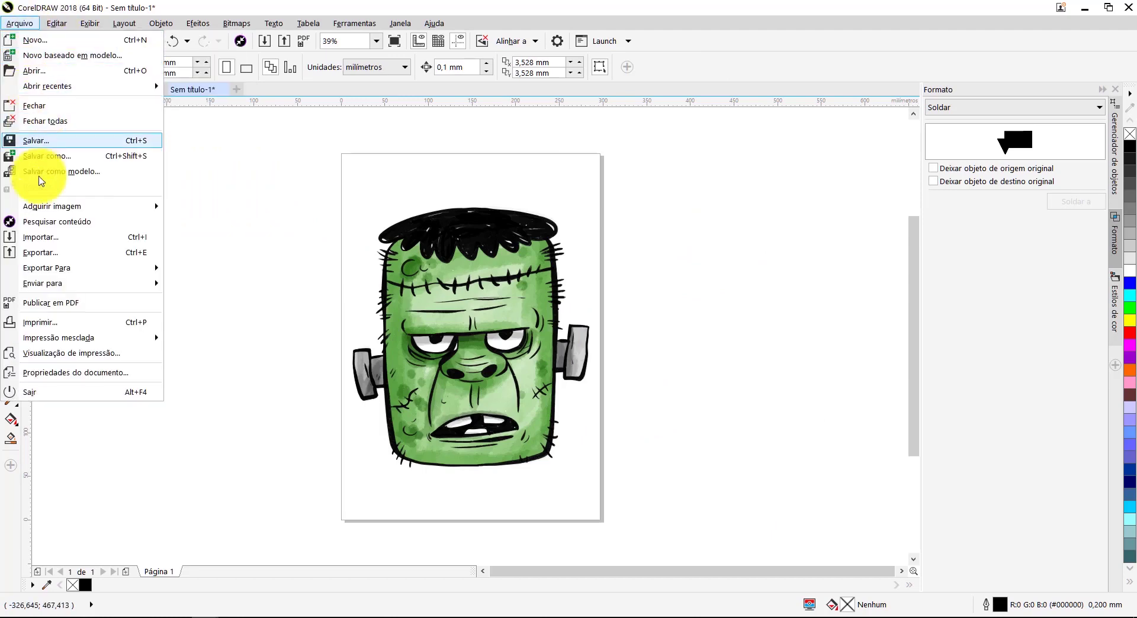
mouse_move(79, 283)
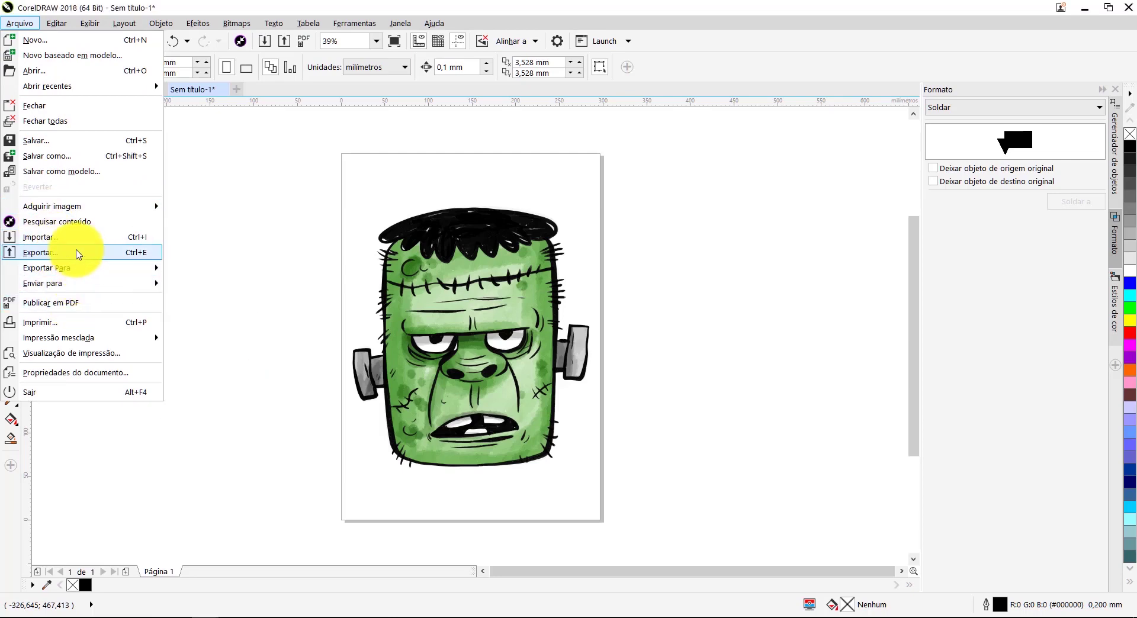
click(74, 252)
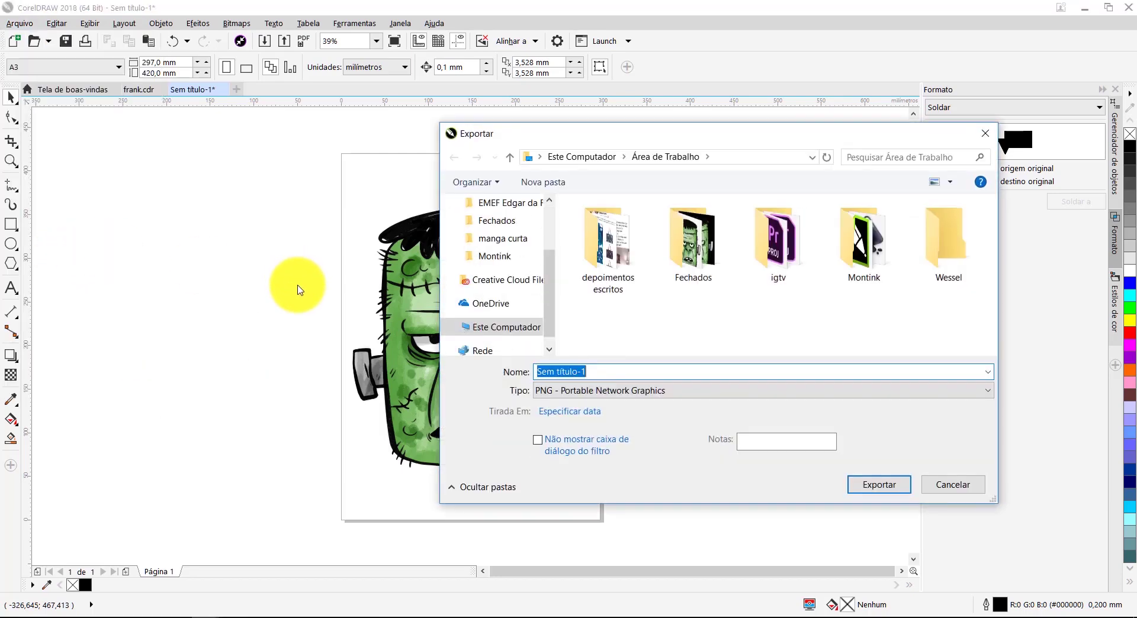
double_click(697, 261)
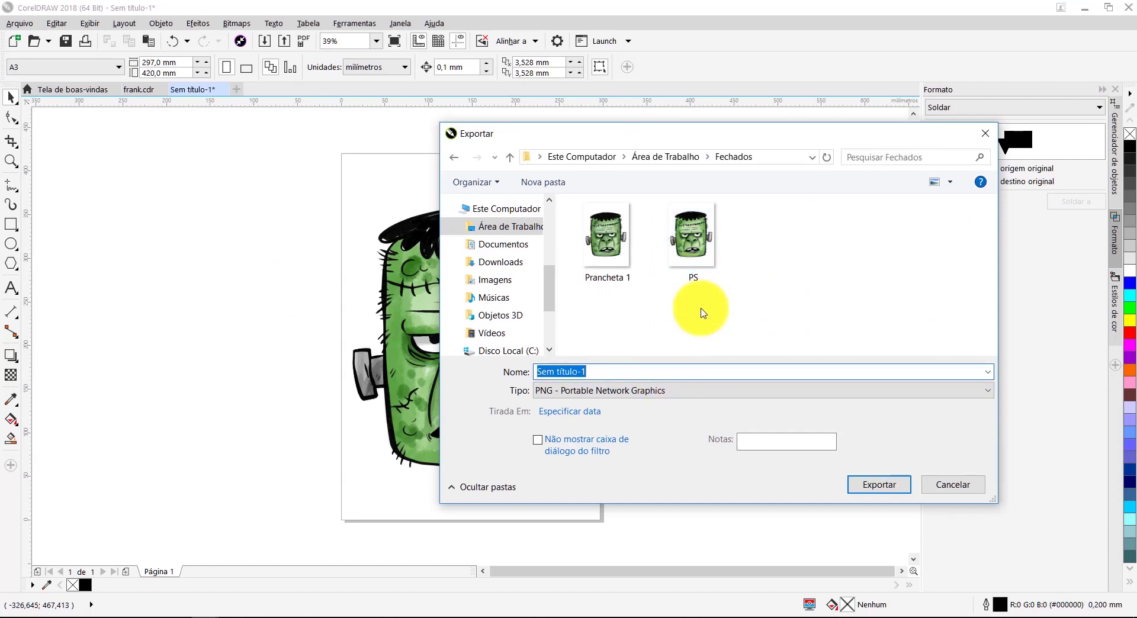
text(Corel)
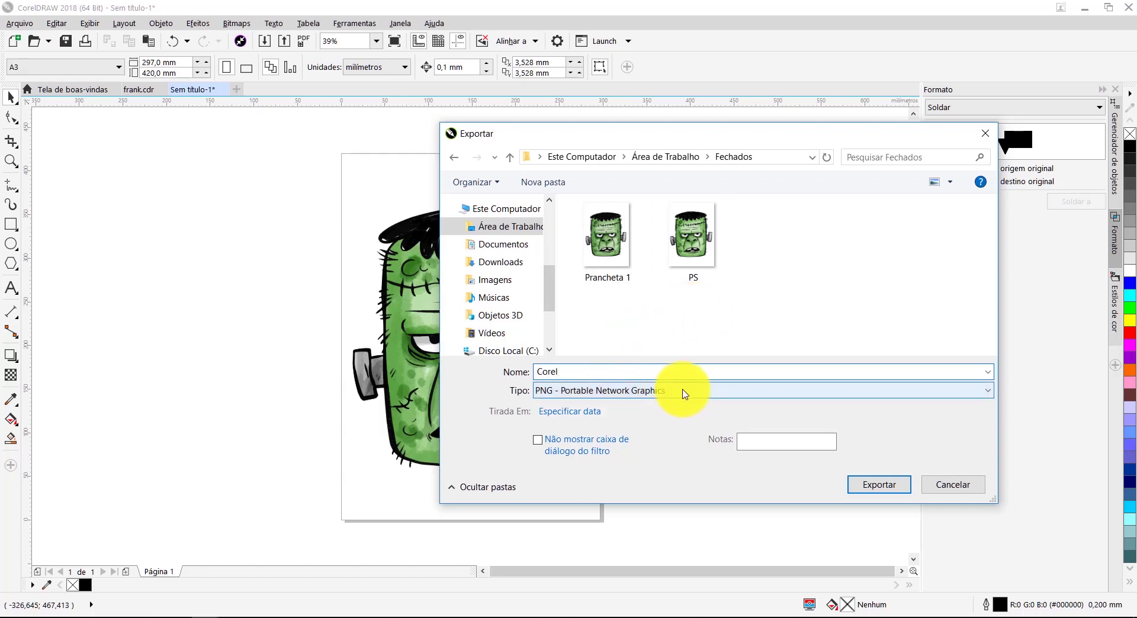
click(615, 395)
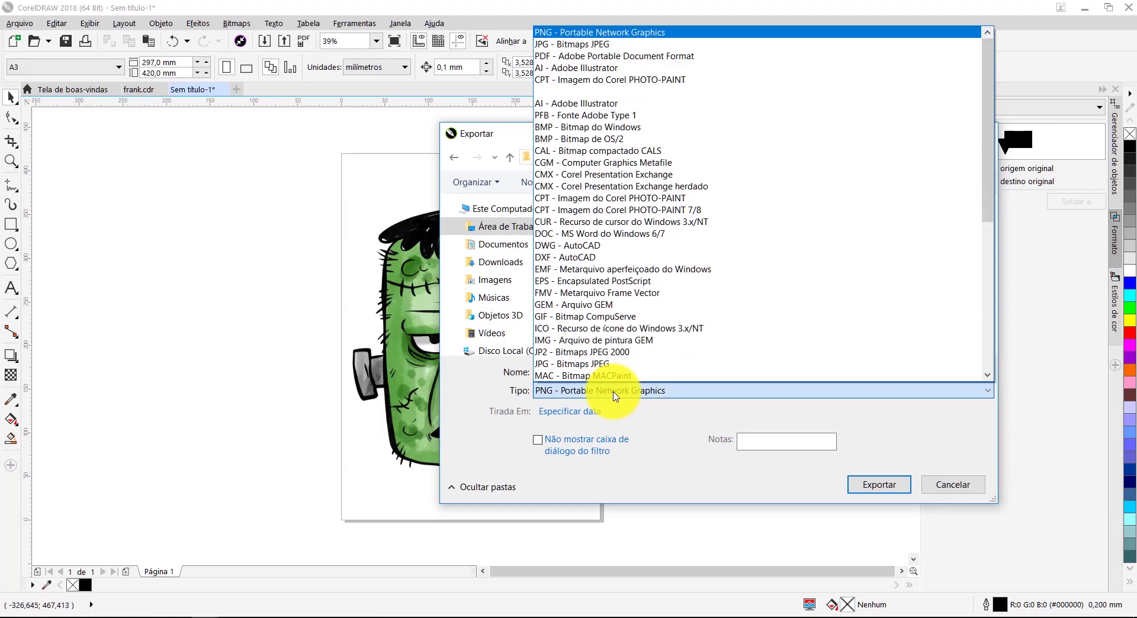
click(619, 395)
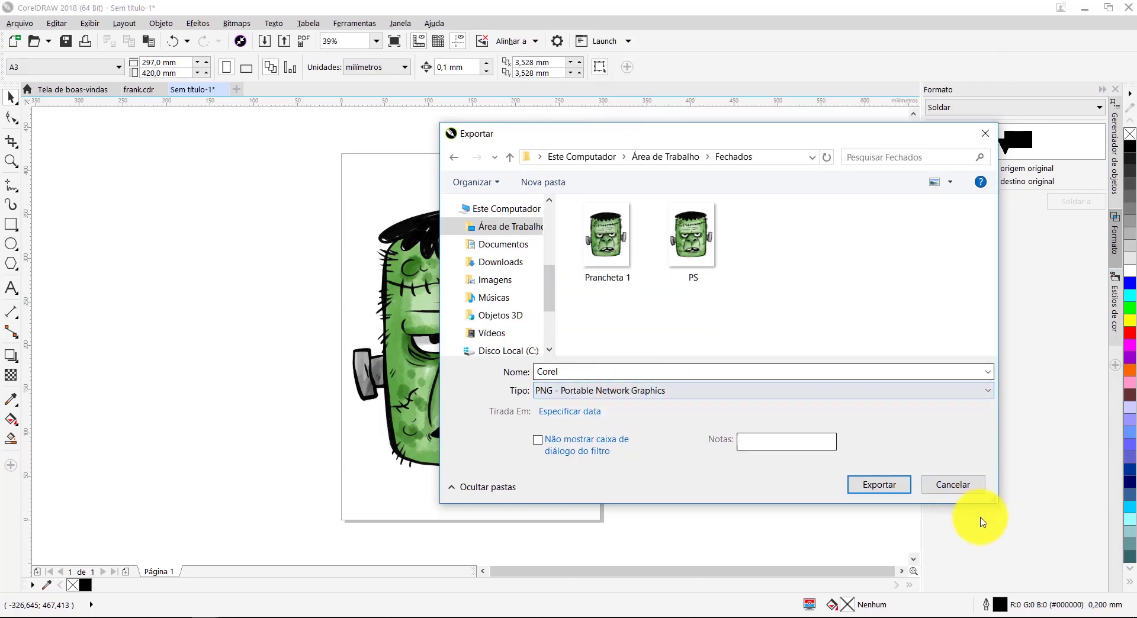
click(860, 484)
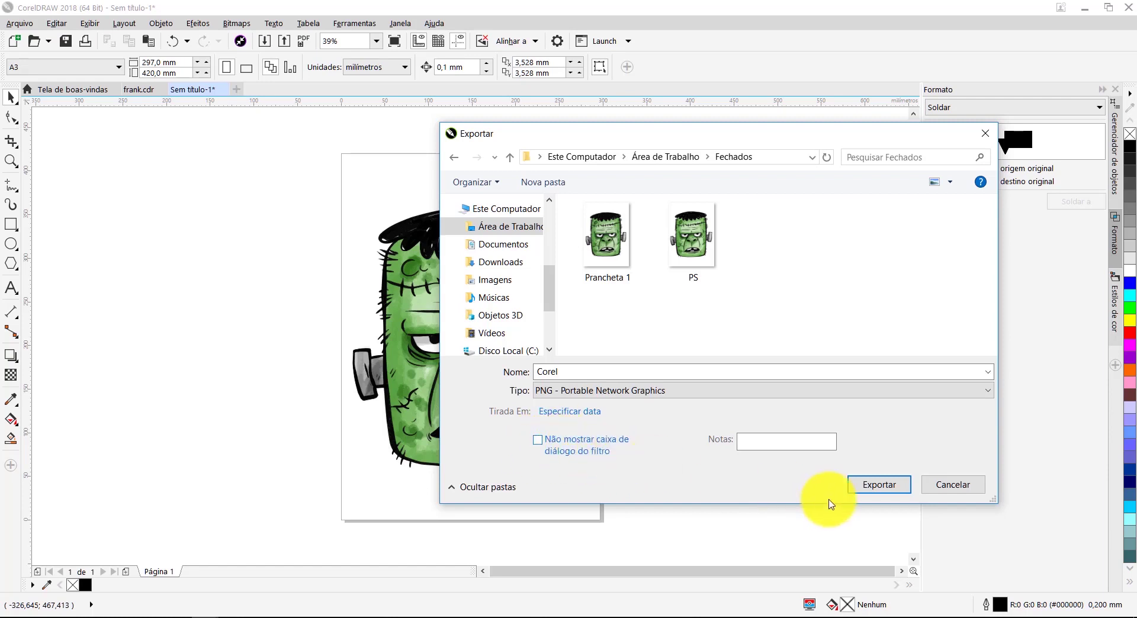
click(888, 492)
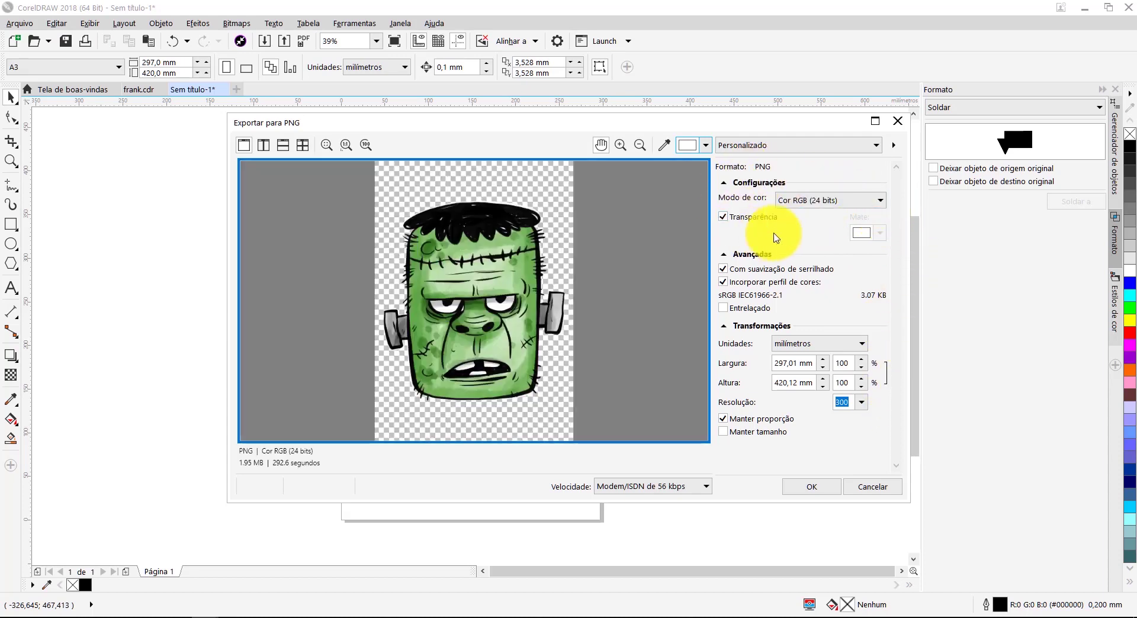
Step: Export the PNG in 24-bit RGB colour with transparency enabled and a resolution of 300
click(856, 201)
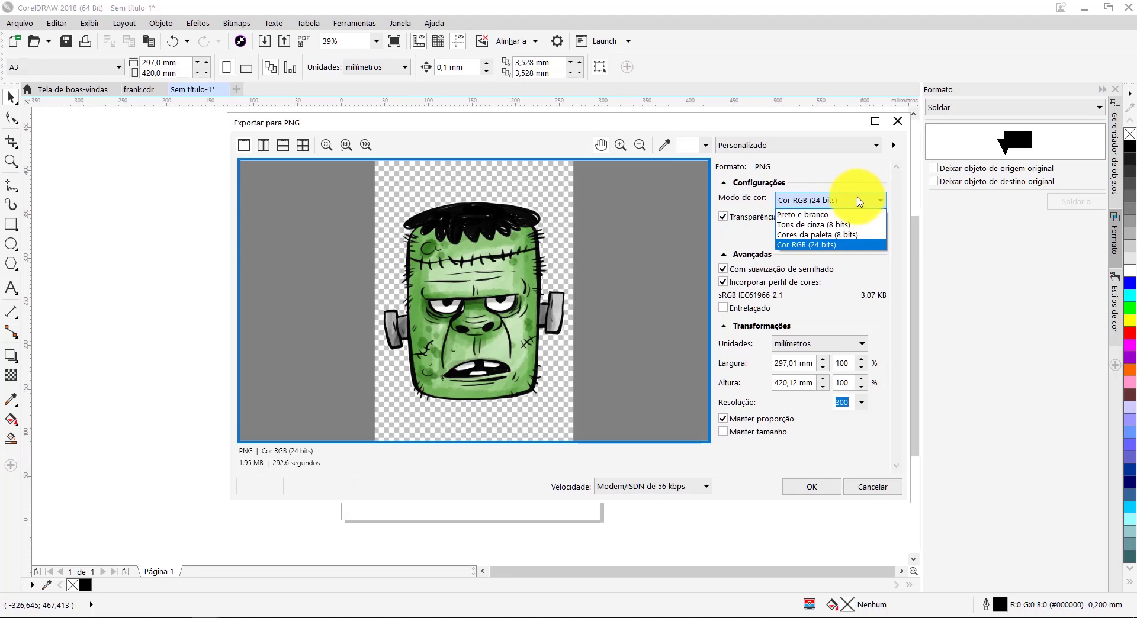
click(839, 245)
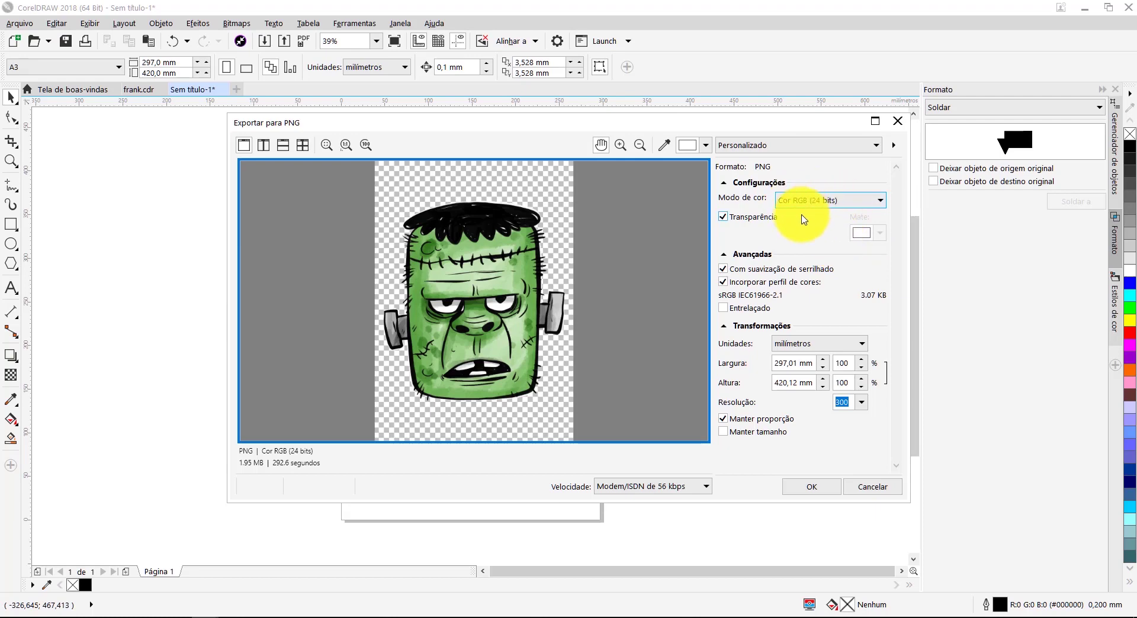
click(769, 220)
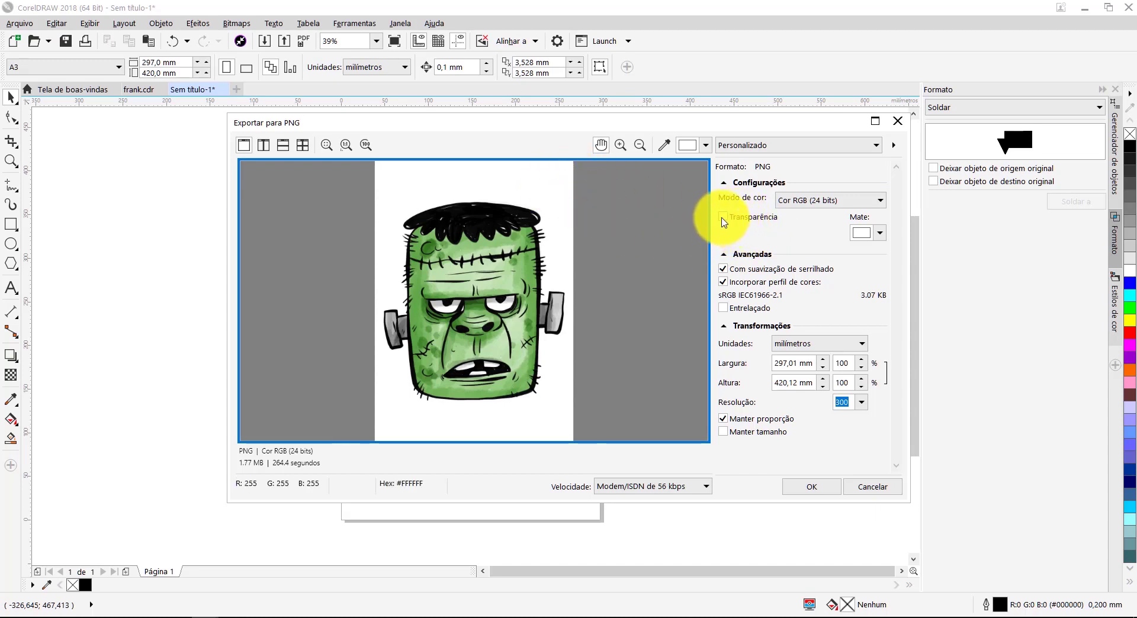
click(723, 218)
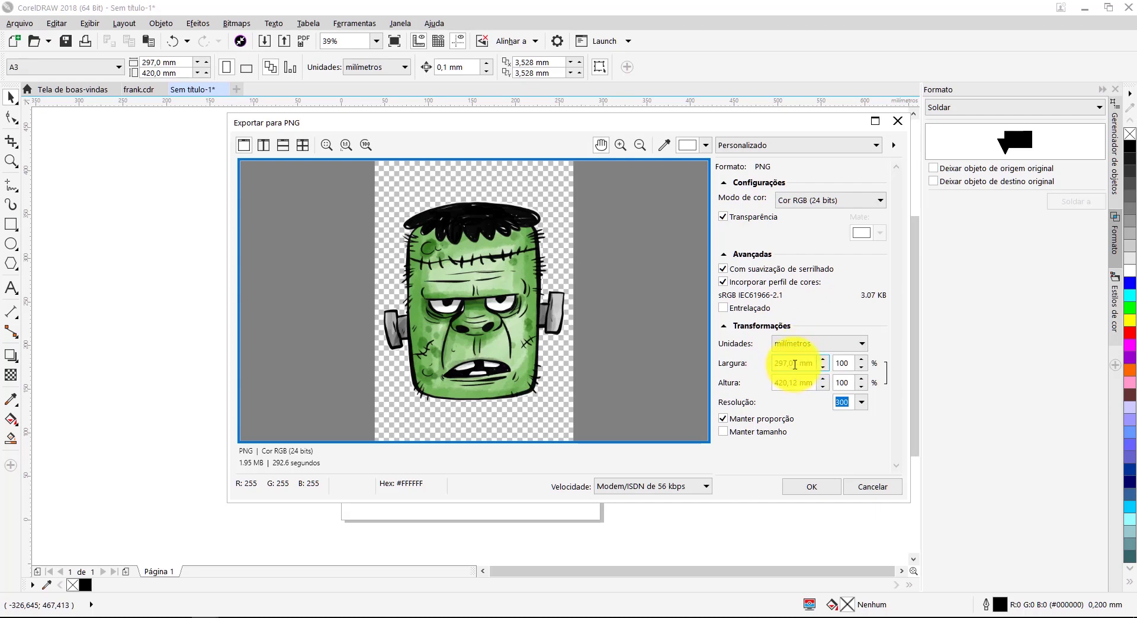
click(794, 364)
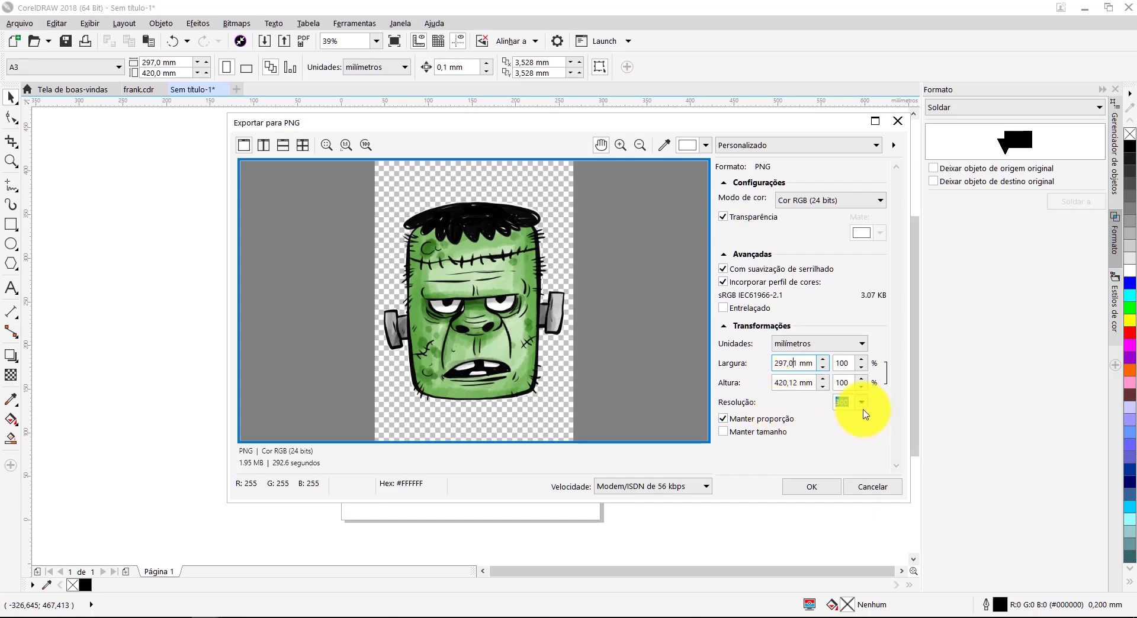
click(862, 404)
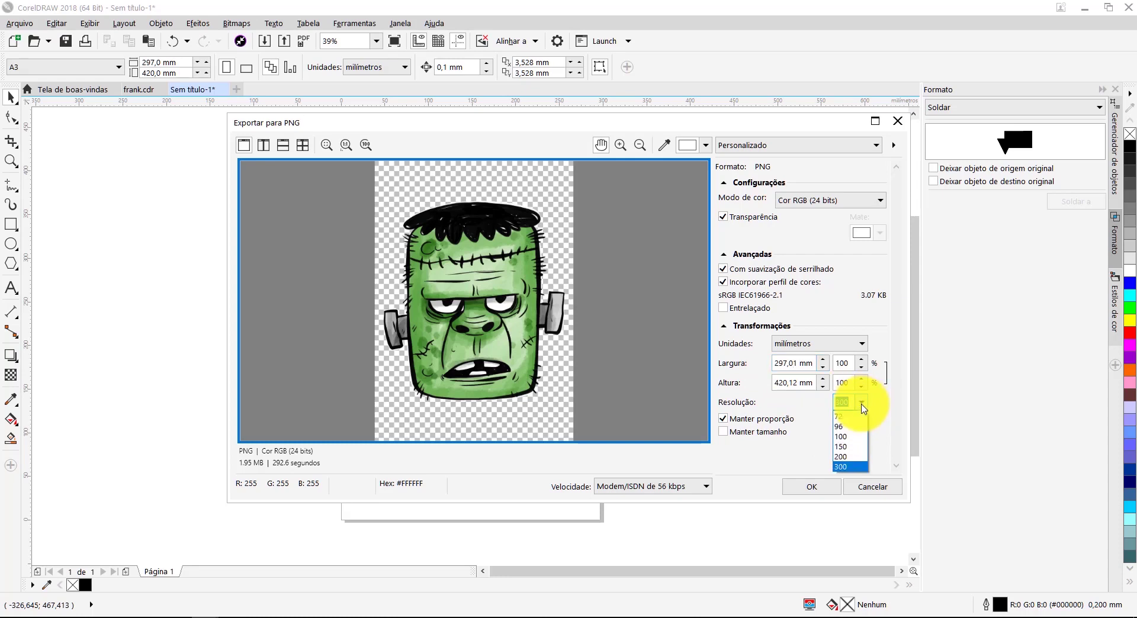
click(862, 404)
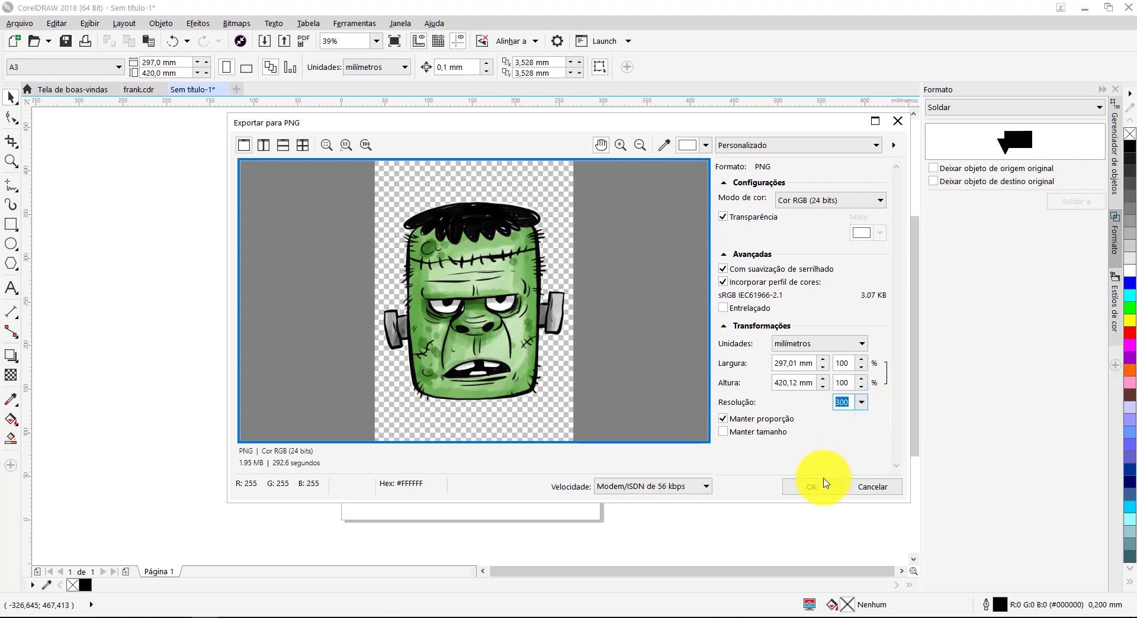
click(813, 487)
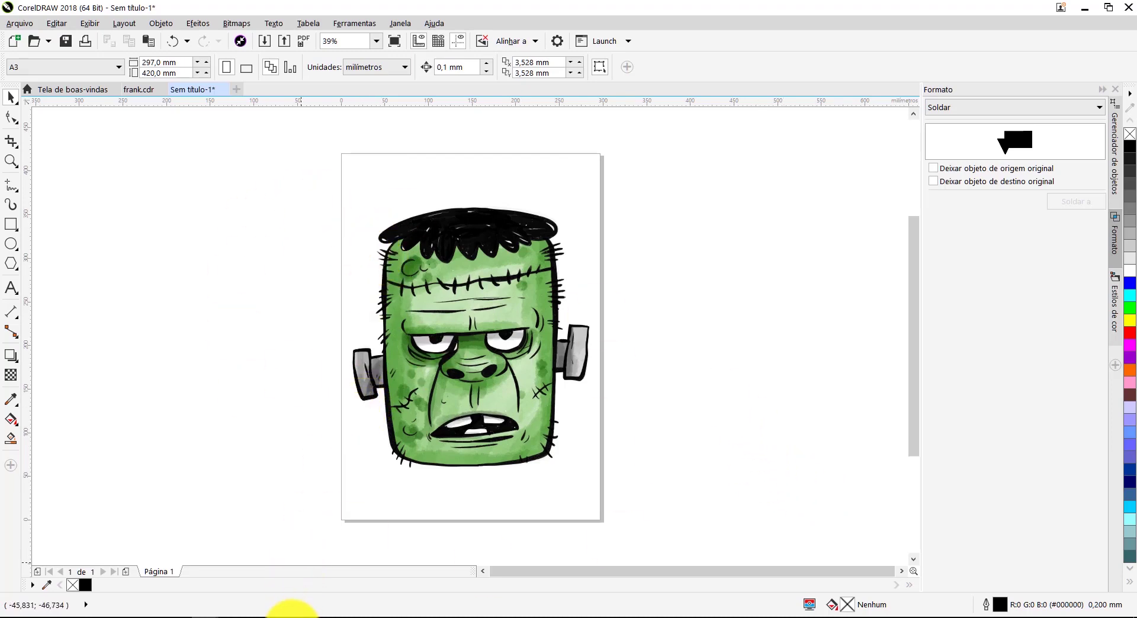
Step: Switch to the Fechados folder in File Explorer, preview the exported Corel image and check its pixel dimensions
click(290, 617)
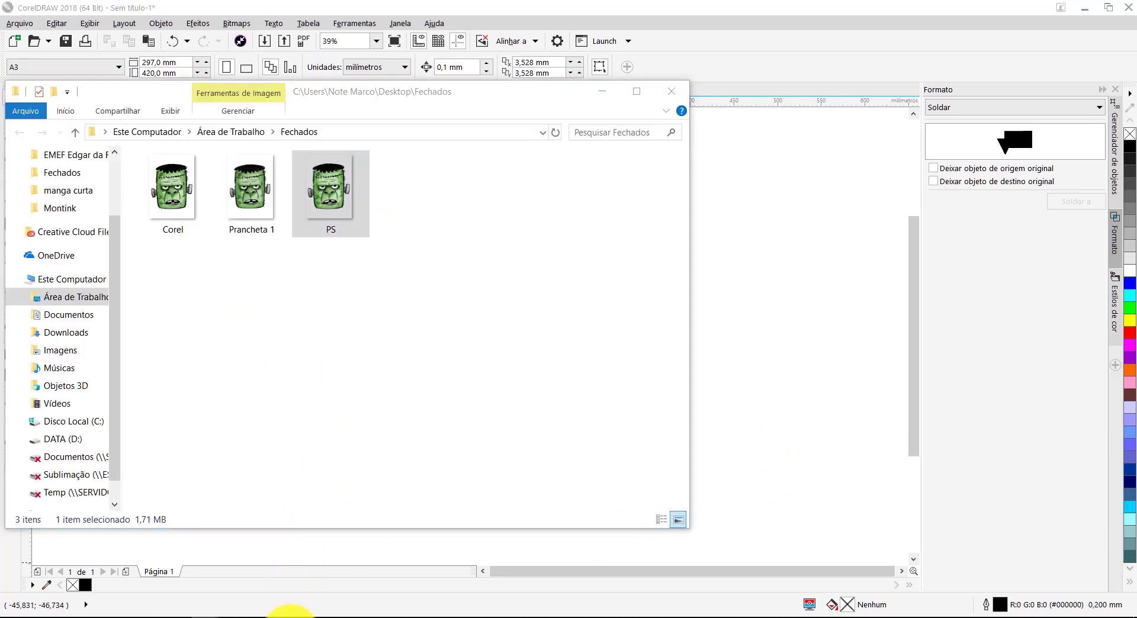
click(320, 370)
click(180, 223)
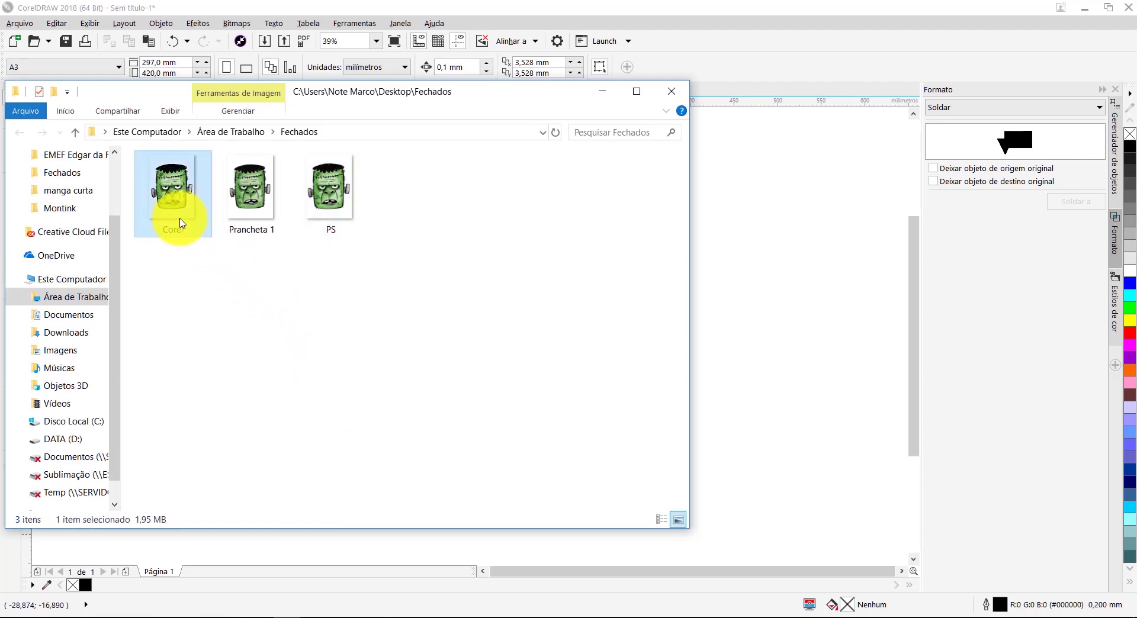
double_click(181, 223)
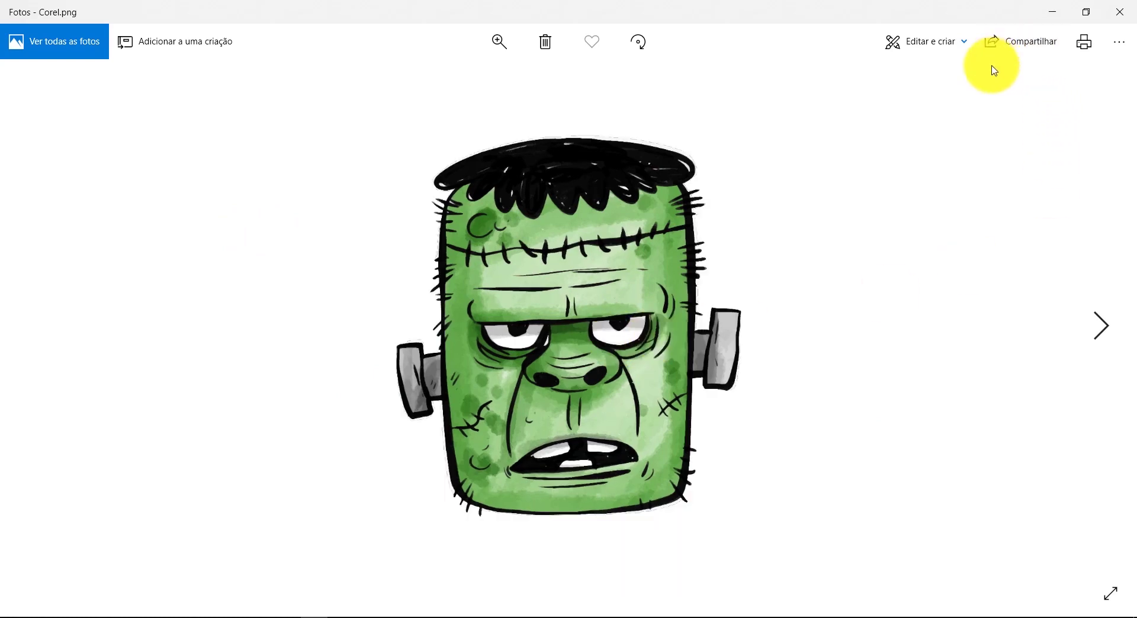
click(1120, 12)
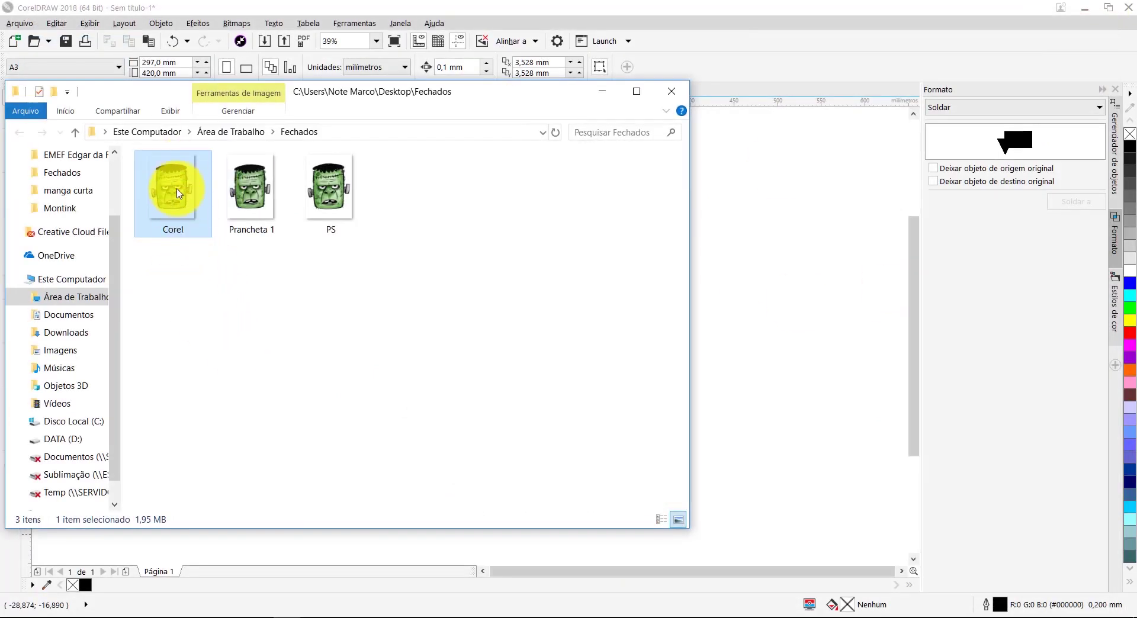
mouse_move(179, 196)
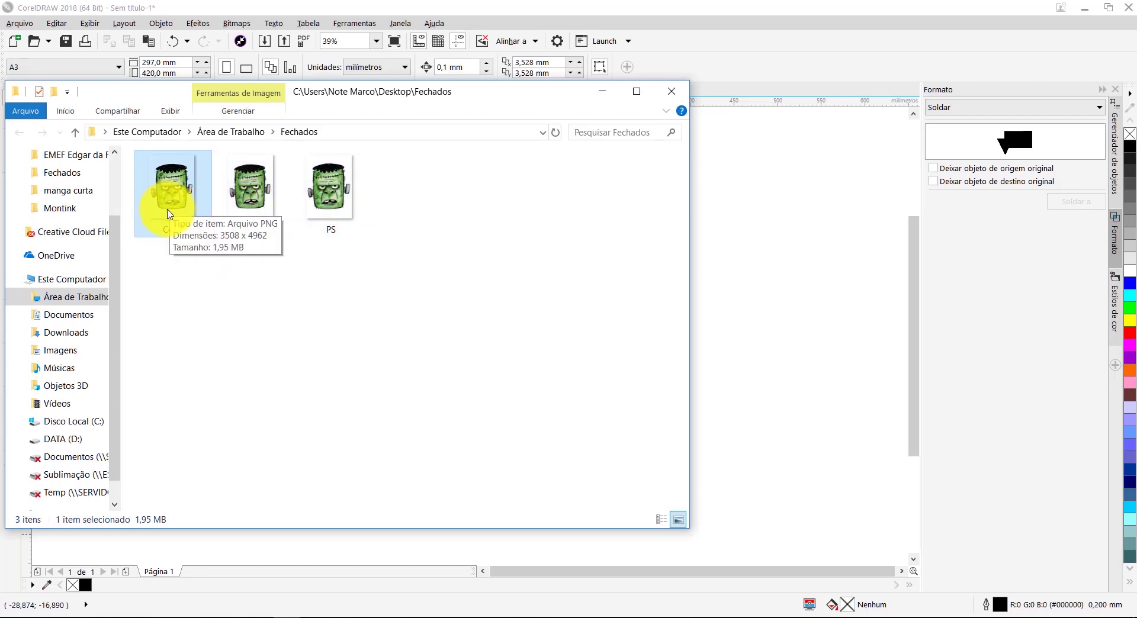
click(172, 302)
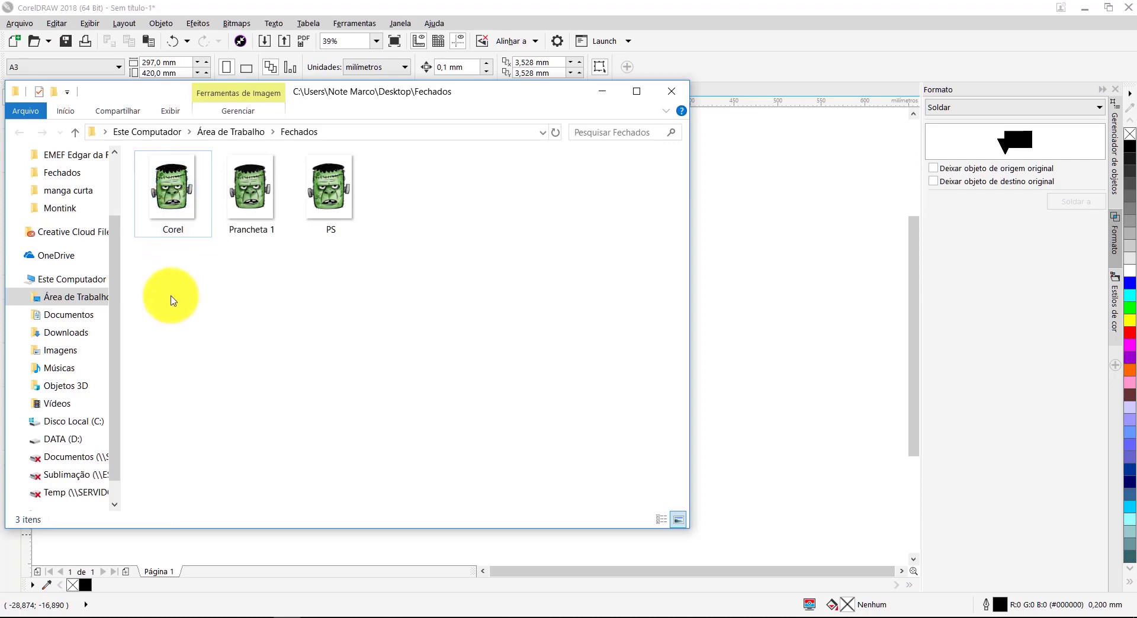
Step: Open the exported Corel PNG in Adobe Photoshop CC 2019, cancelling the Image Size dialog left open there
right_click(180, 212)
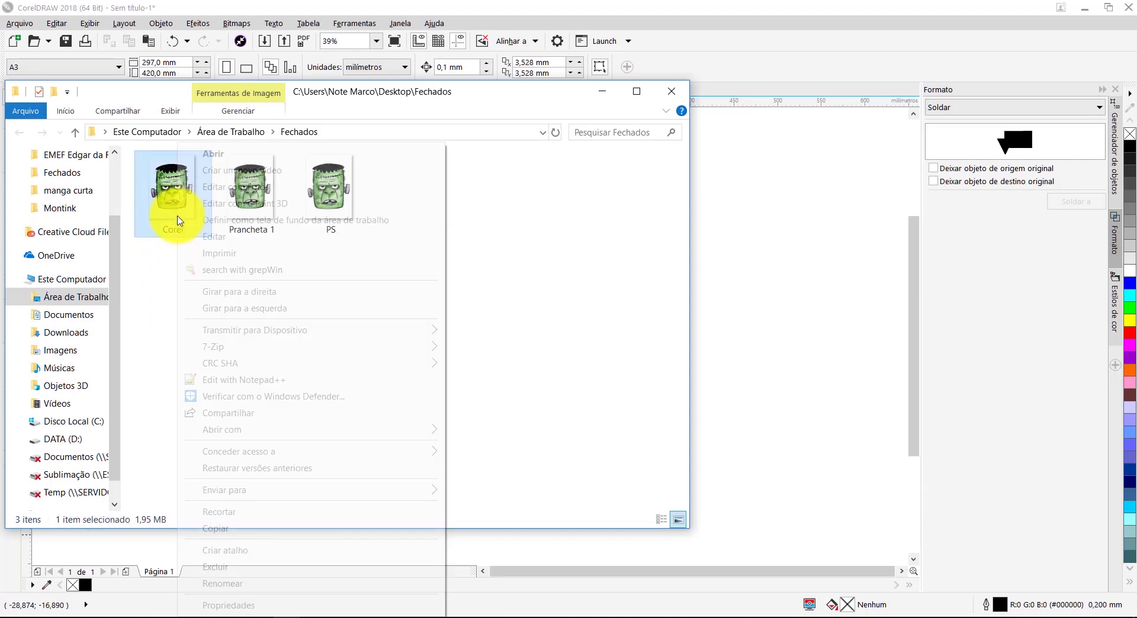
mouse_move(289, 432)
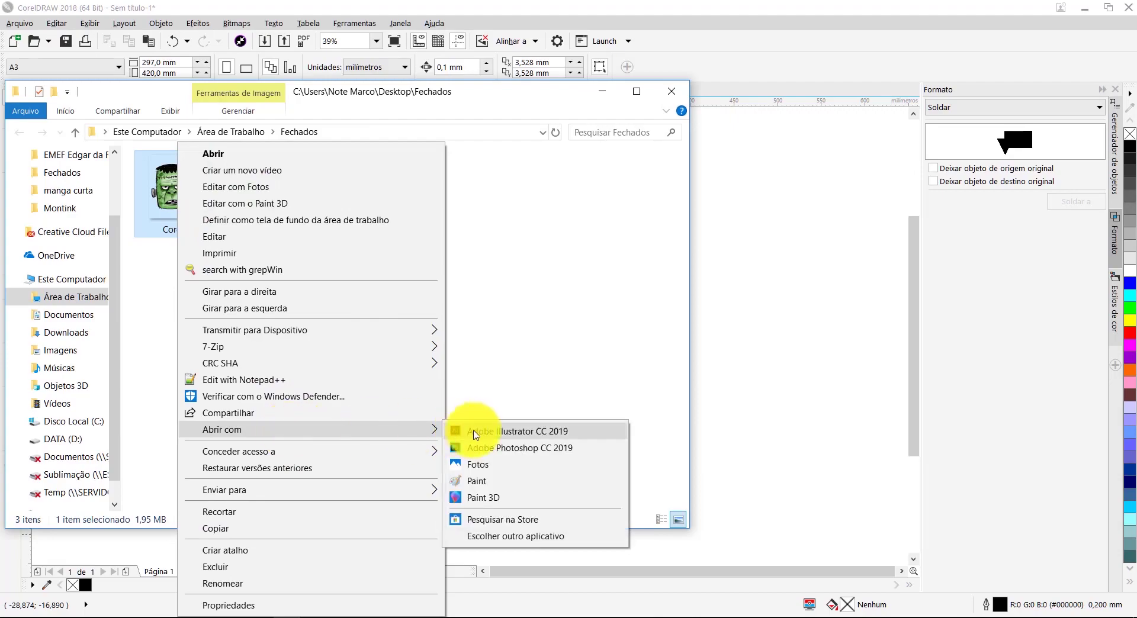
click(504, 448)
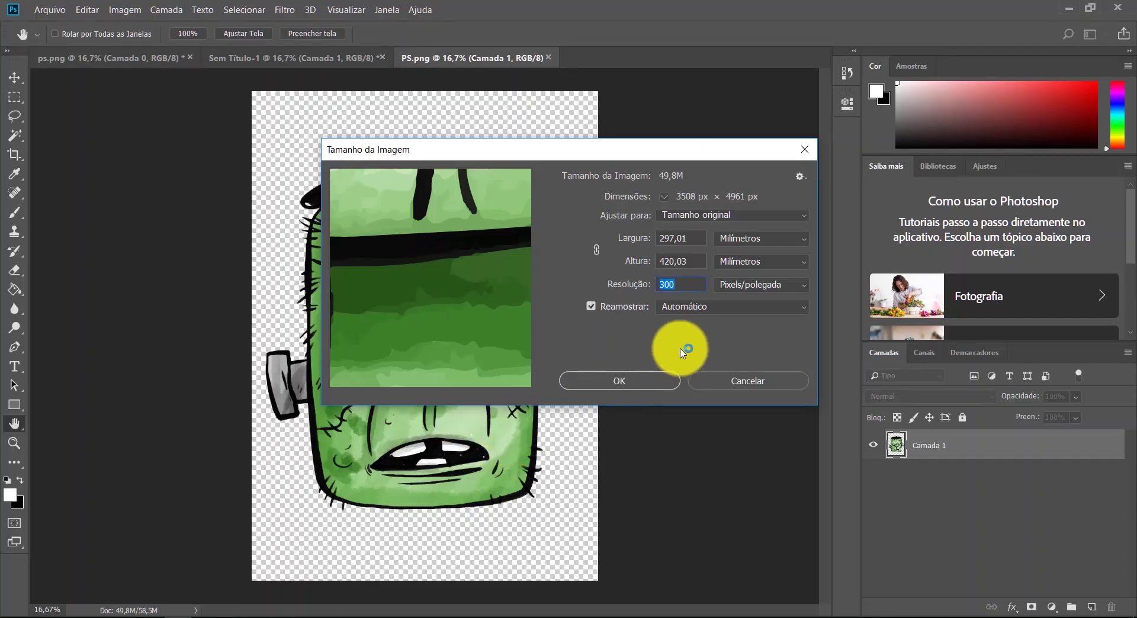
click(717, 384)
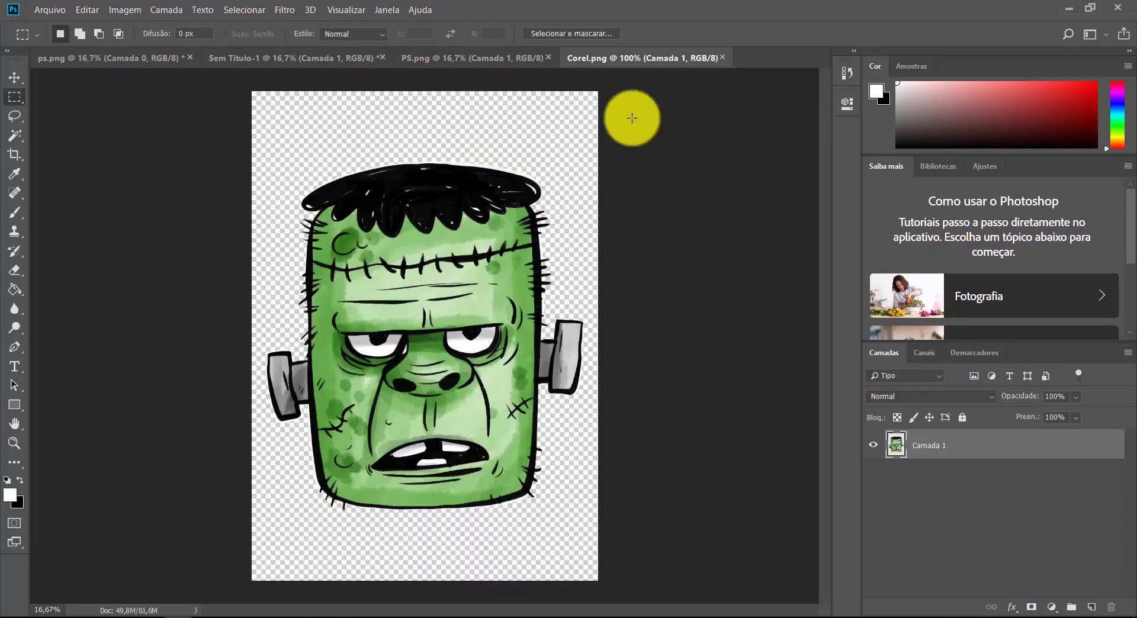
Step: Check the width, height and resolution of Corel.png in Image Size, leaving them unmodified
click(124, 10)
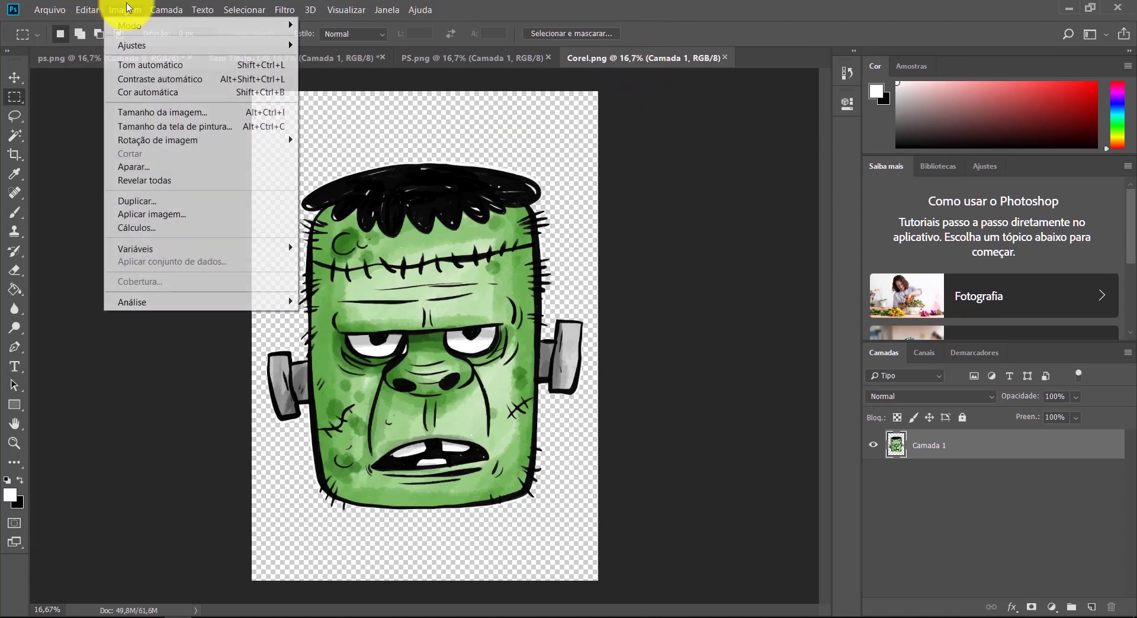
click(172, 120)
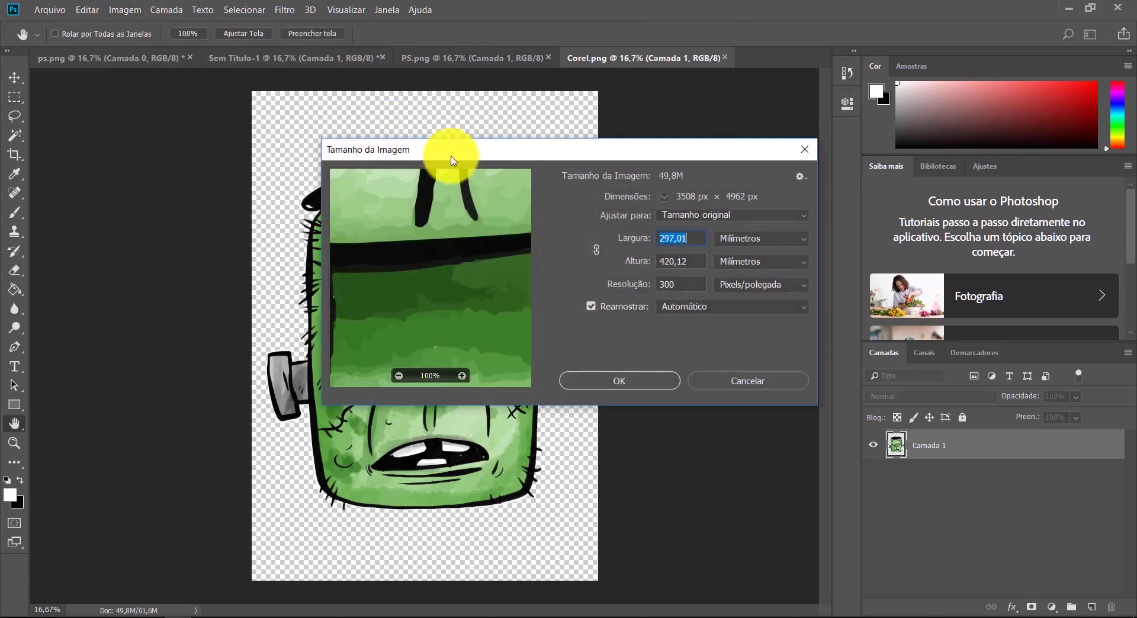
click(690, 259)
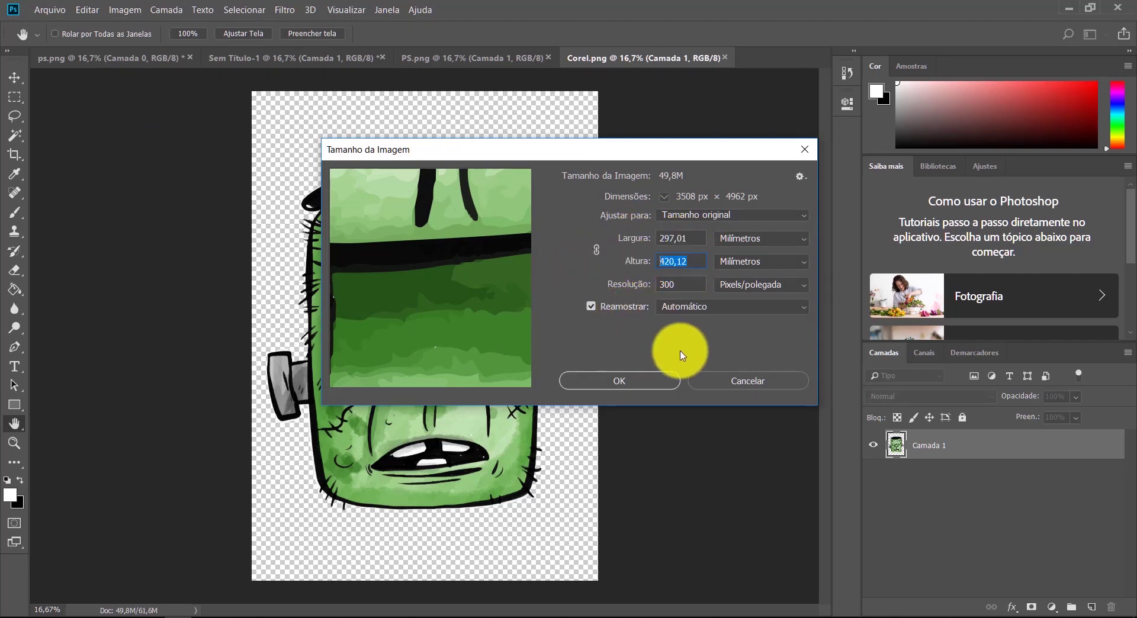
click(741, 384)
key(m)
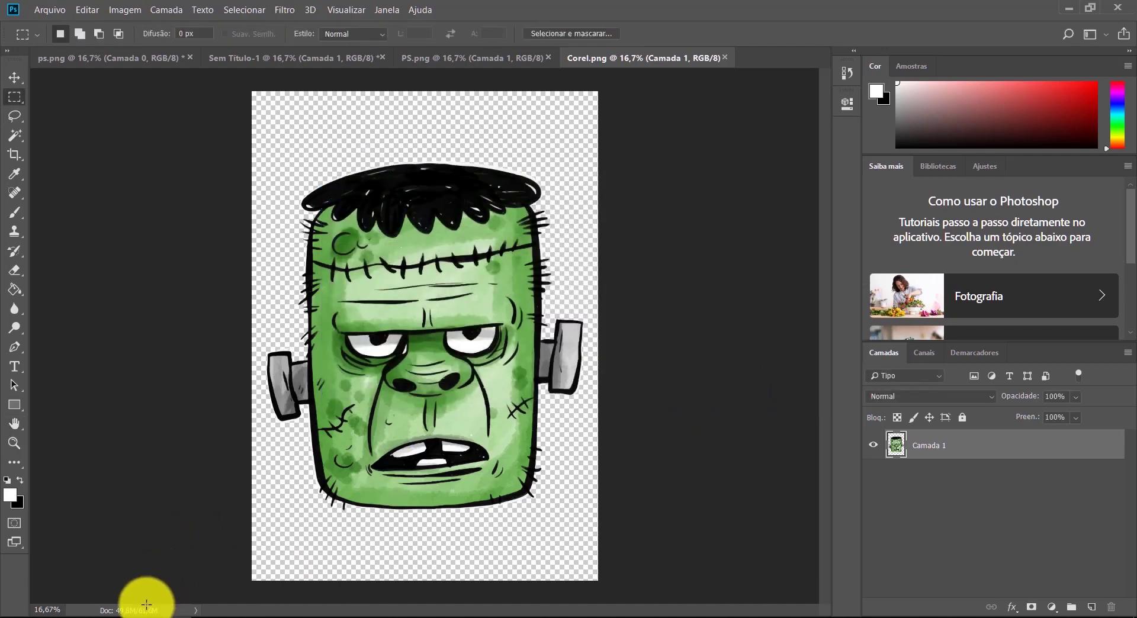
Step: Switch back to the untitled CorelDRAW document and import the Corel PNG from the Fechados folder, placing it beside the page
mouse_move(196, 615)
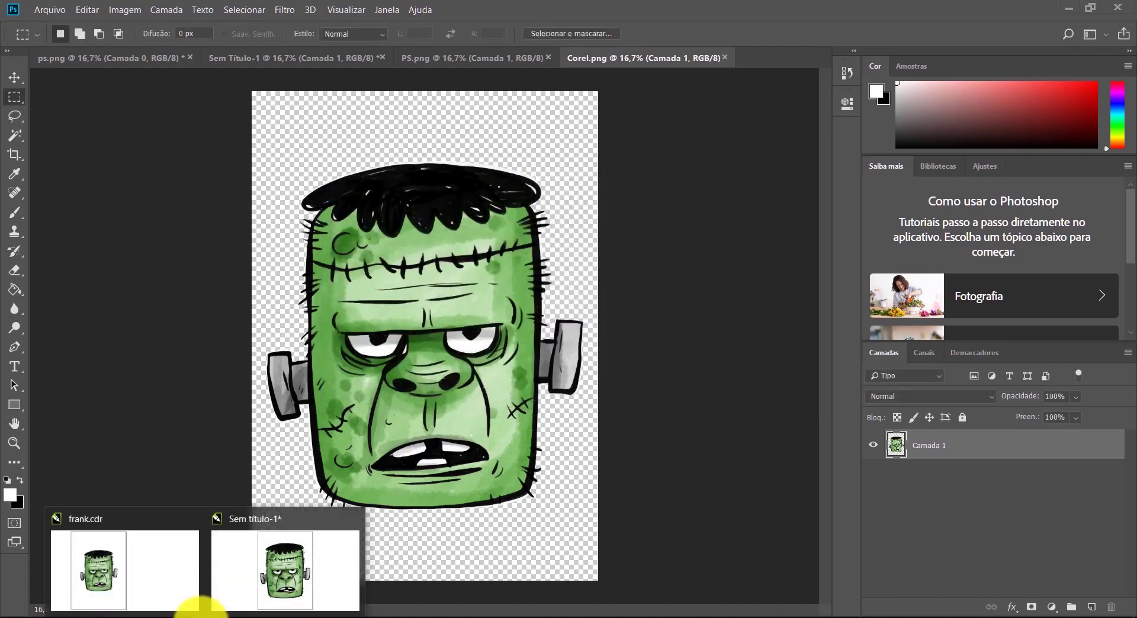
click(253, 577)
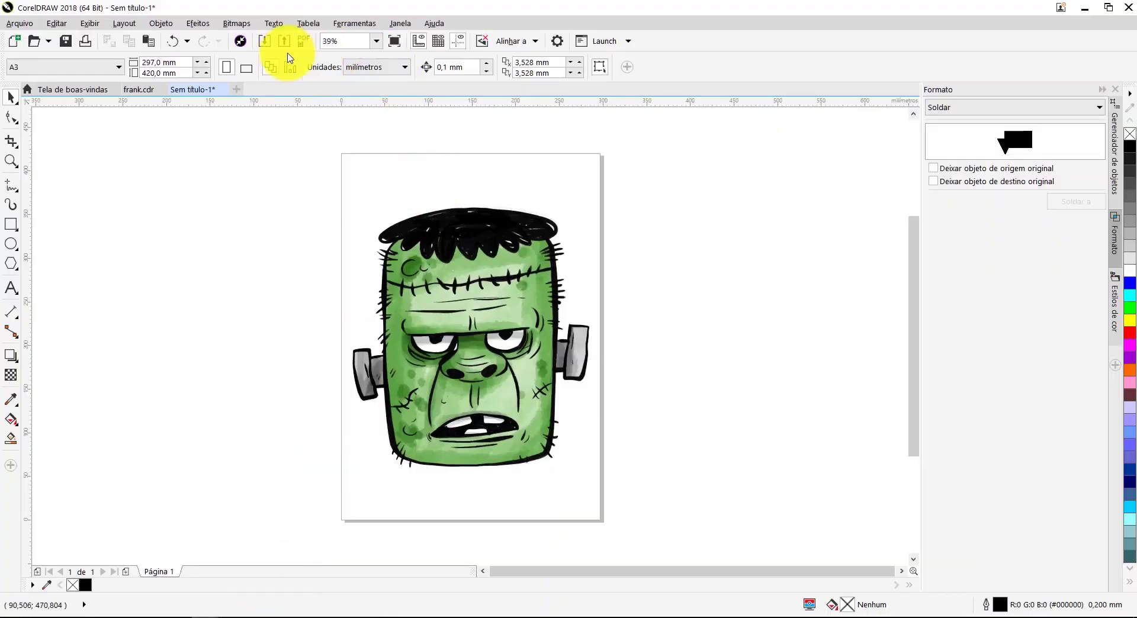
click(266, 42)
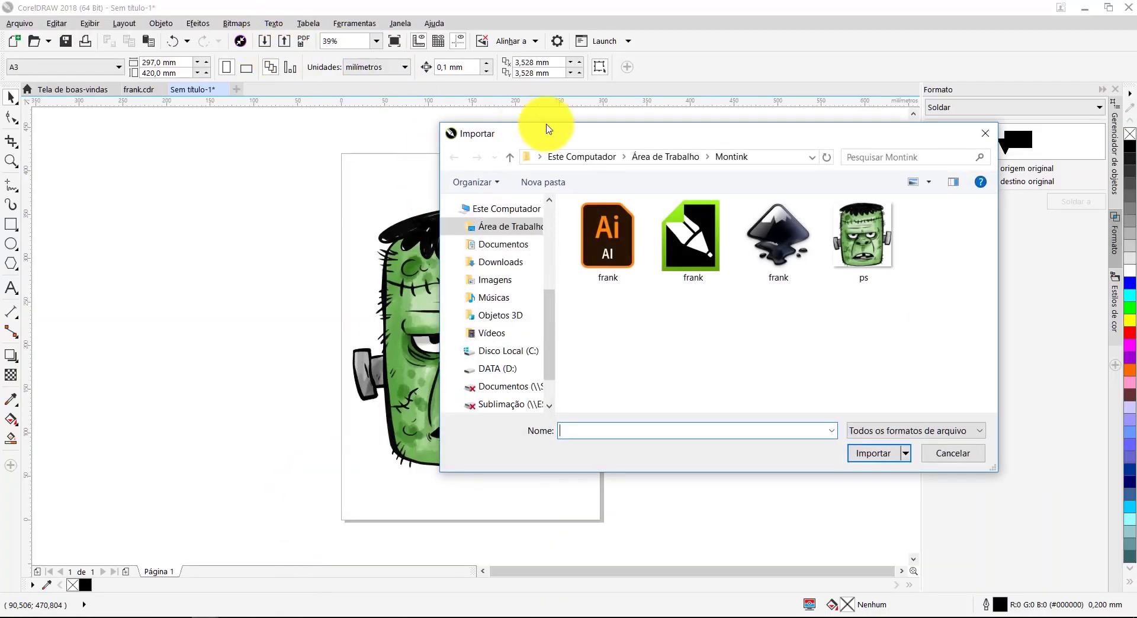
click(509, 227)
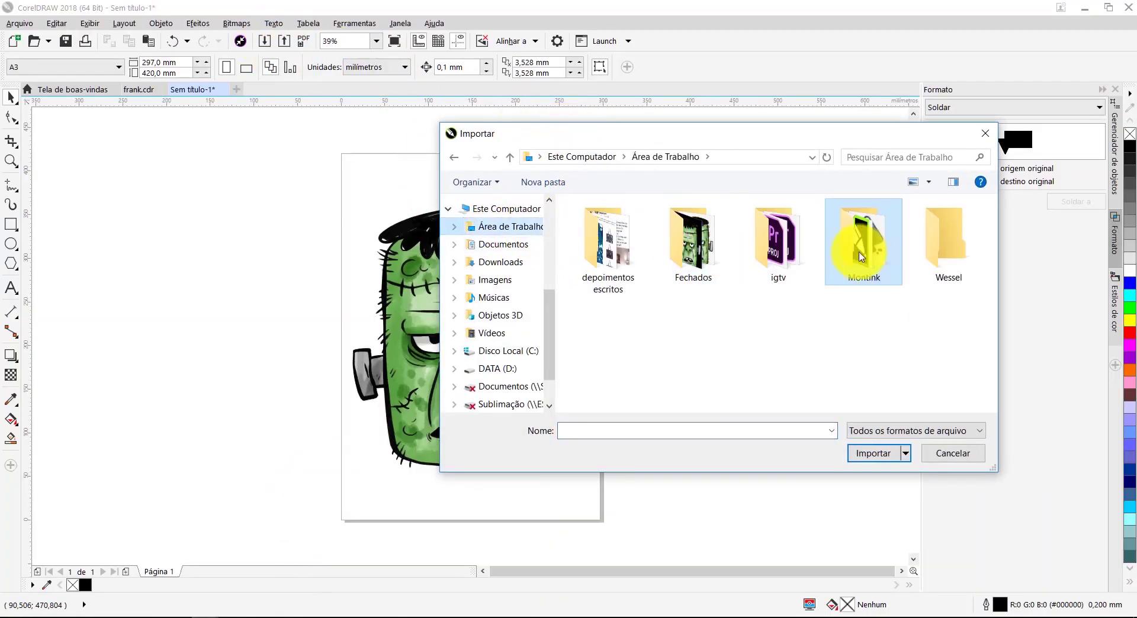
double_click(690, 242)
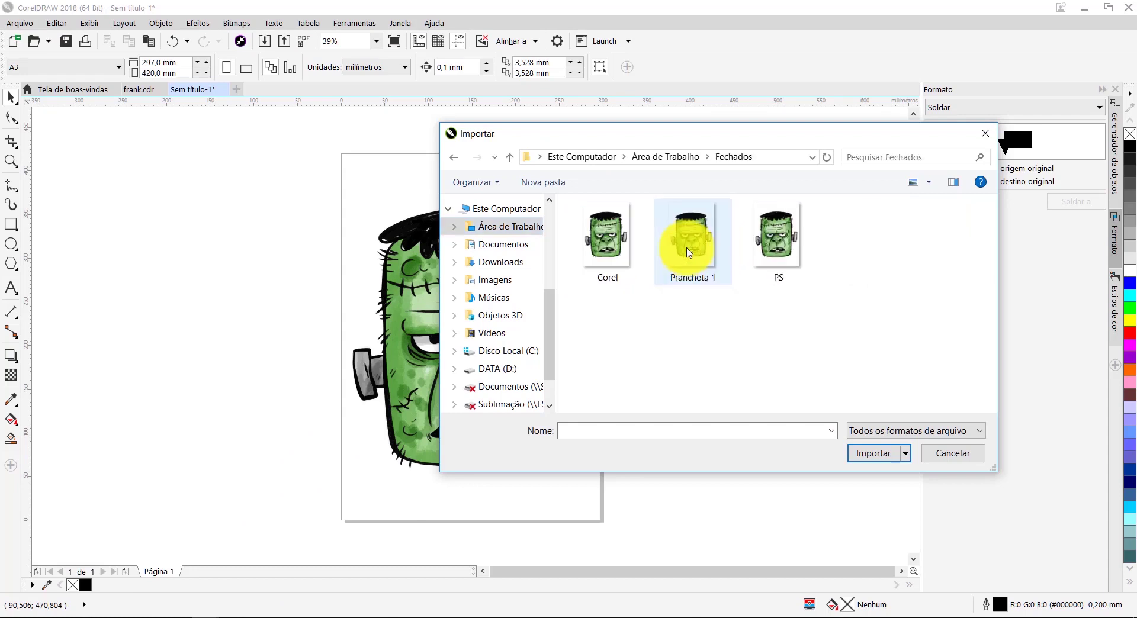
click(610, 260)
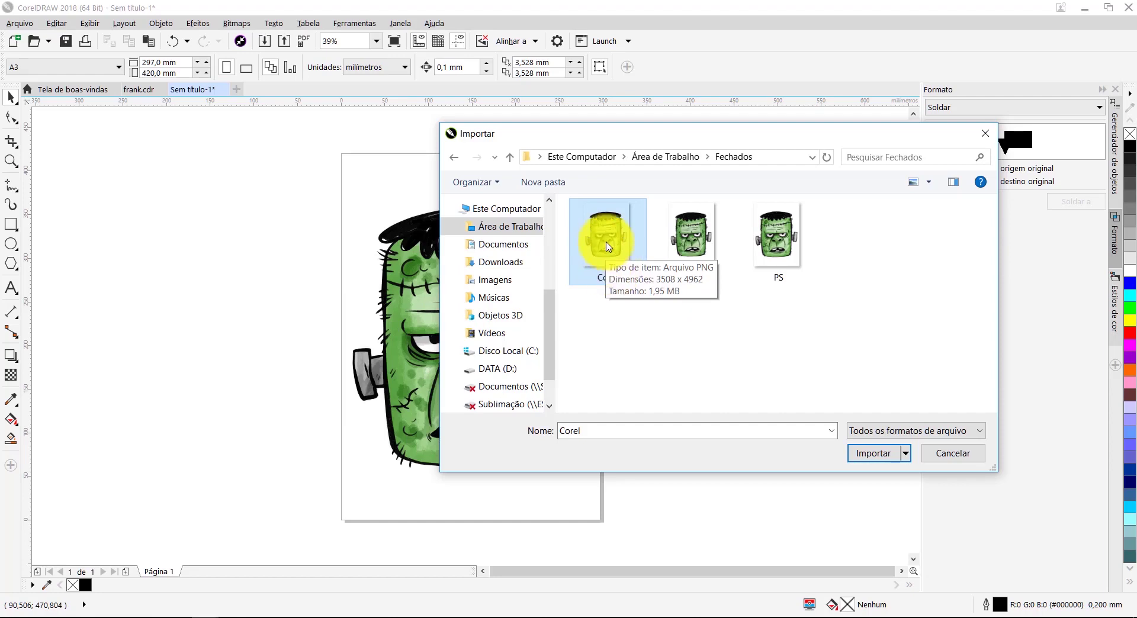
double_click(607, 256)
click(647, 155)
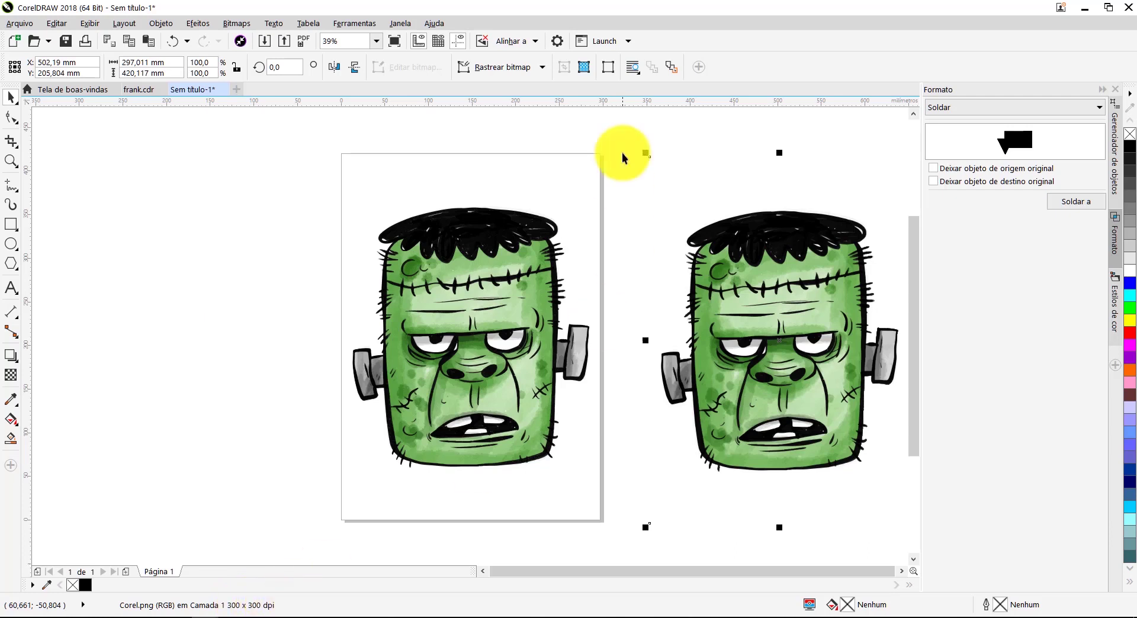
Step: Select the imported Frankenstein image and check its colour mode, resolution, width and height
click(604, 148)
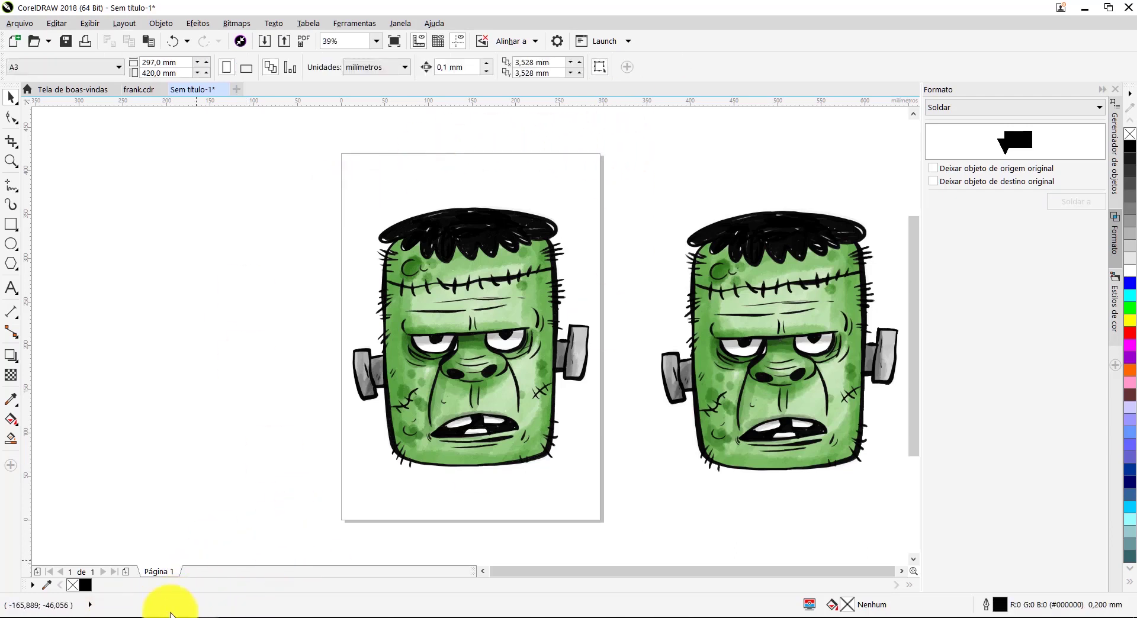
click(825, 330)
click(772, 291)
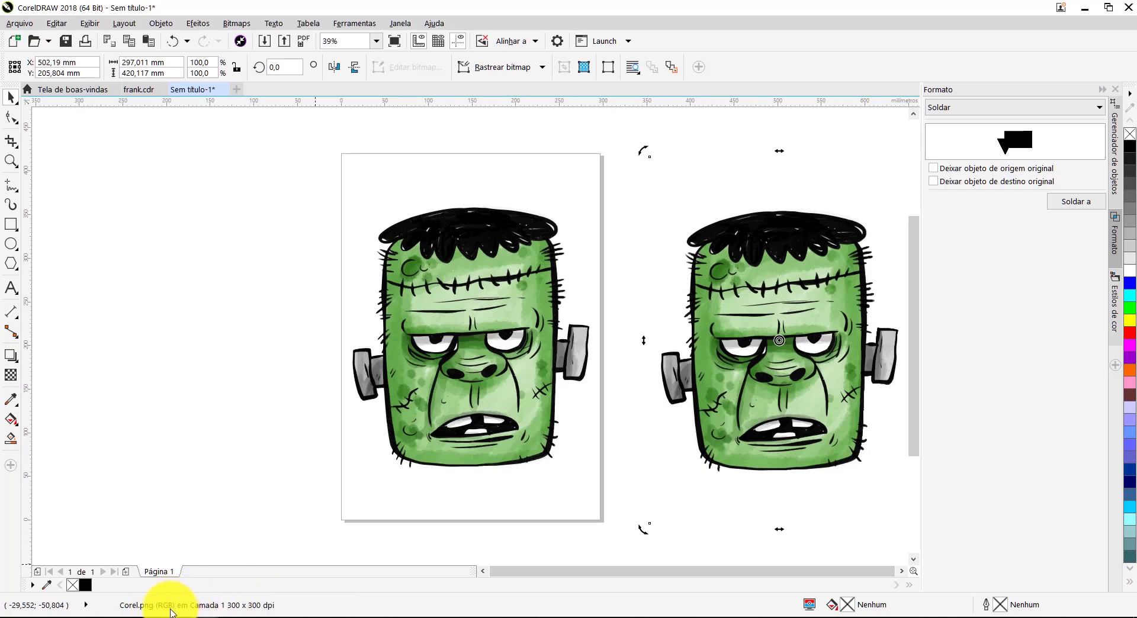
click(750, 294)
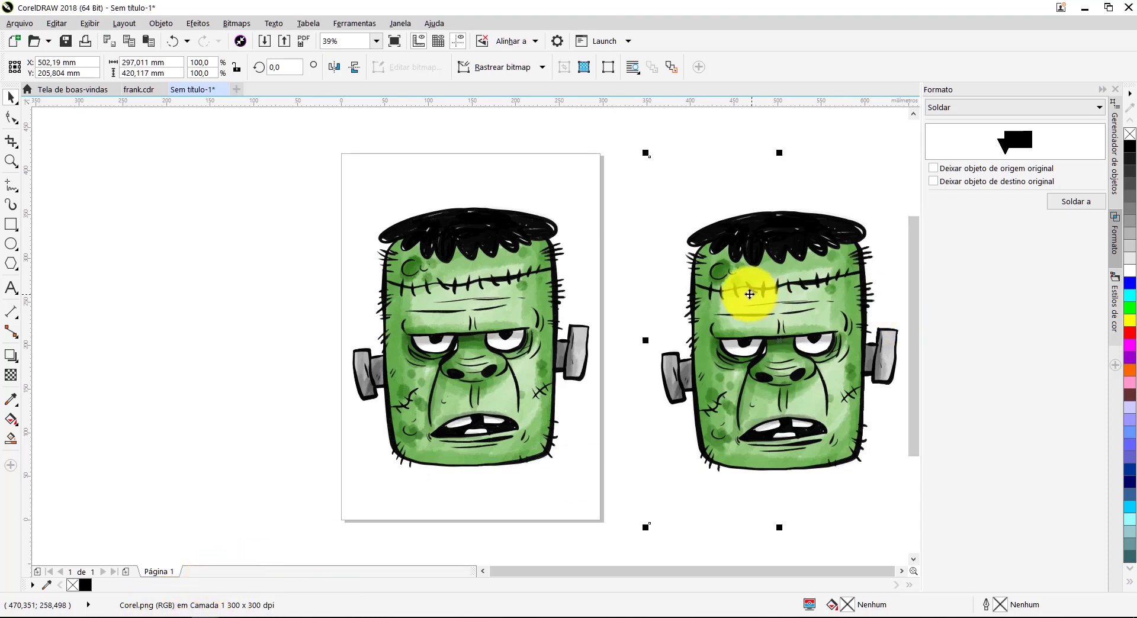
double_click(131, 62)
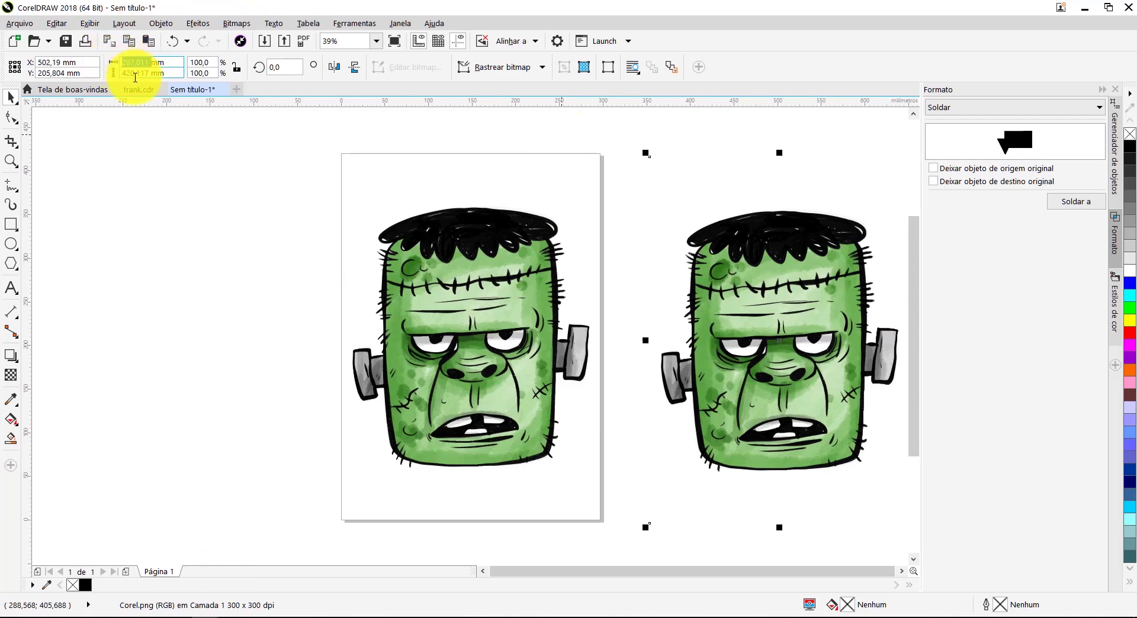
click(140, 162)
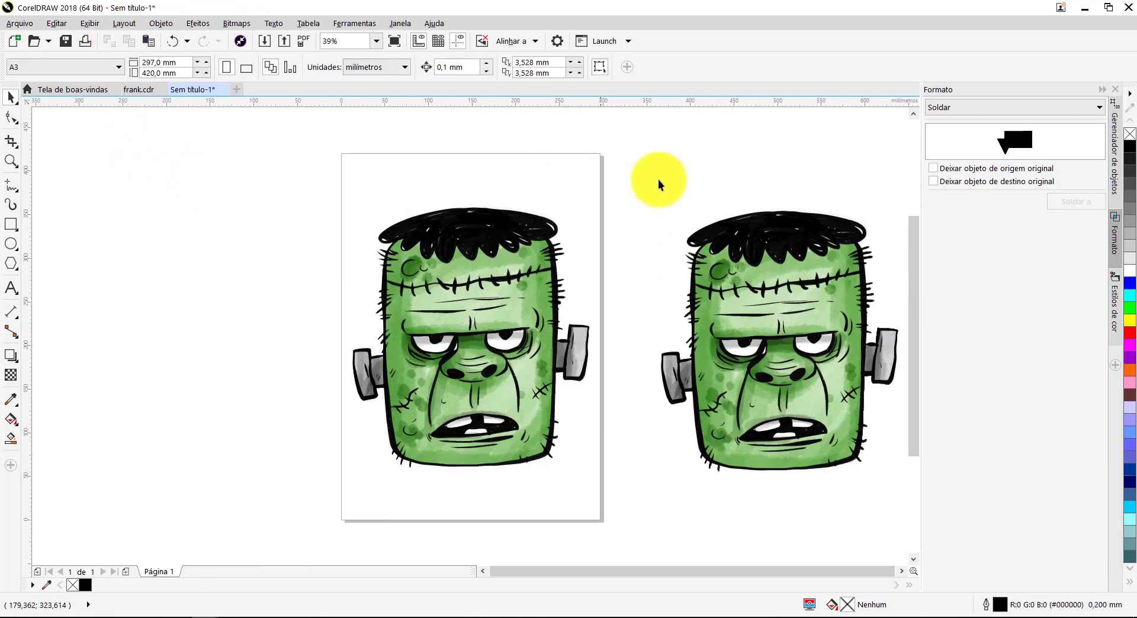
click(767, 314)
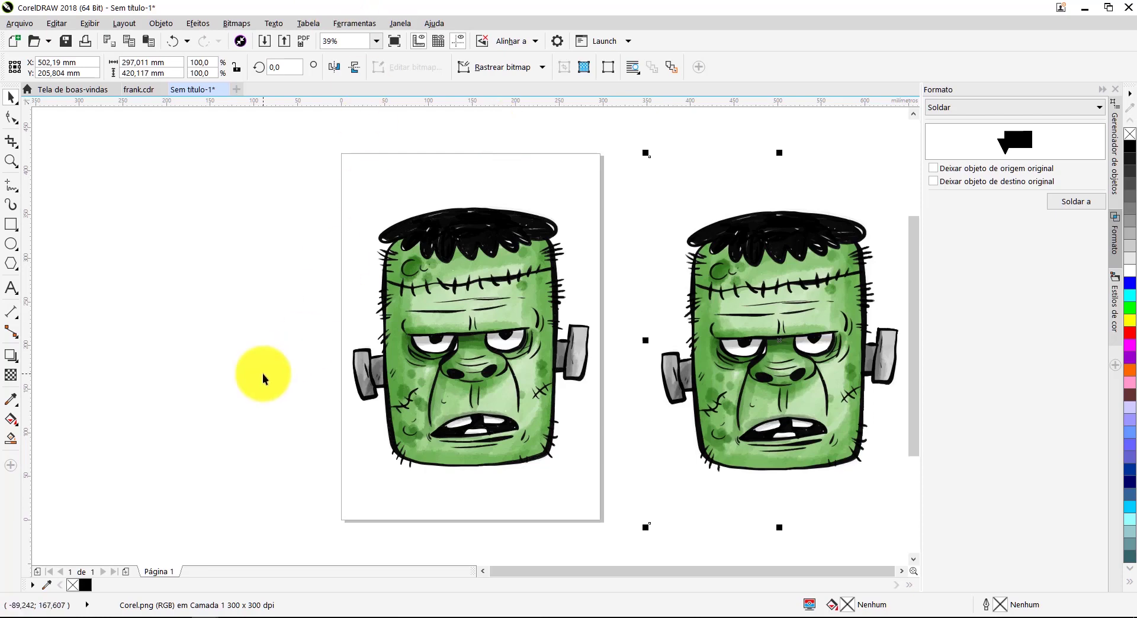
Step: Switch to the frank.svg document in Inkscape and check the pixel size of its Frankenstein image, leaving it deselected
click(220, 617)
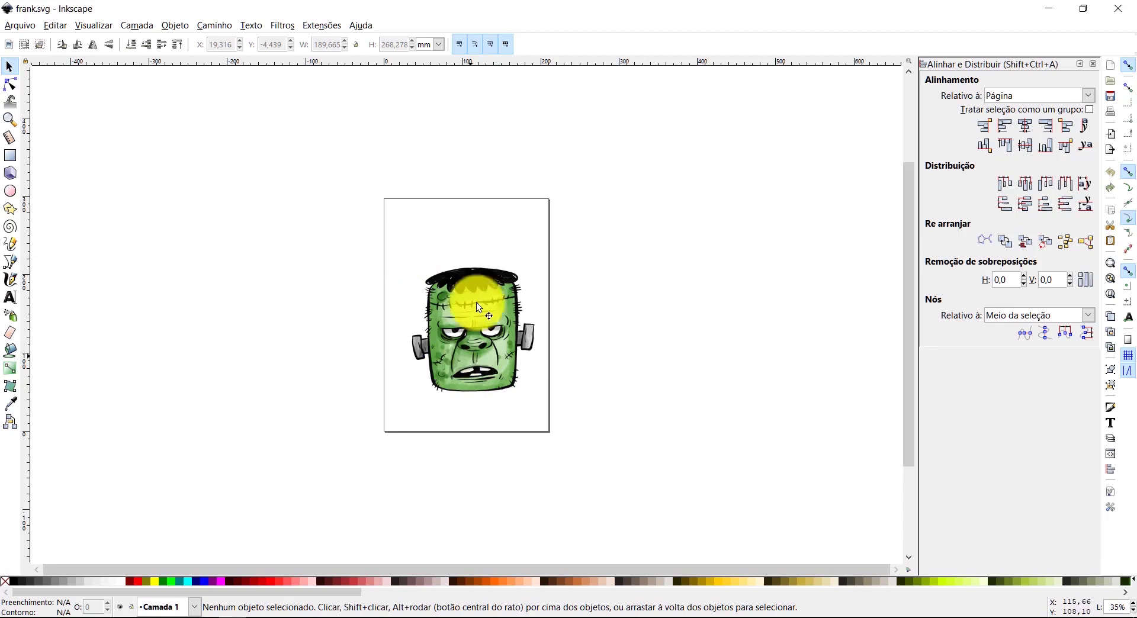
click(453, 305)
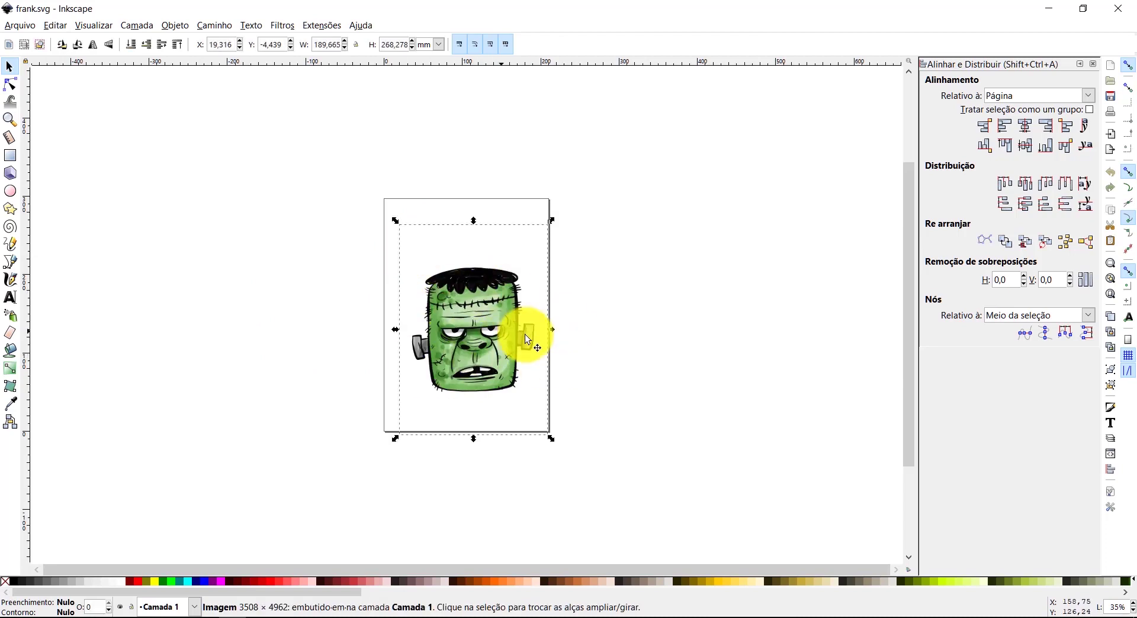
click(634, 297)
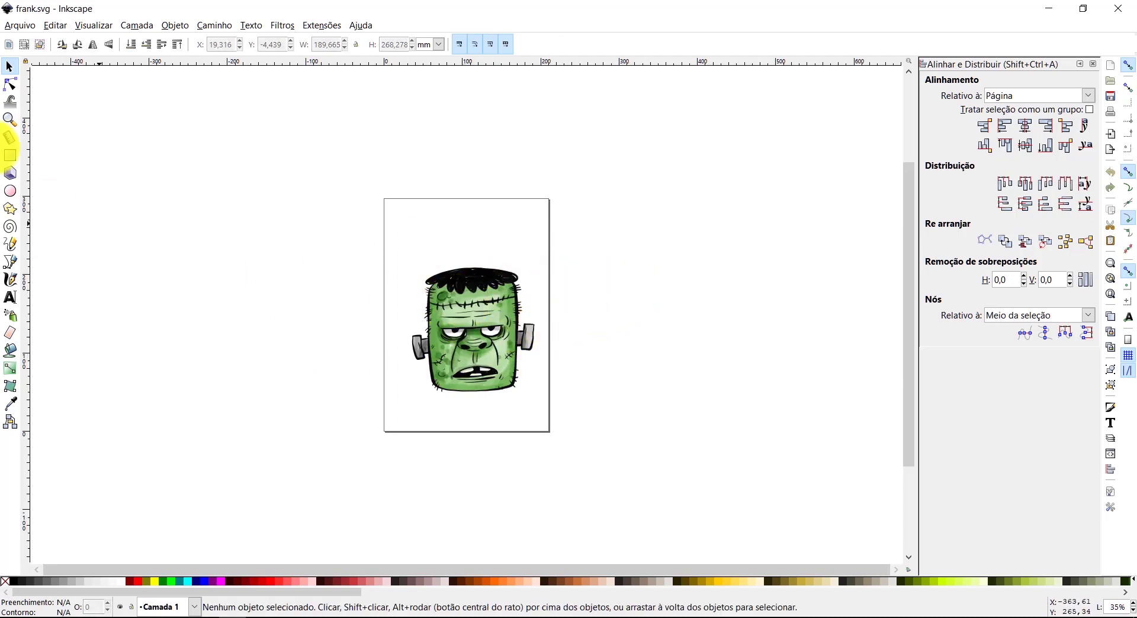
Step: Create a document from the Page template with size A3, Vertical orientation and a Gray Opaque background
click(22, 26)
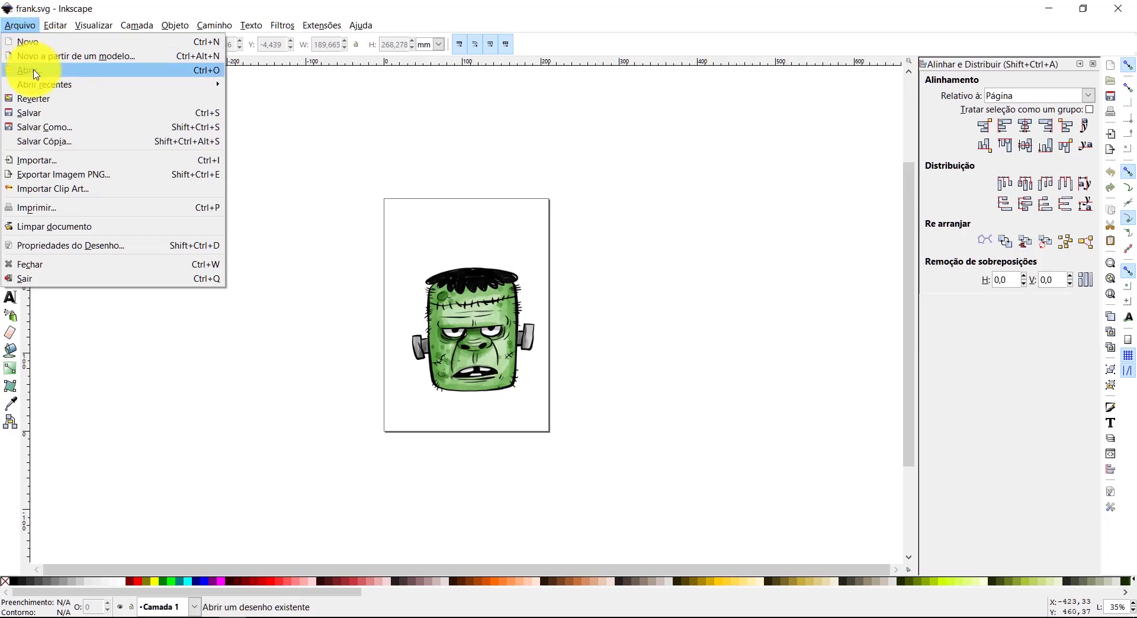
click(48, 56)
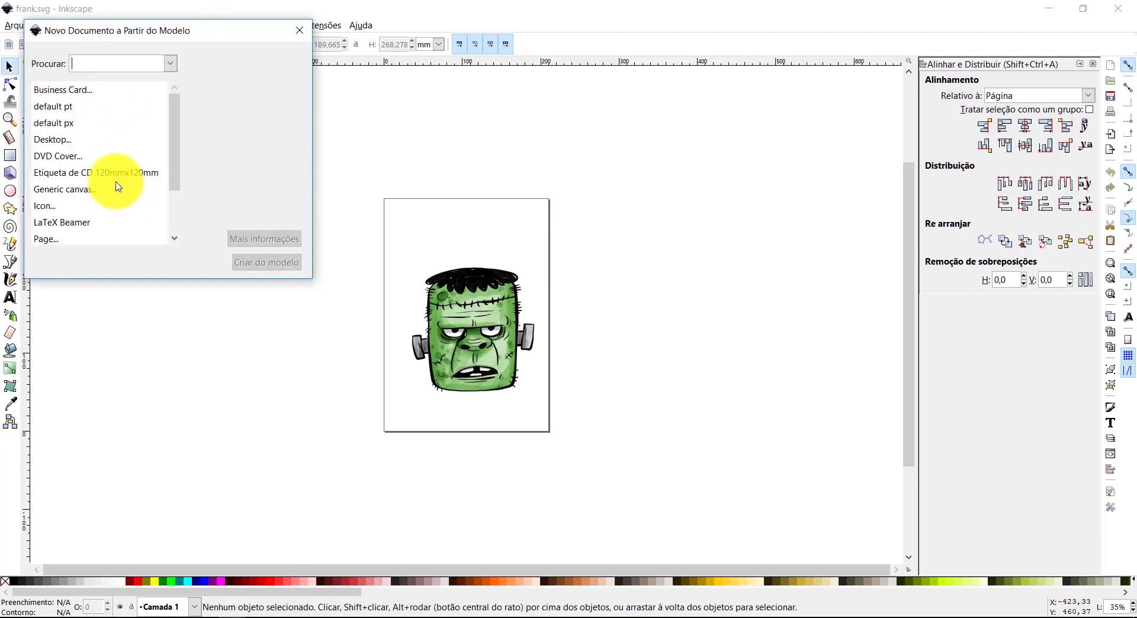
click(44, 241)
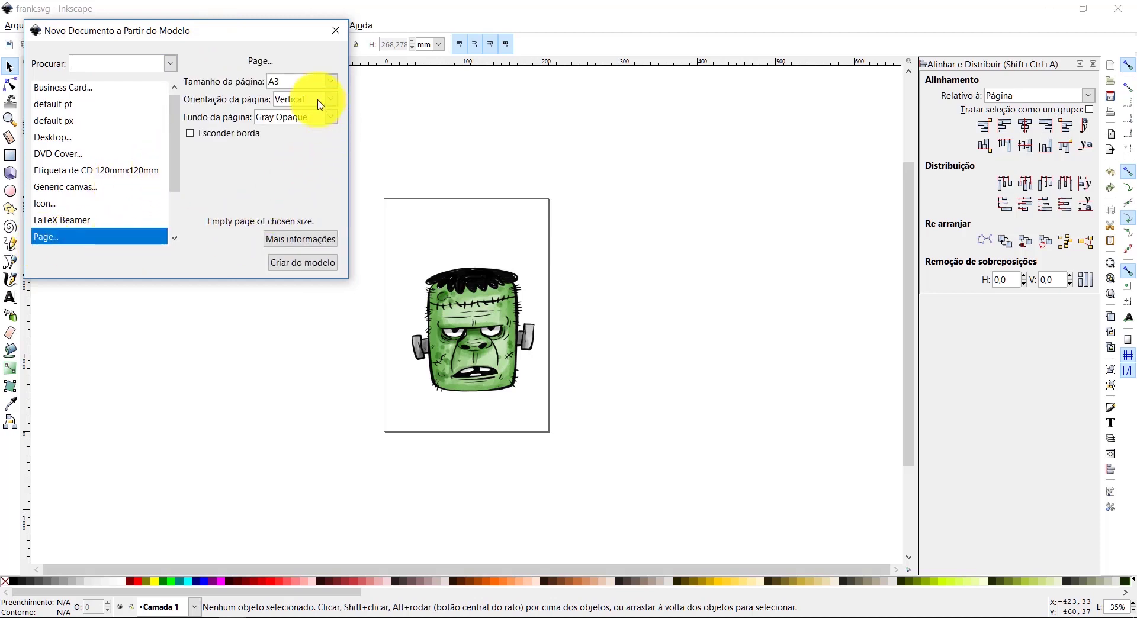
click(331, 87)
click(284, 100)
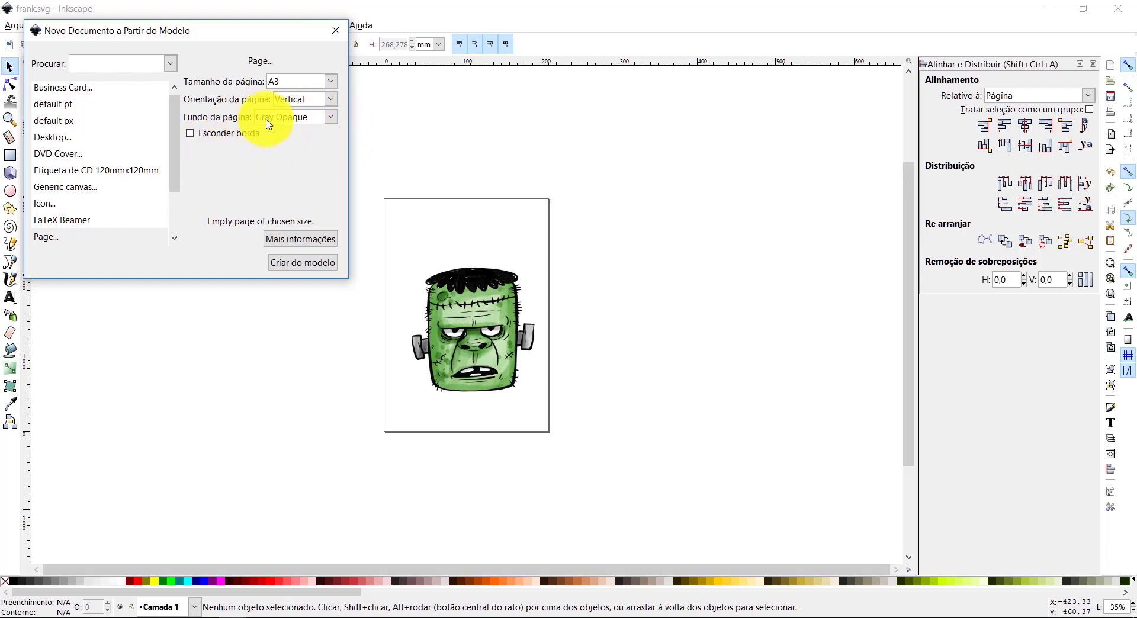
click(330, 118)
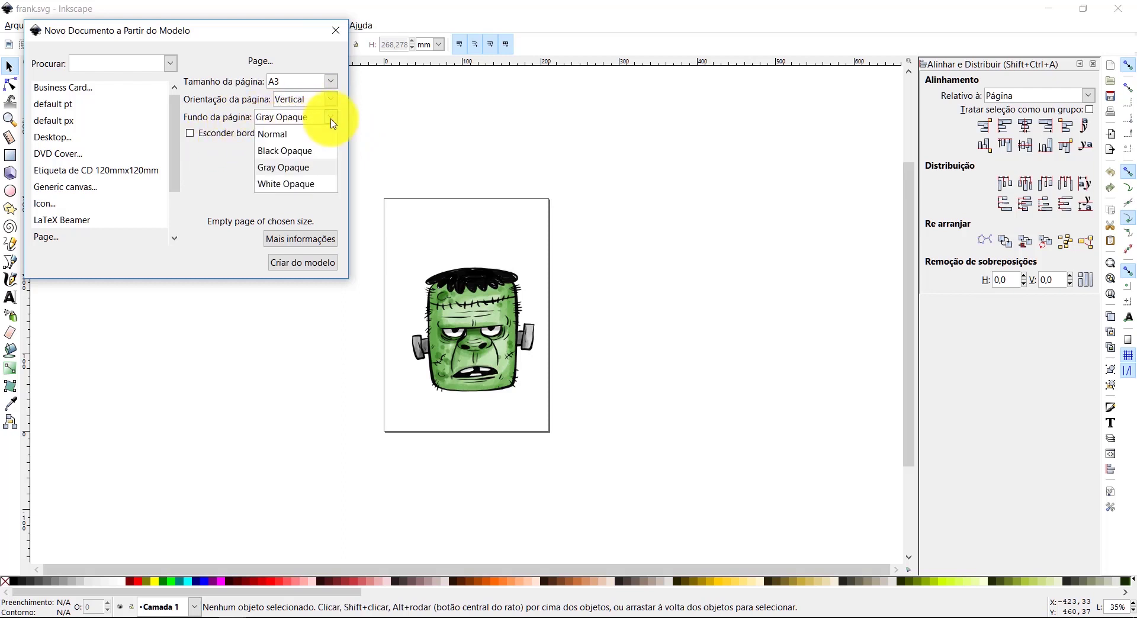
click(331, 120)
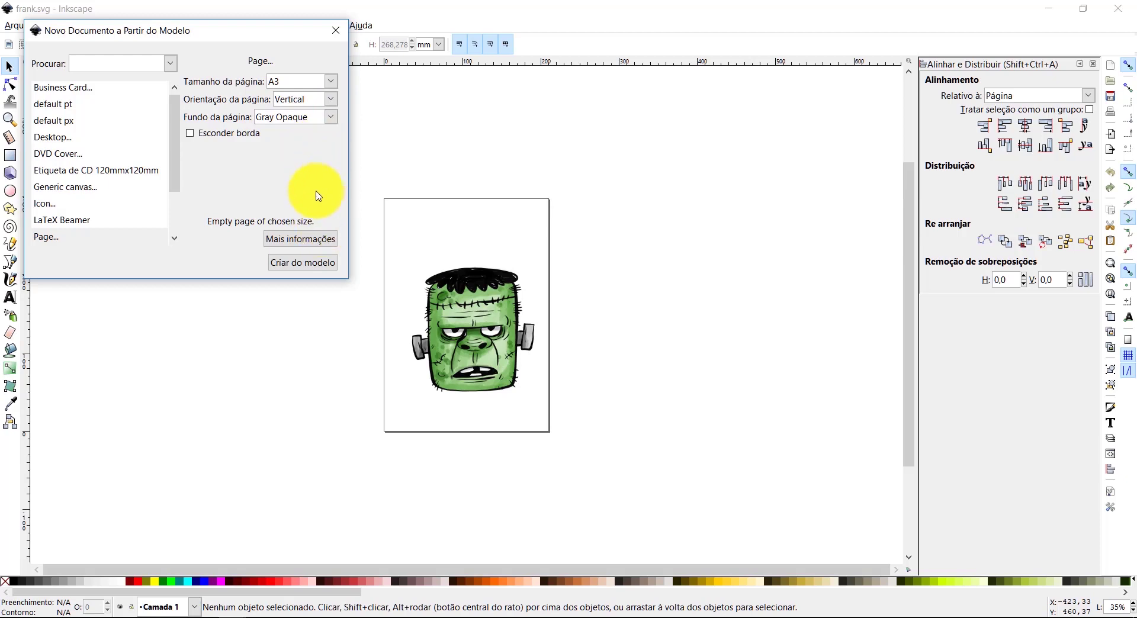
click(314, 268)
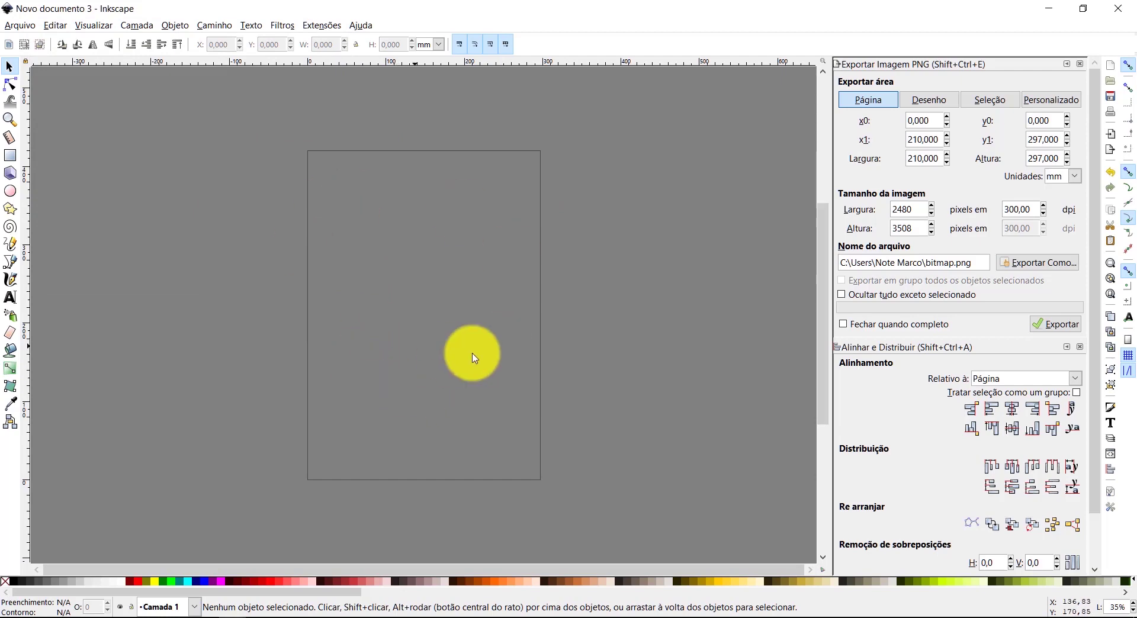
Step: Copy the Frankenstein image from frank.svg and paste it into the new A3 document
mouse_move(223, 613)
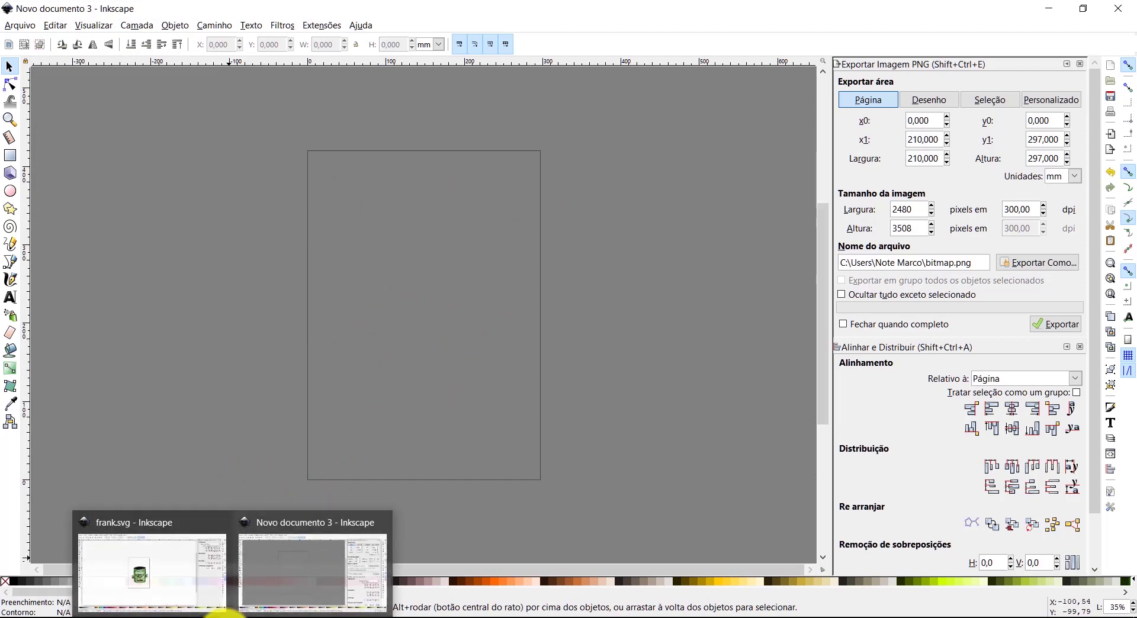
click(190, 572)
click(473, 335)
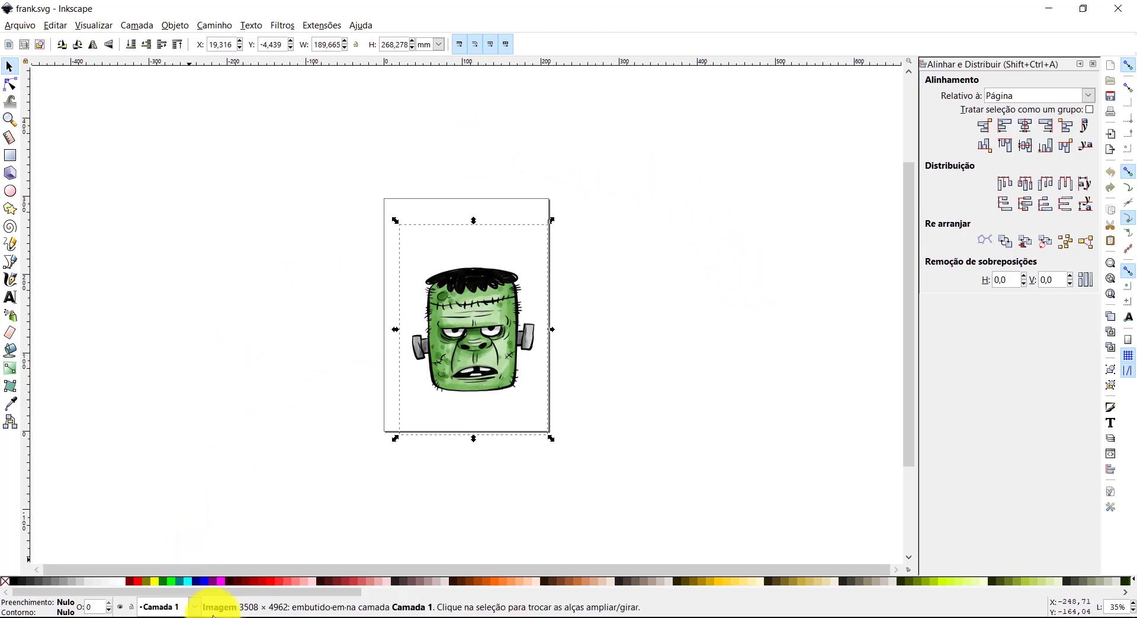
mouse_move(231, 616)
click(292, 579)
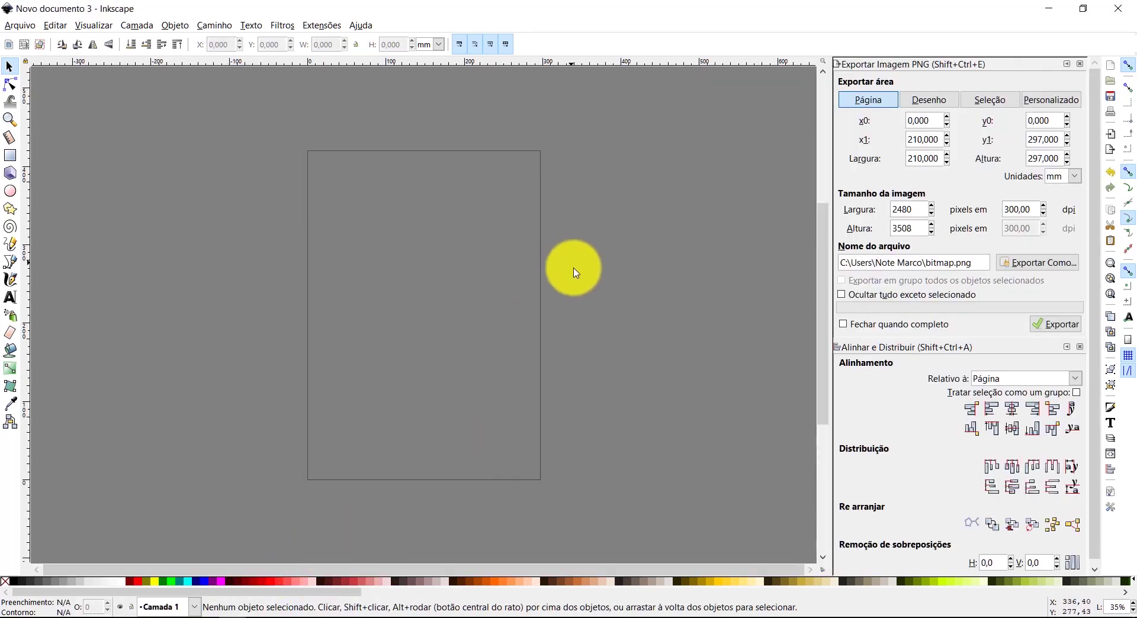
key(ctrl+v)
Step: Move the pasted image onto the page and enlarge it to about 289 × 388 mm, nearly filling the A3 page
drag(519, 272, 428, 315)
drag(504, 204, 557, 139)
drag(352, 426, 327, 456)
click(445, 291)
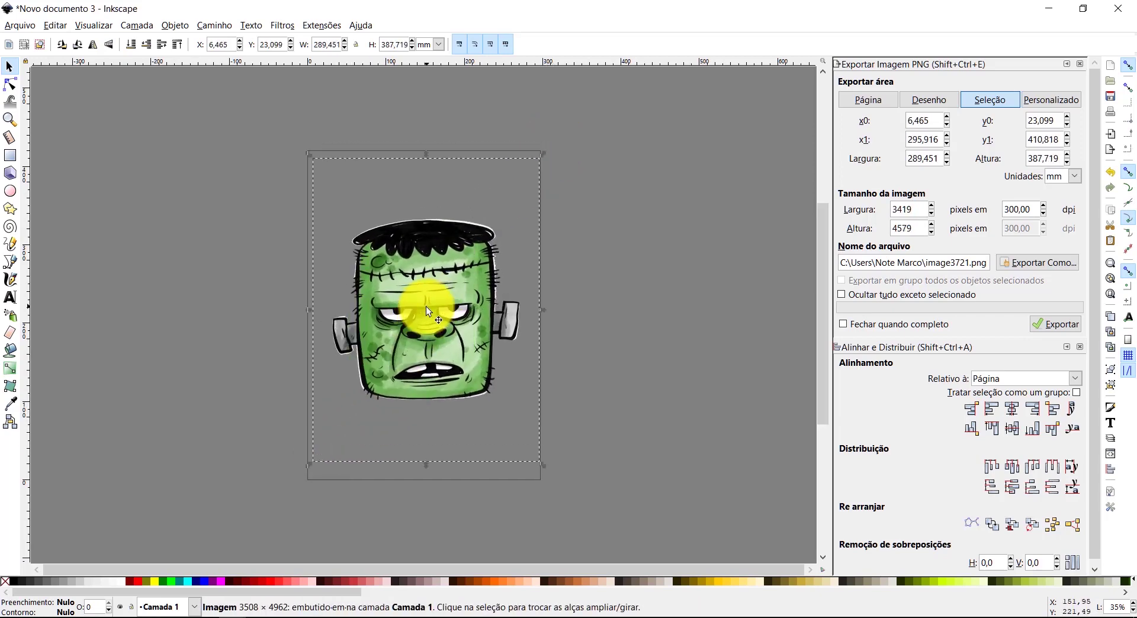
Step: Centre the Frankenstein image horizontally and vertically relative to the page (Página), closing the PNG export settings and leaving it deselected
drag(425, 307, 564, 261)
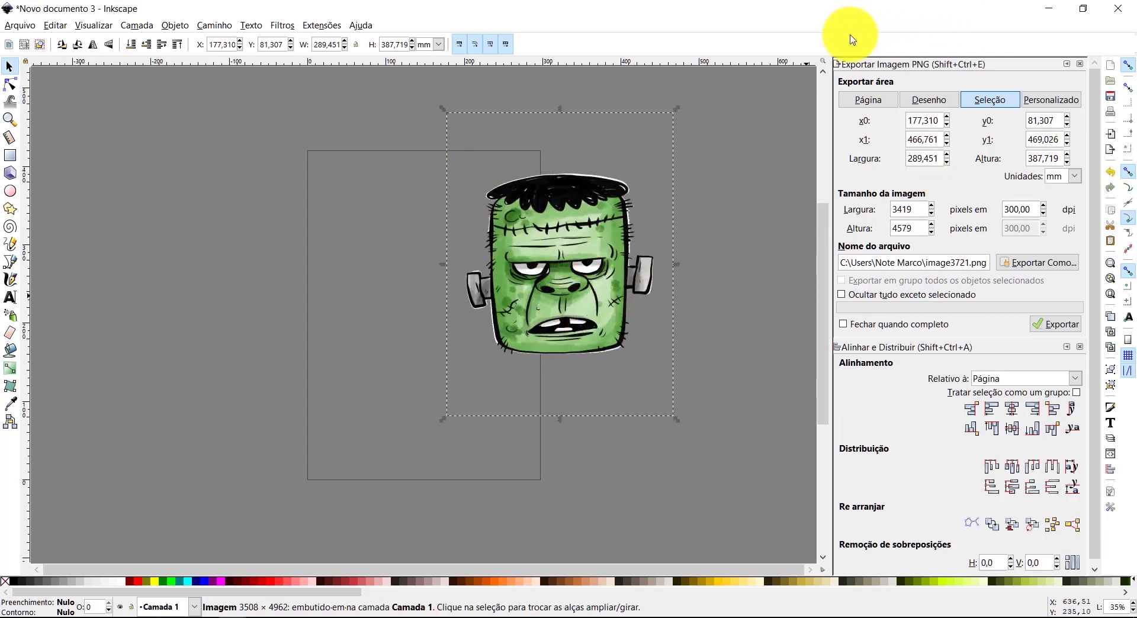
click(1080, 64)
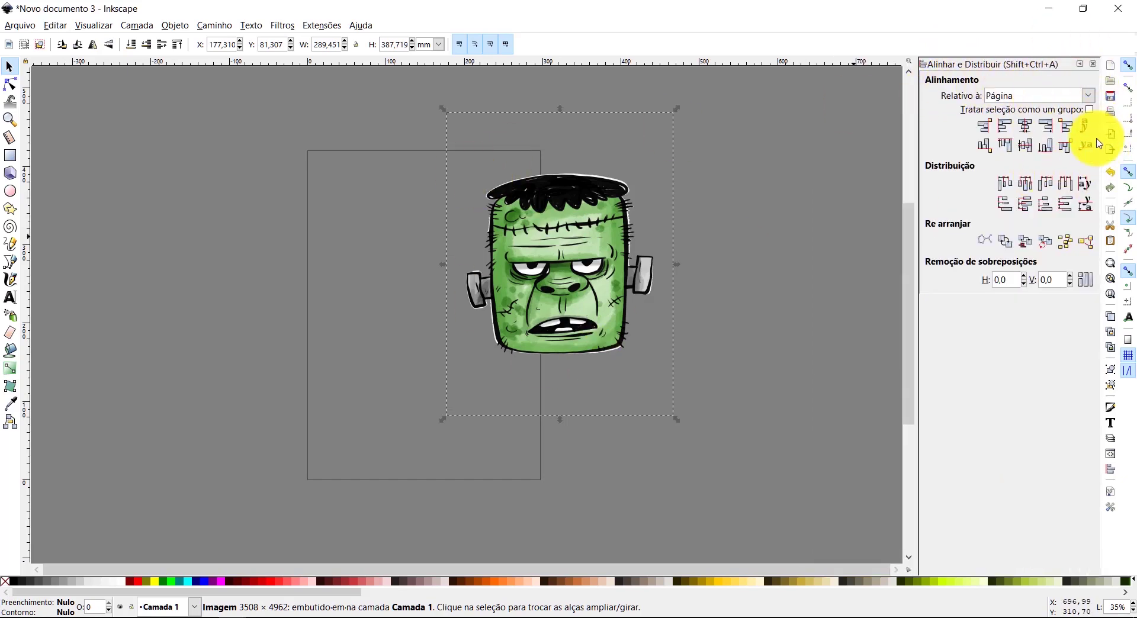
click(1091, 98)
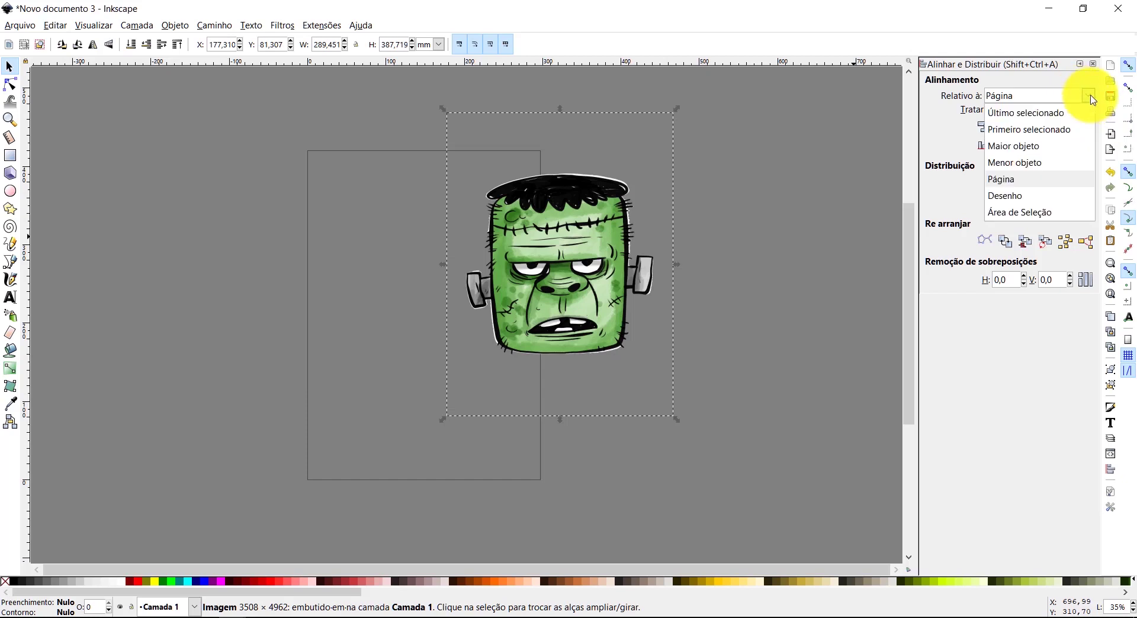
click(1005, 182)
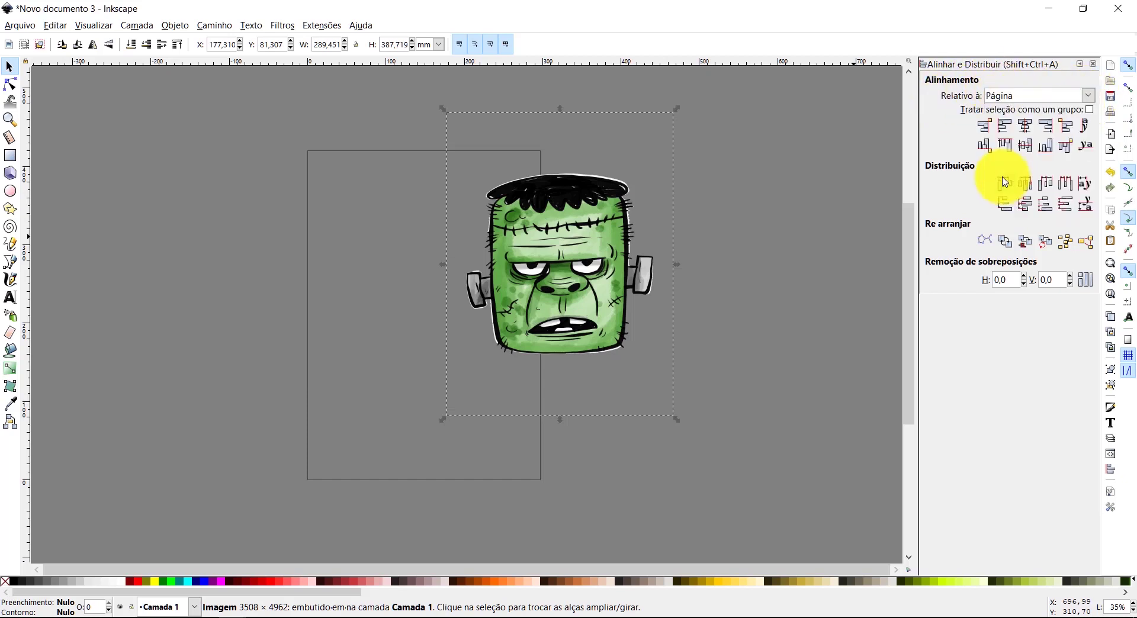
click(1027, 129)
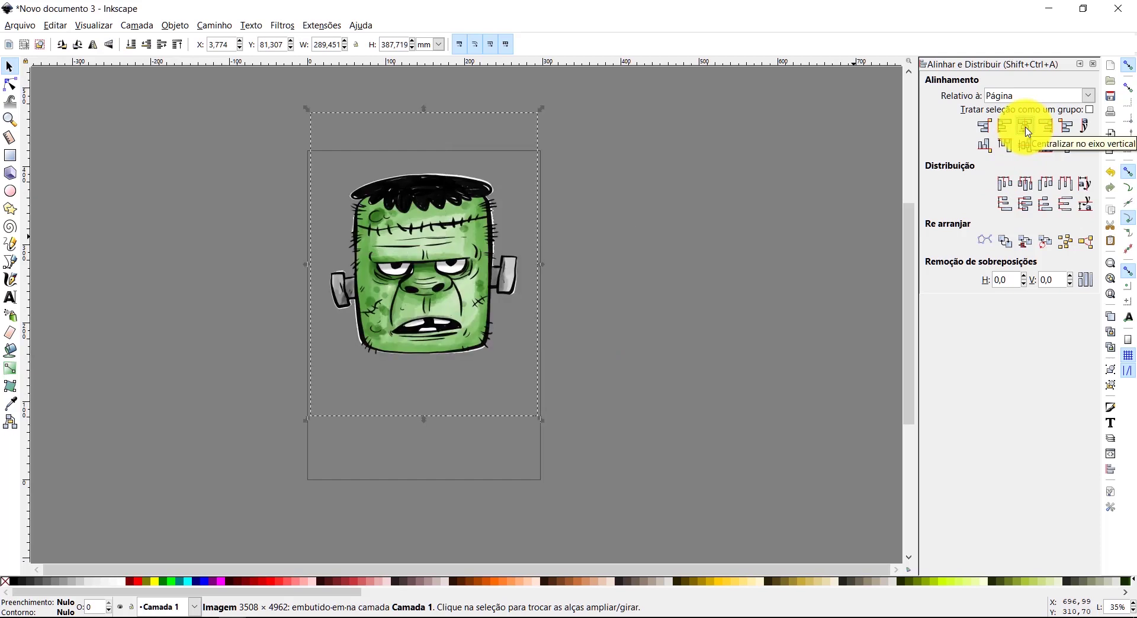
click(1025, 145)
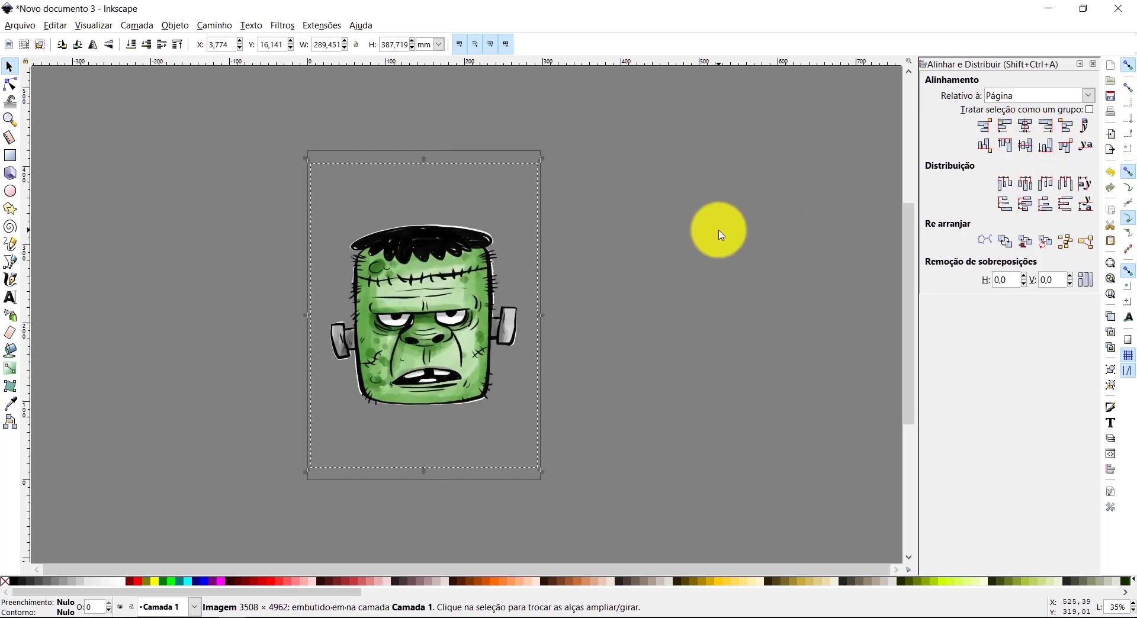
click(722, 234)
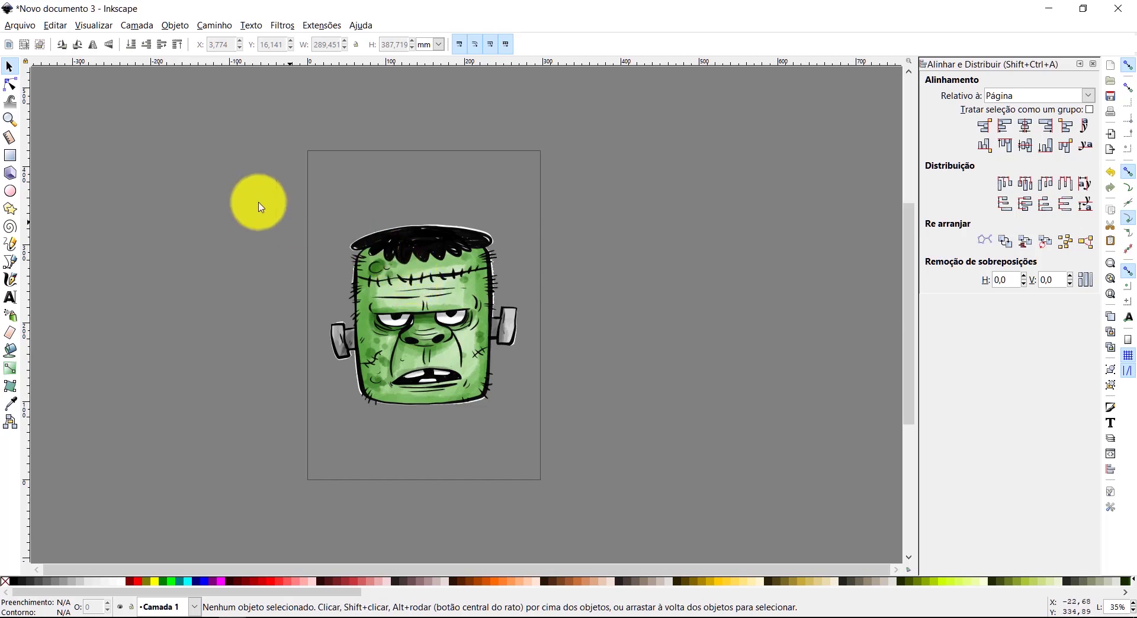
Step: Make the page background fully transparent in the document properties by setting the background colour's alpha to 0
click(21, 27)
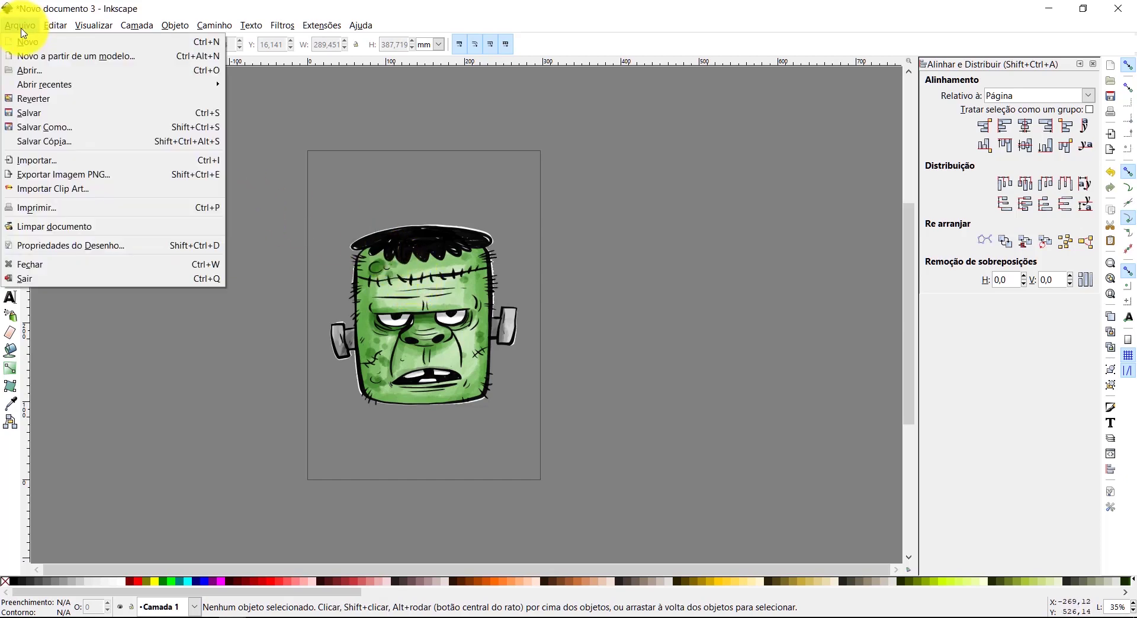
click(114, 252)
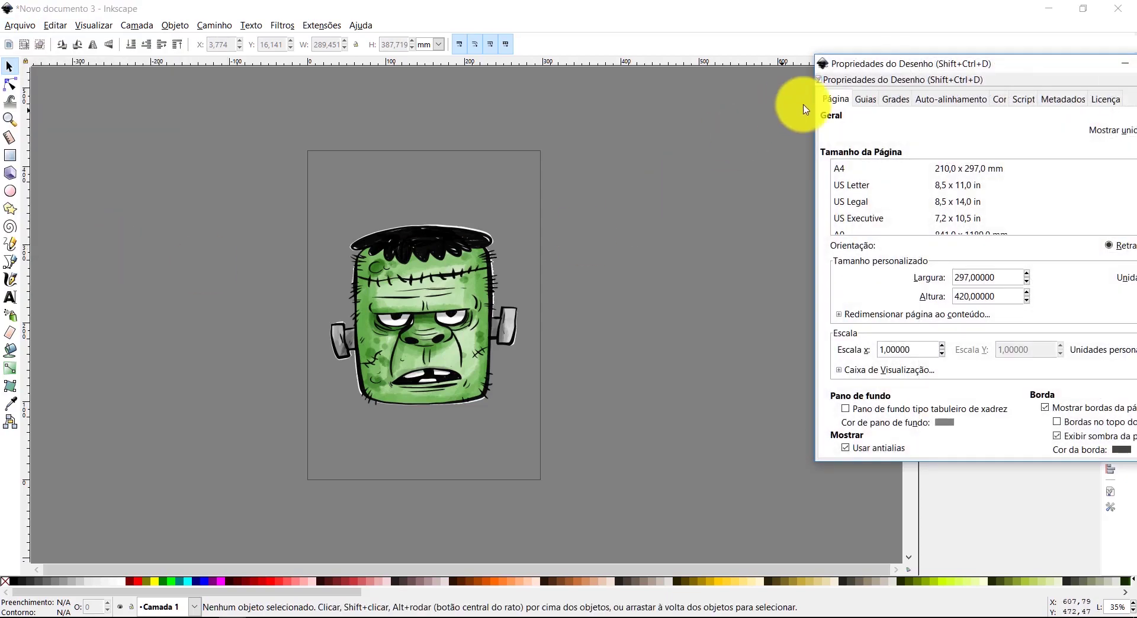
drag(826, 64, 538, 74)
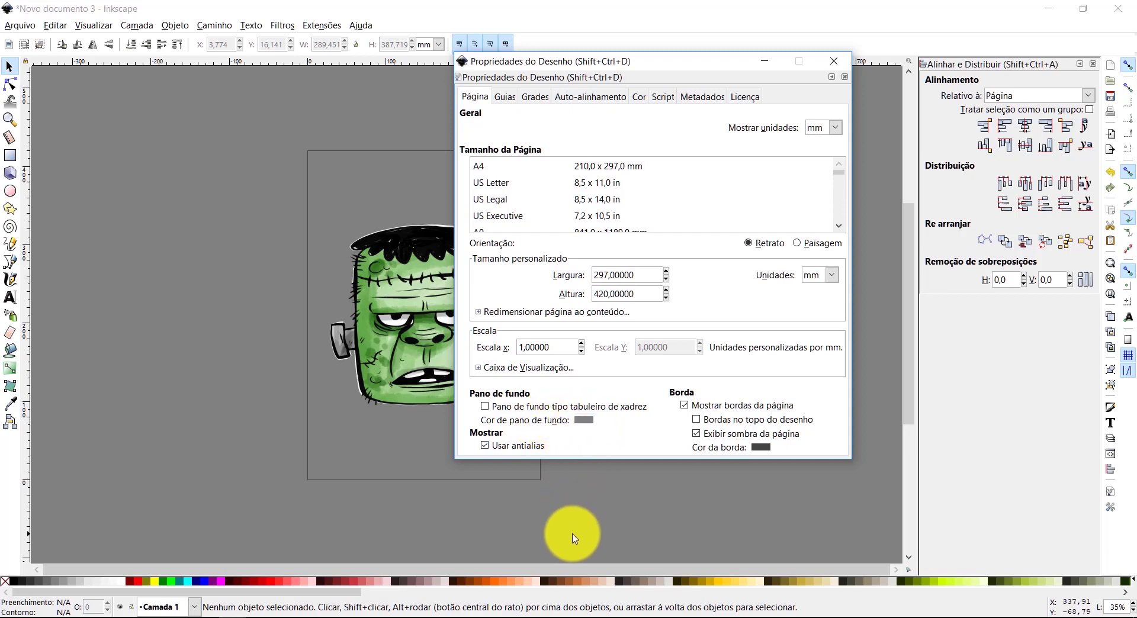
click(591, 421)
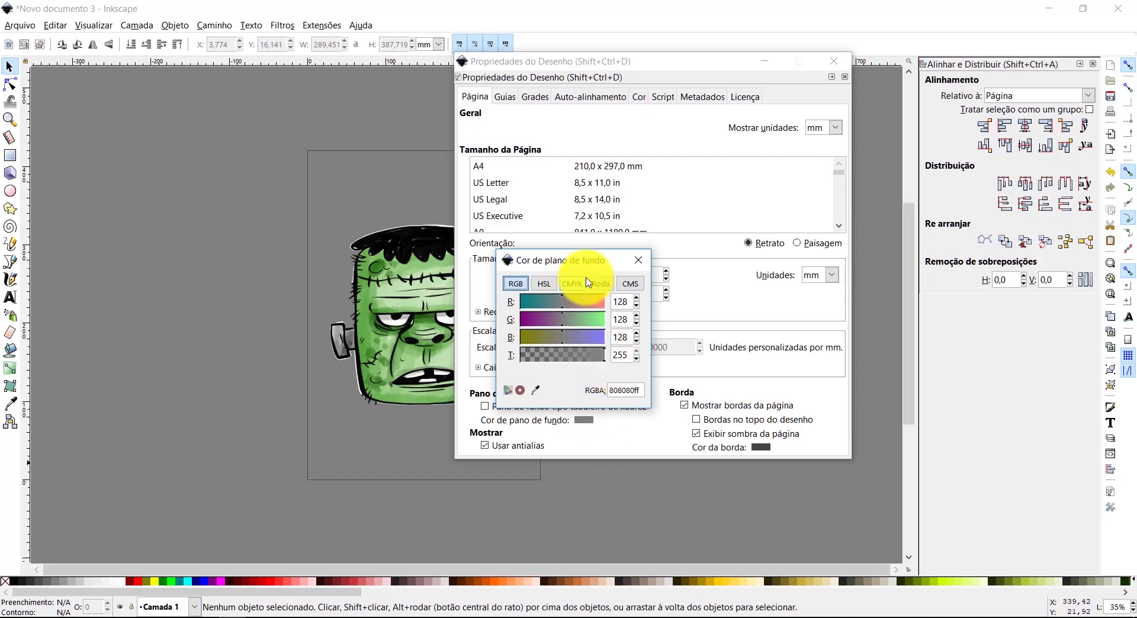
drag(590, 265, 450, 287)
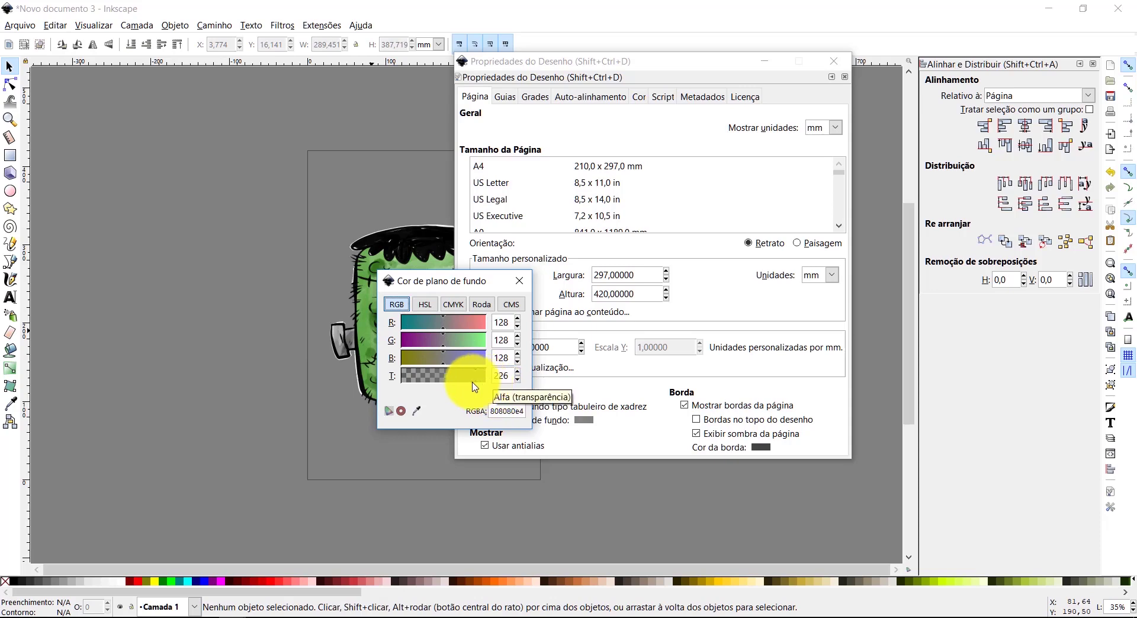
drag(473, 383, 431, 387)
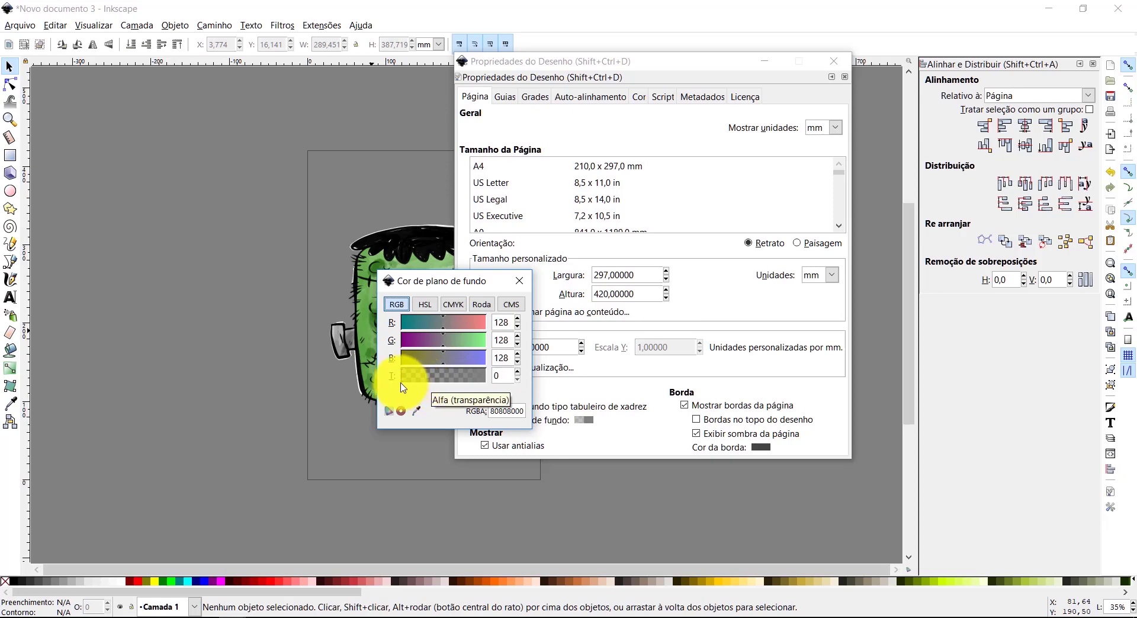
click(449, 375)
text(0)
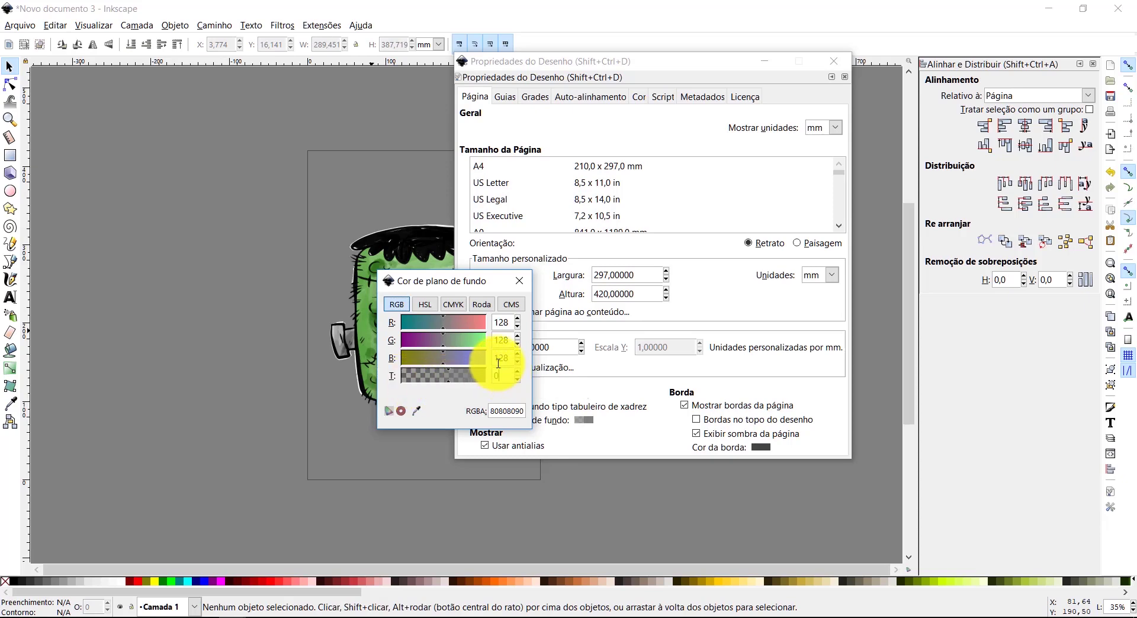
key(Return)
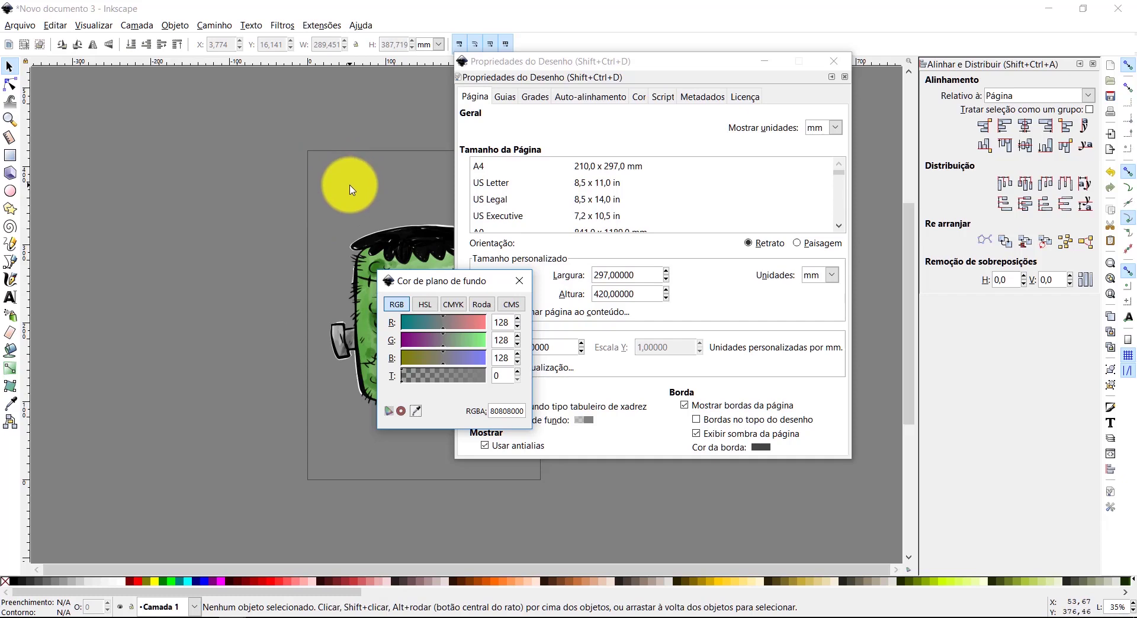
click(524, 289)
click(832, 61)
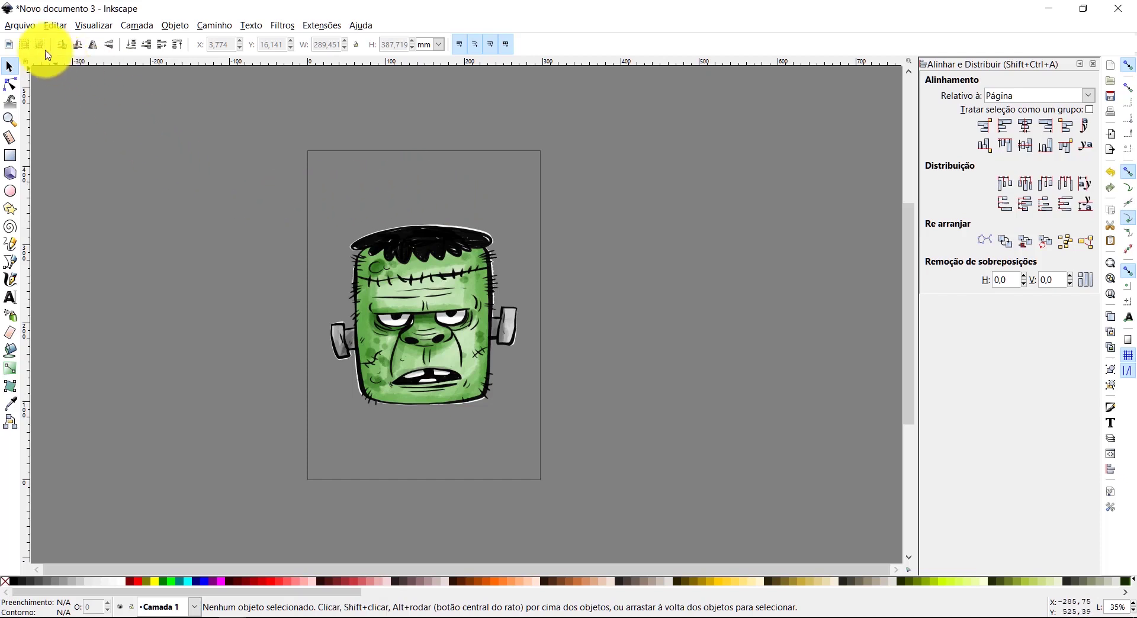
Step: Set the PNG export area to the whole page (Página) and check the image's pixel width, height and dpi
click(17, 26)
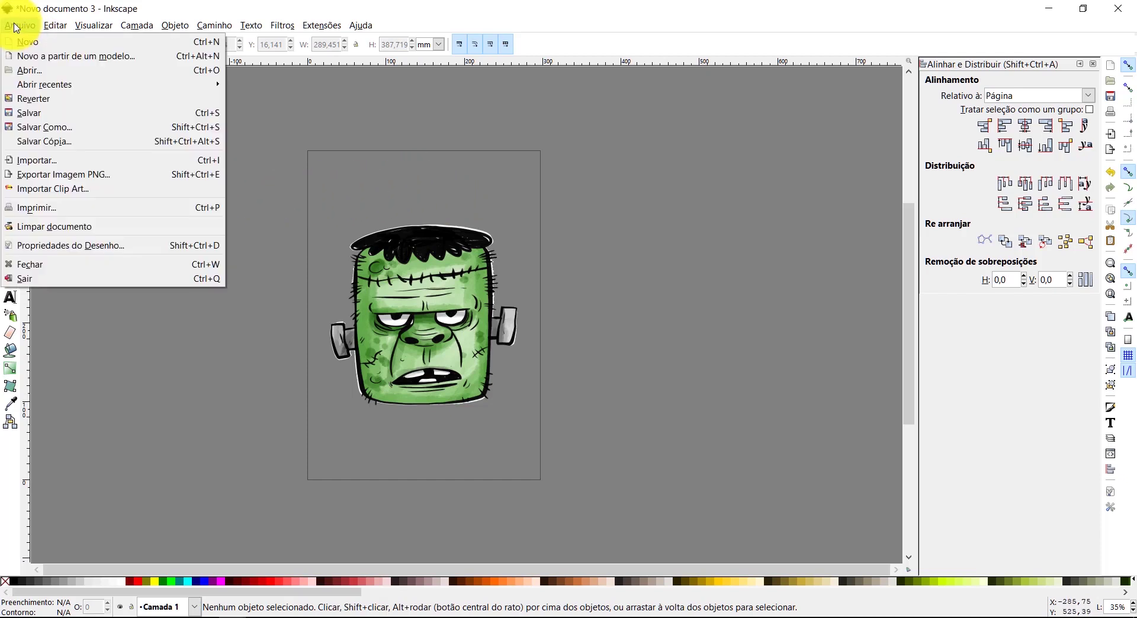
click(94, 175)
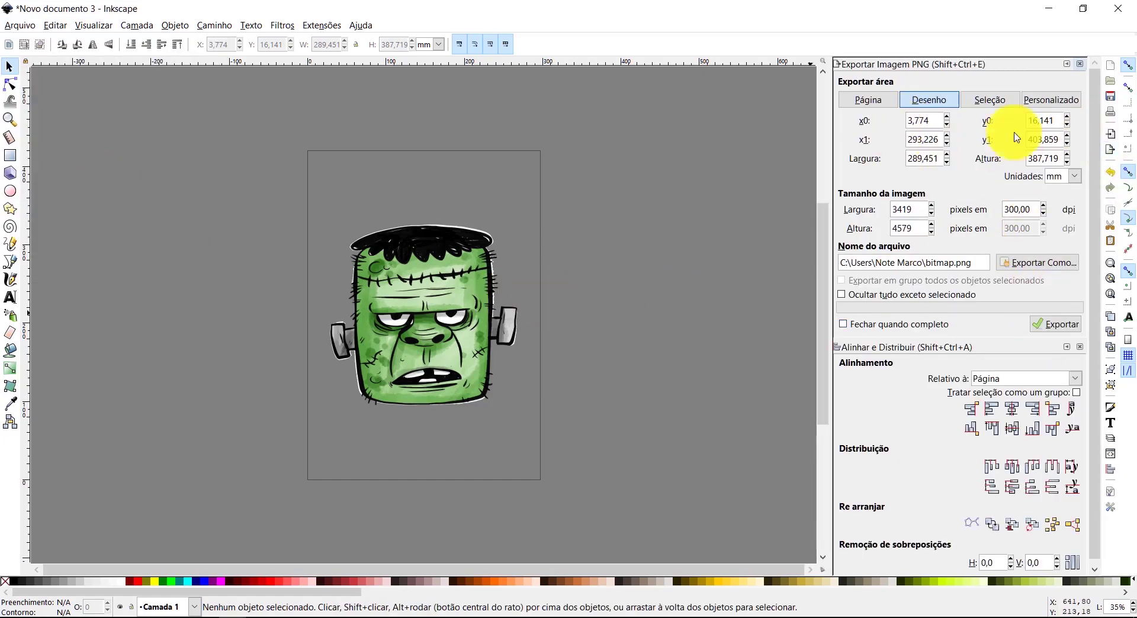
click(864, 102)
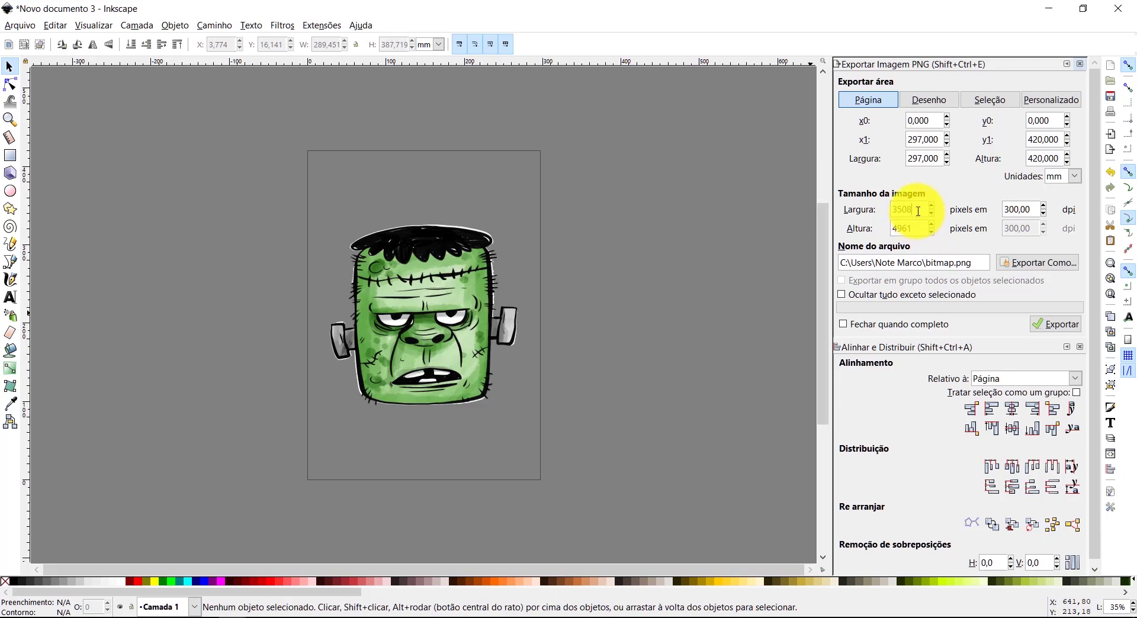
click(916, 230)
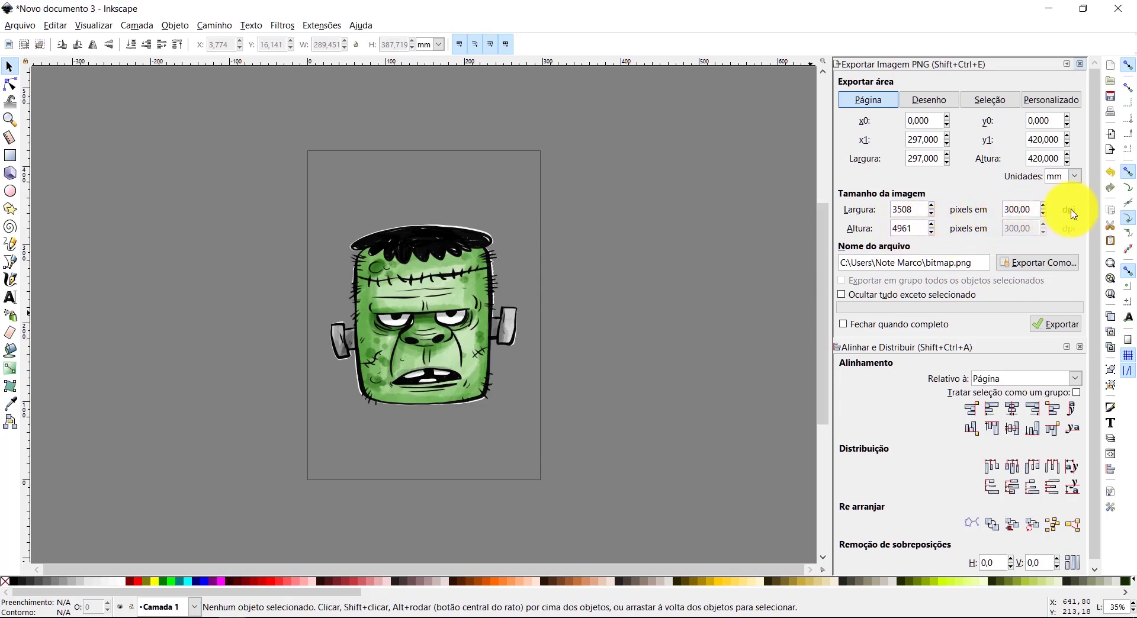
double_click(1010, 211)
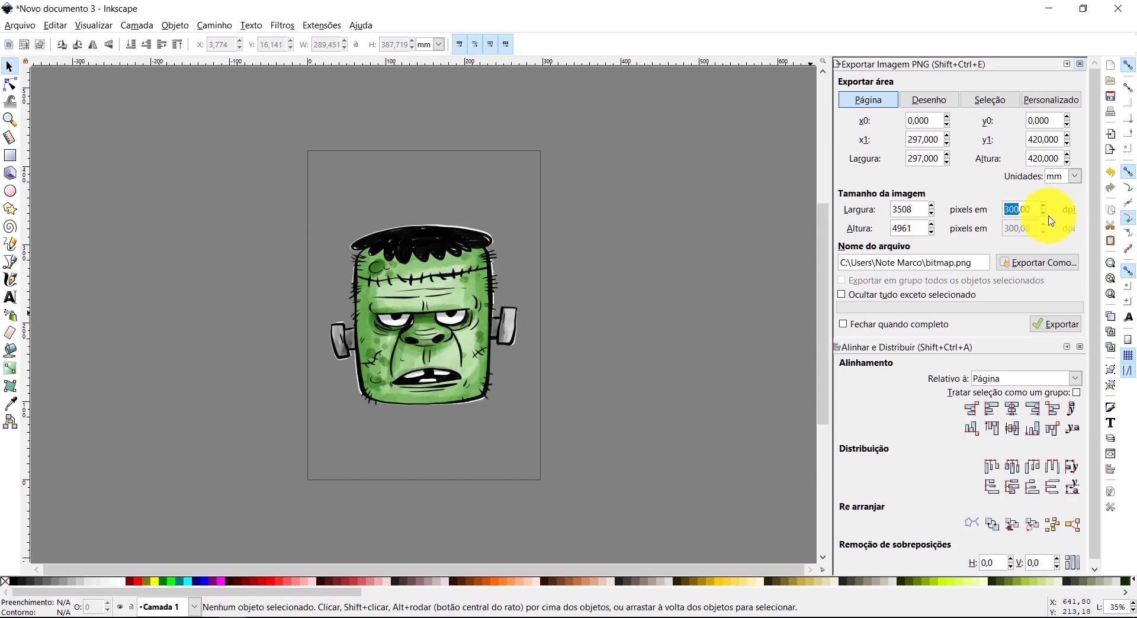
Step: Export the page as a PNG named Inkscape into the desktop's Fechados folder
click(1031, 271)
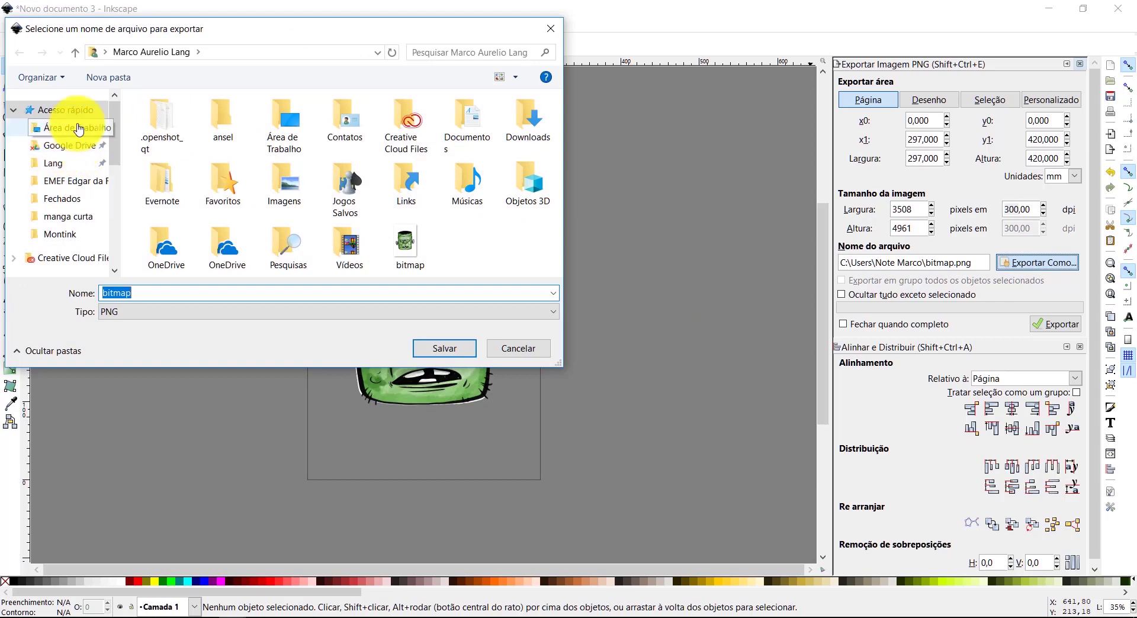
click(79, 128)
double_click(260, 133)
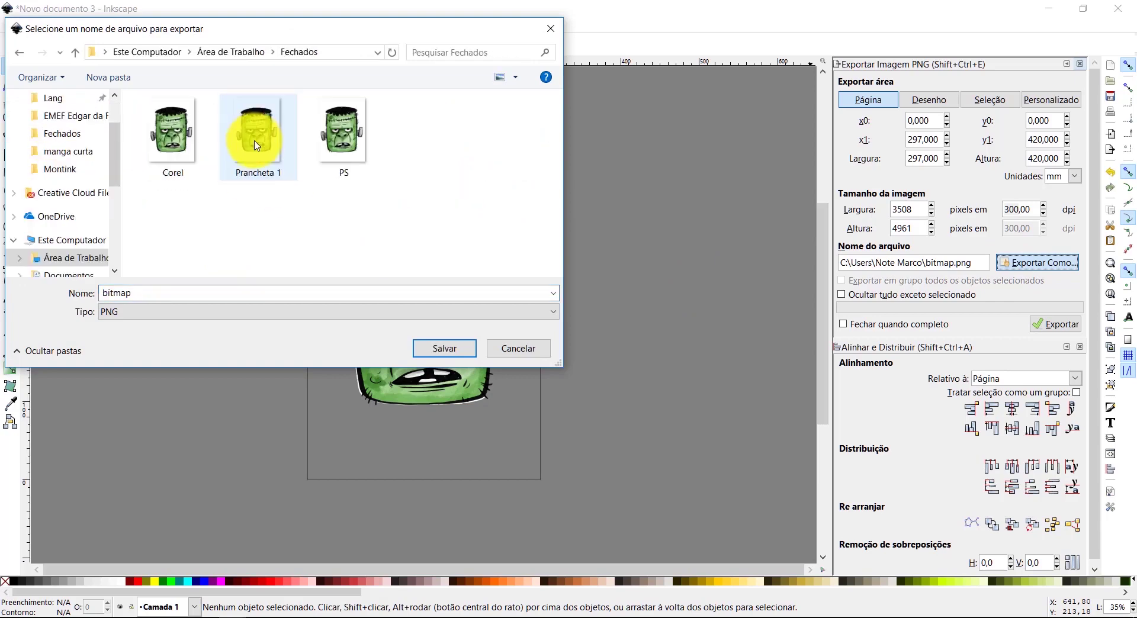
double_click(237, 291)
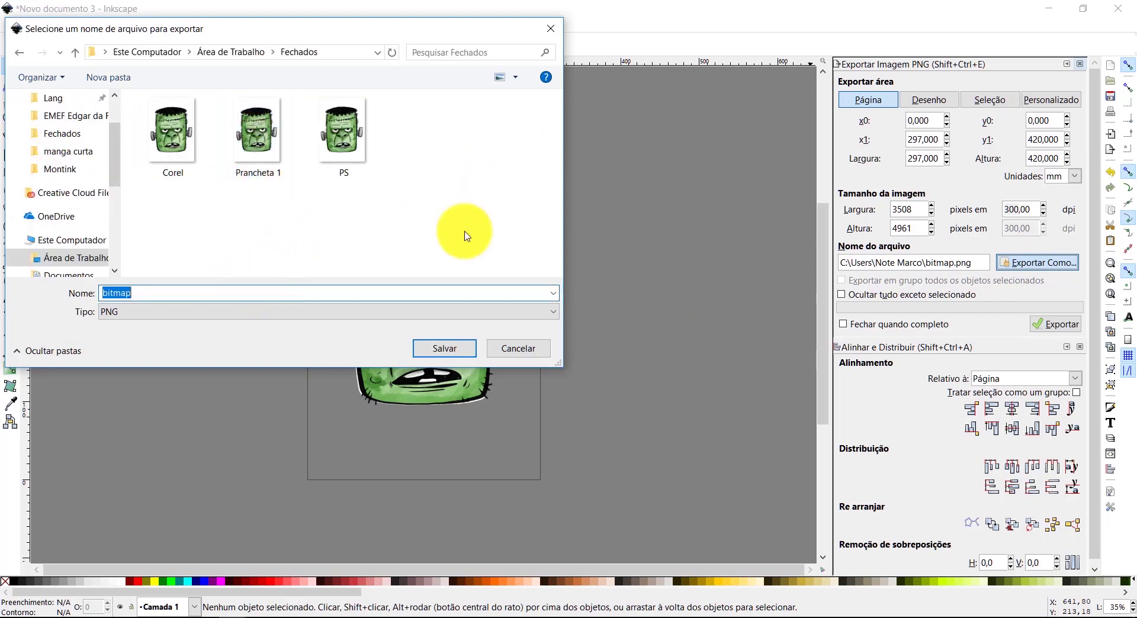
text(Inksc)
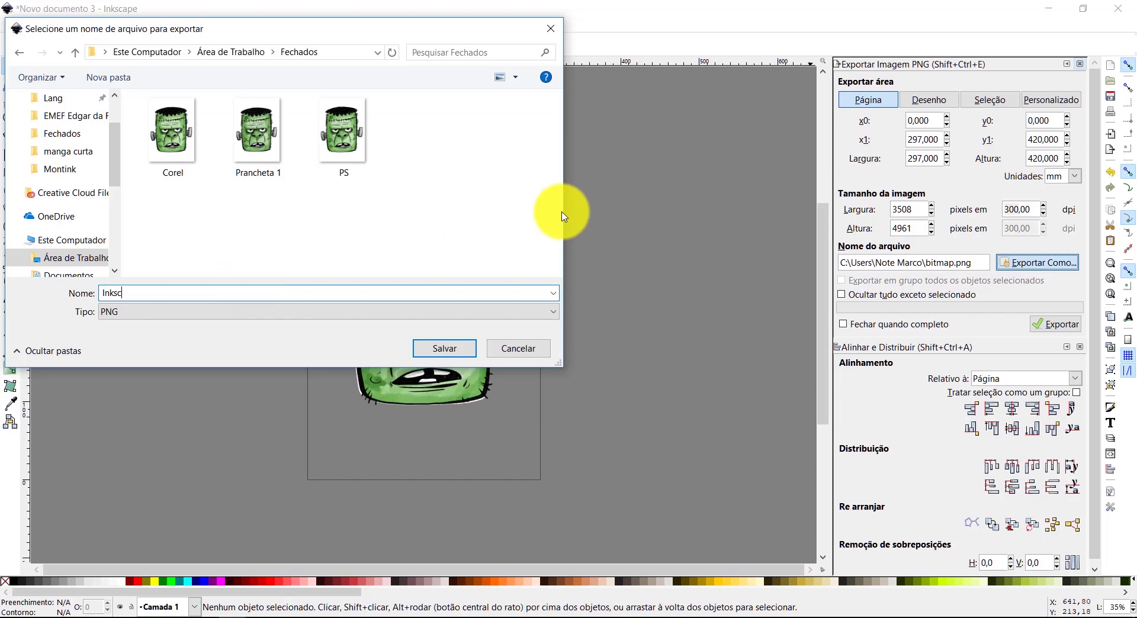
text(ape)
click(449, 346)
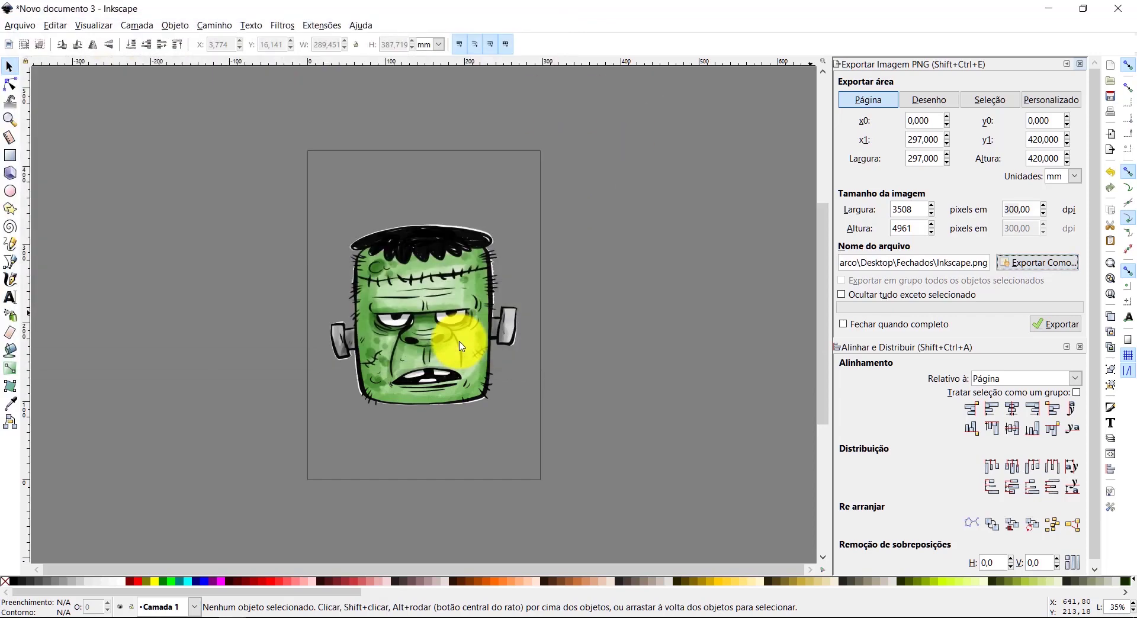
click(1065, 331)
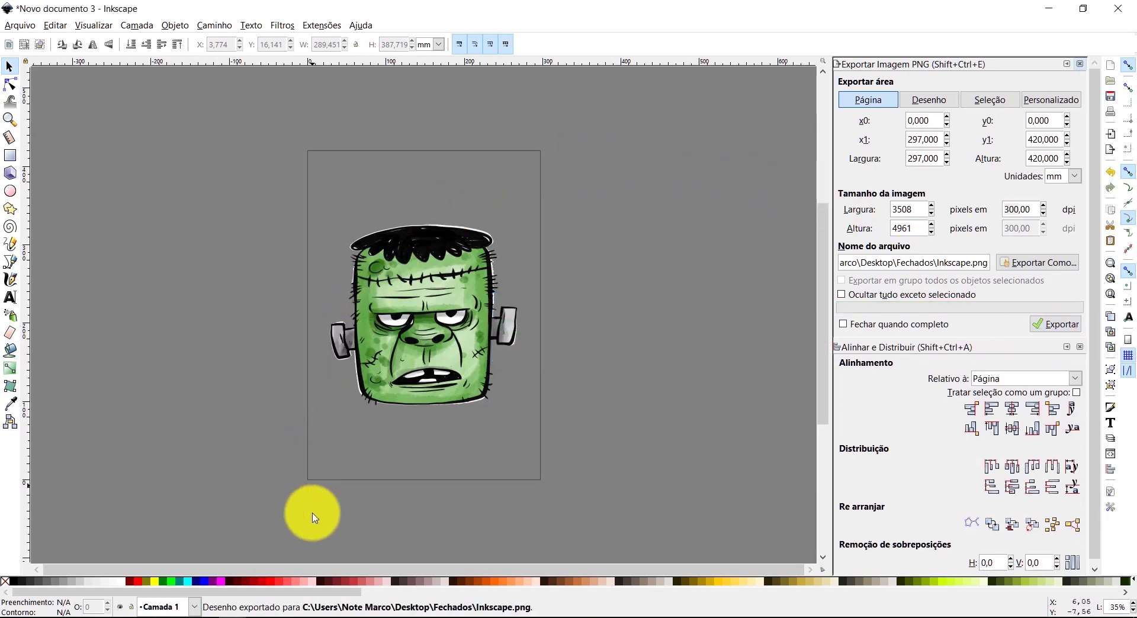
Step: Open the exported Inkscape PNG from the Fechados folder in the image viewer to inspect it, and close the viewer
click(298, 610)
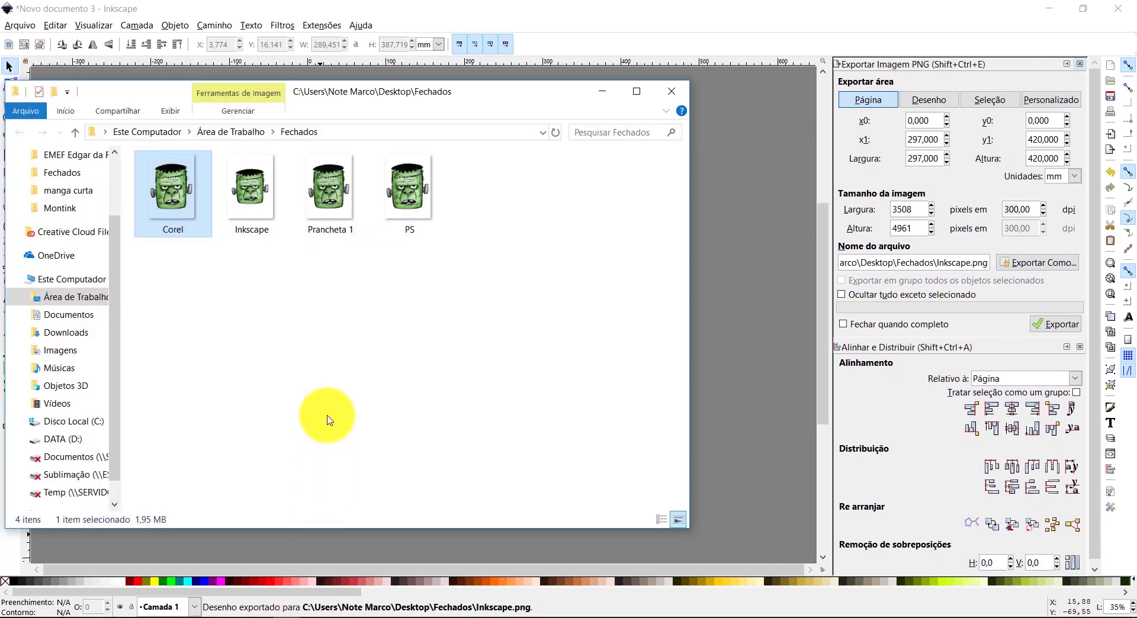
click(262, 213)
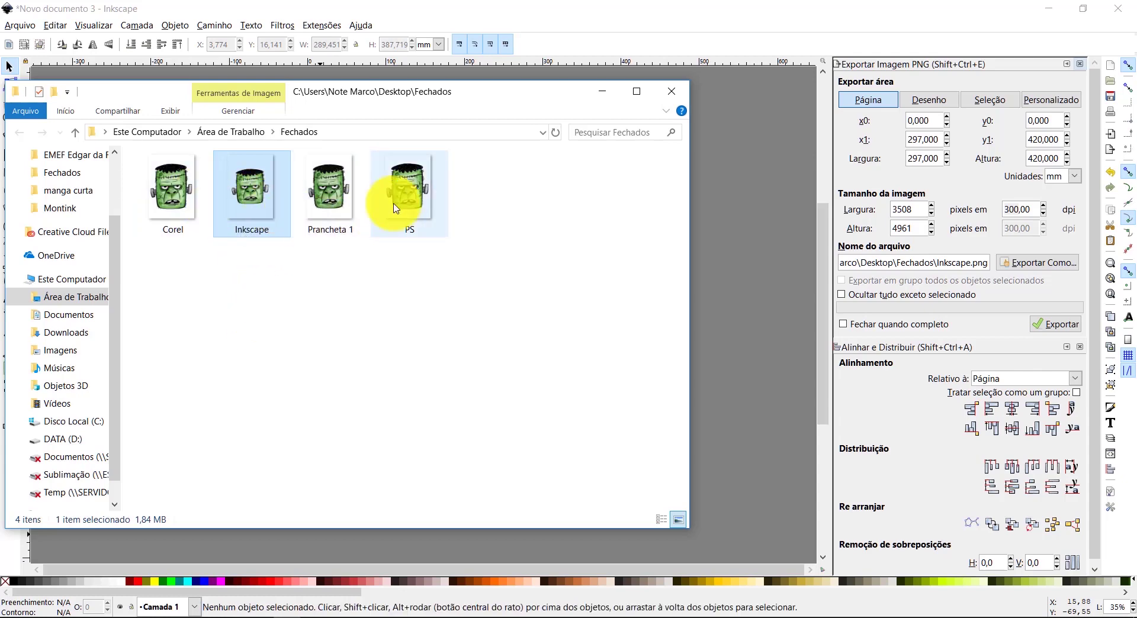
double_click(264, 203)
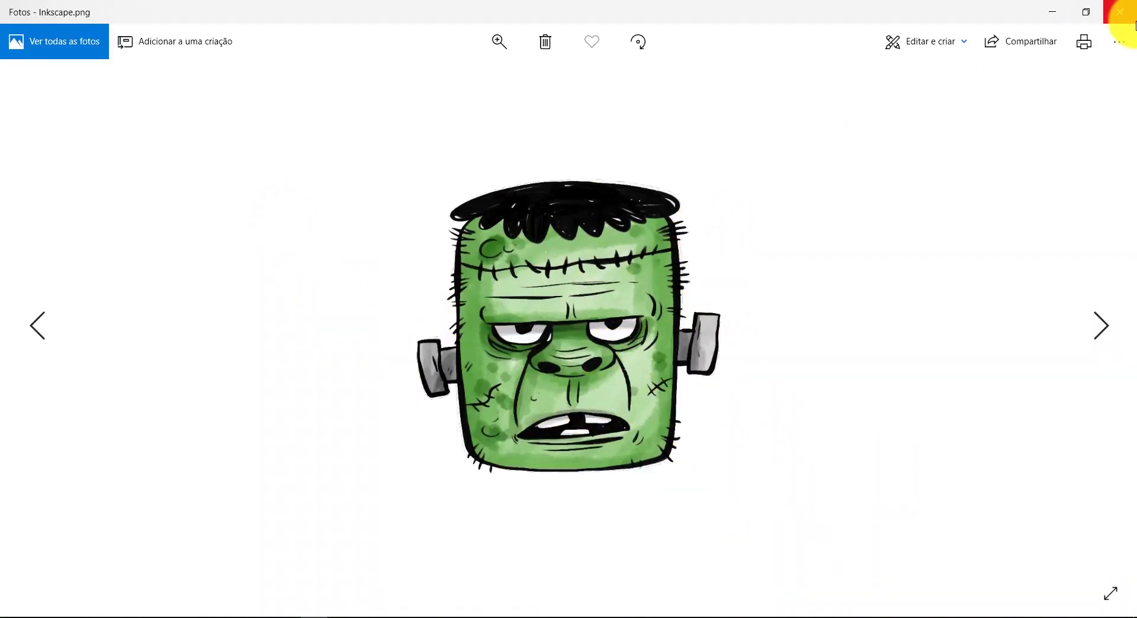
click(1119, 12)
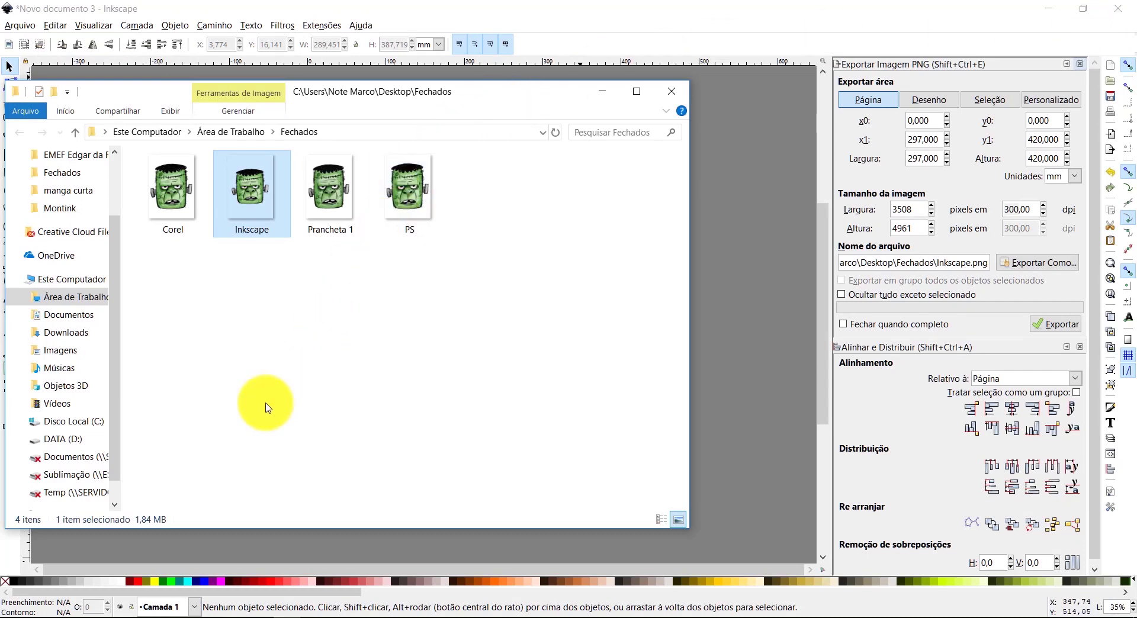
Step: Open the Inkscape PNG in Adobe Photoshop CC 2019 and check its width, height and resolution in the image size settings
right_click(240, 212)
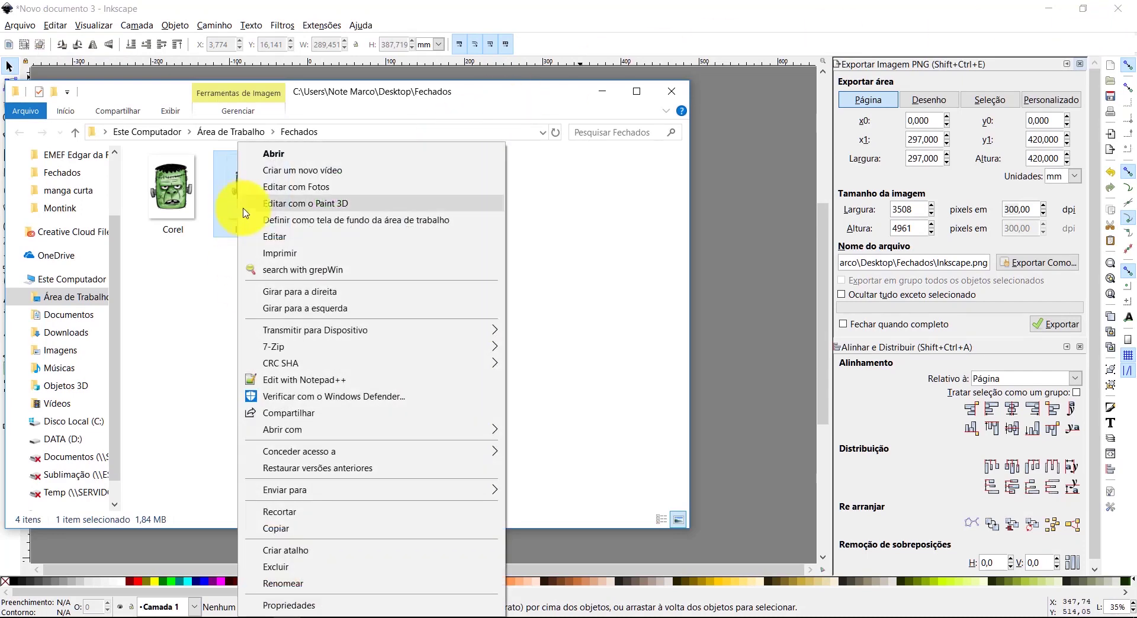
mouse_move(391, 429)
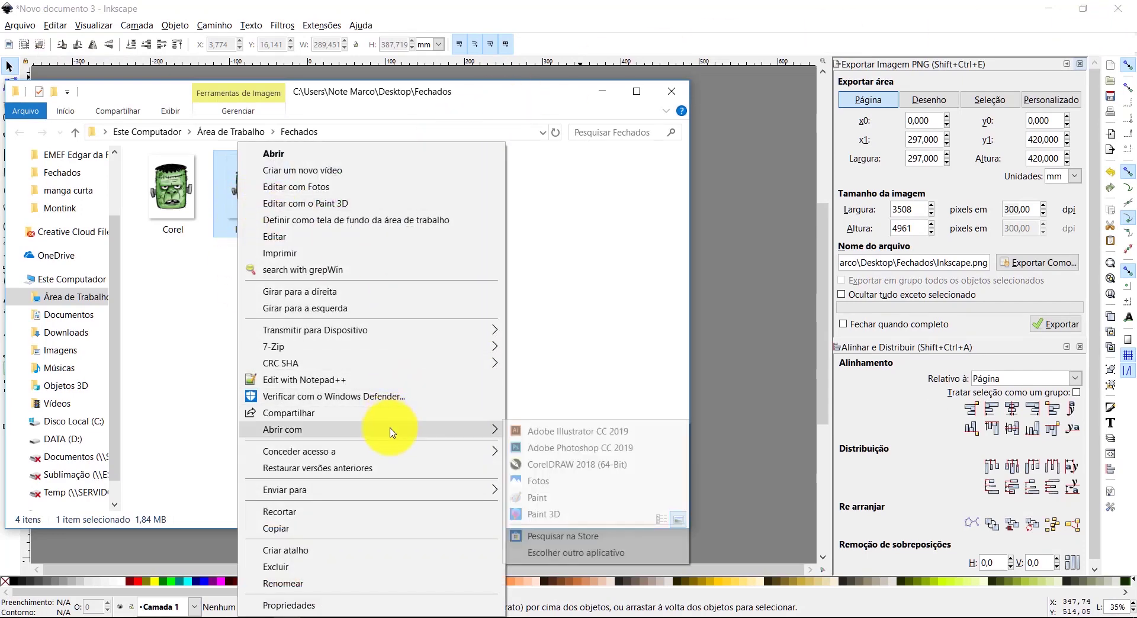
click(584, 447)
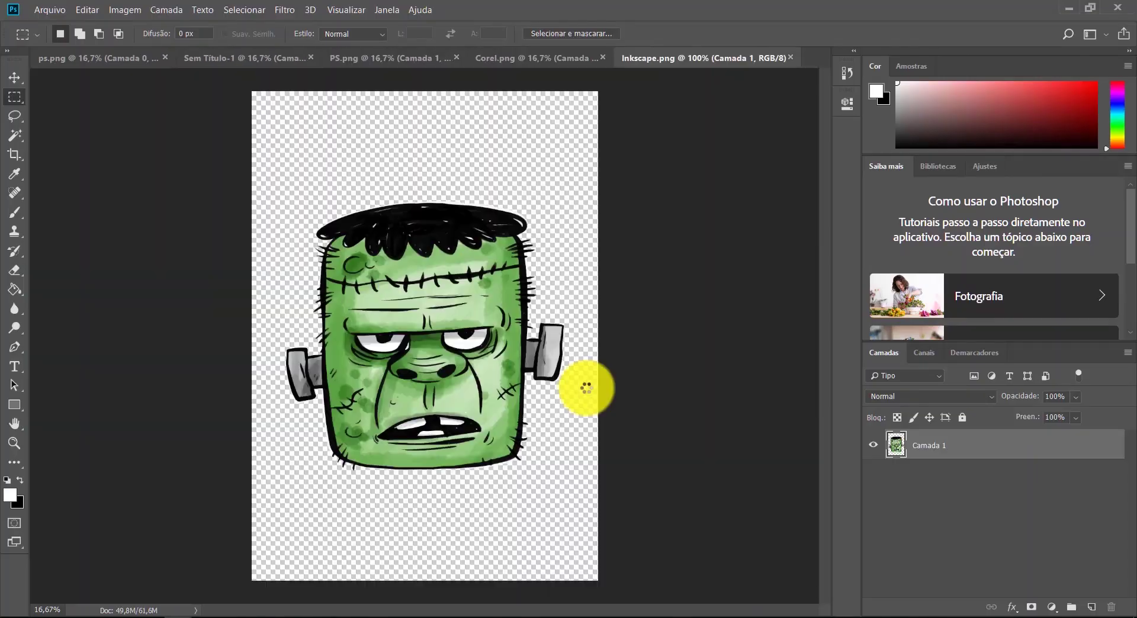
click(135, 6)
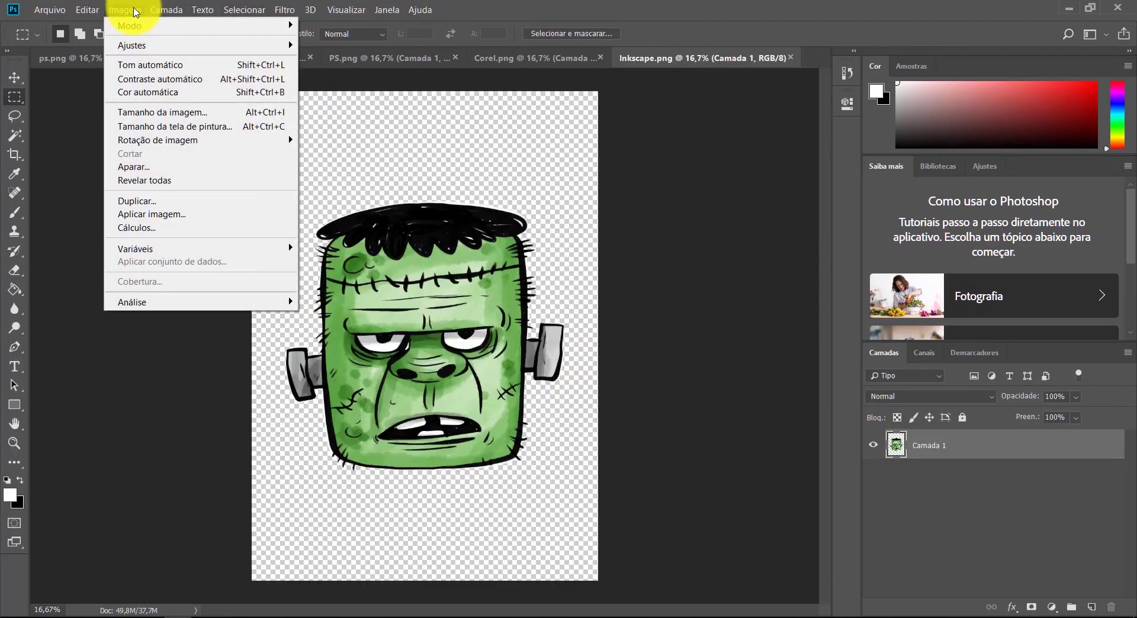
click(160, 113)
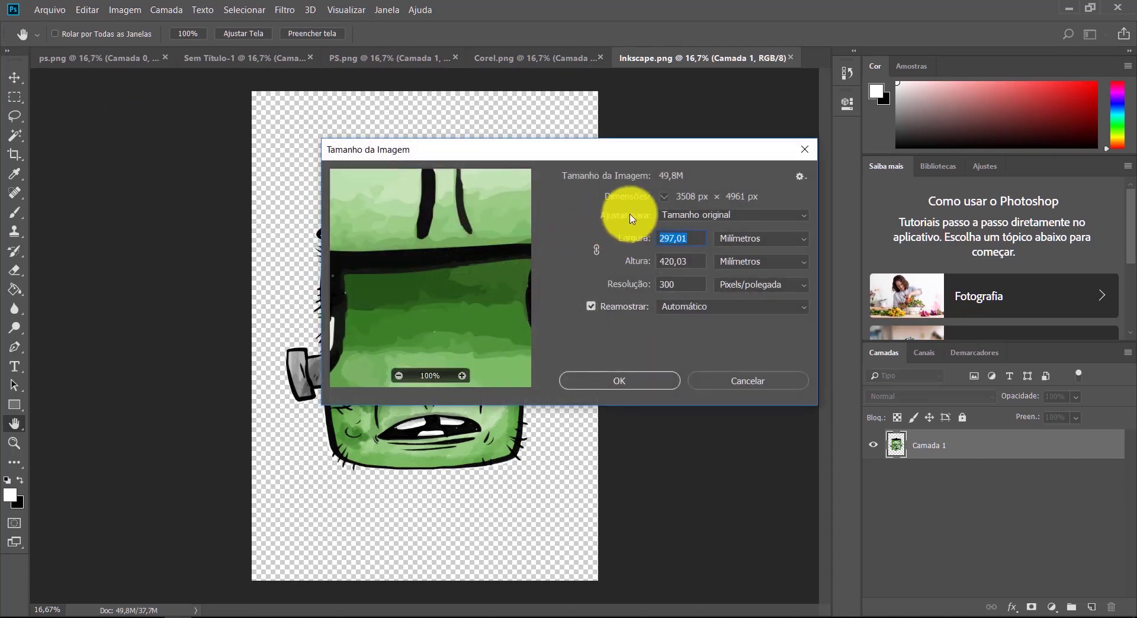
click(687, 261)
click(679, 289)
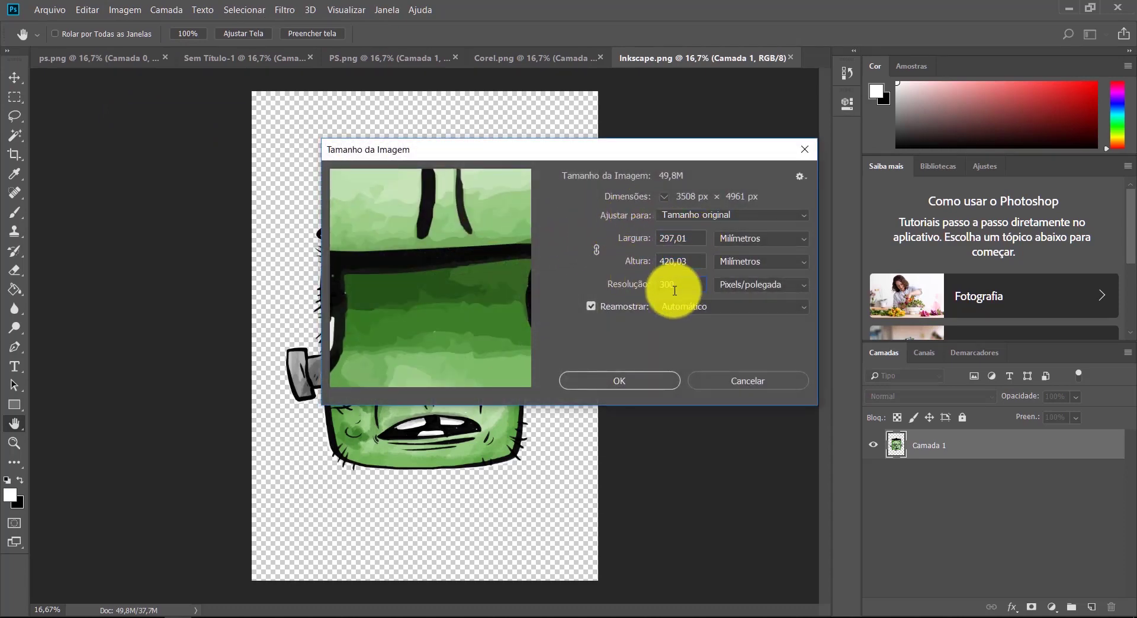